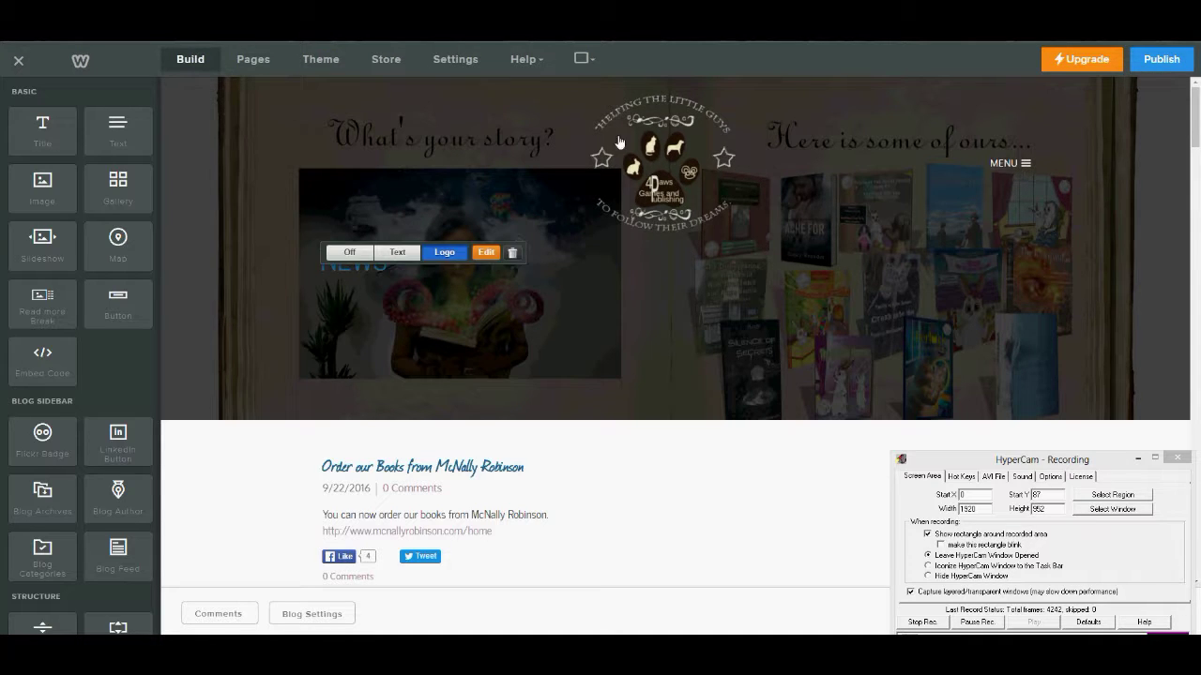
Step: Show the site's navigation menu and open the News page from the list of pages
click(1029, 167)
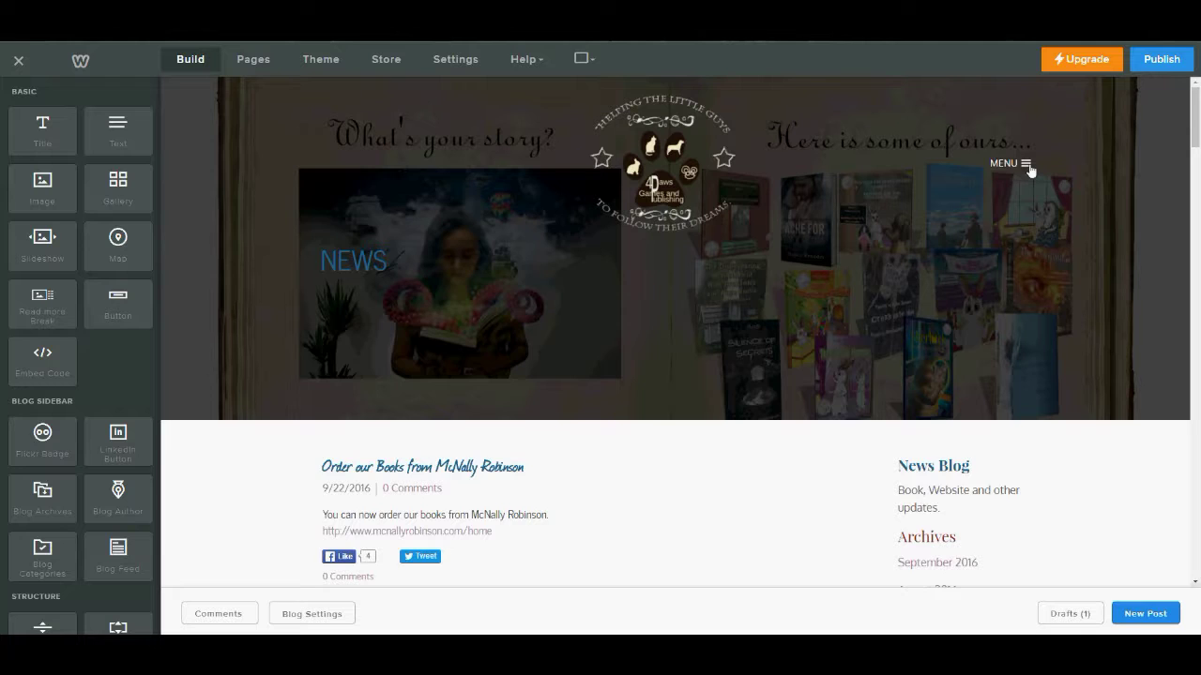
click(1029, 165)
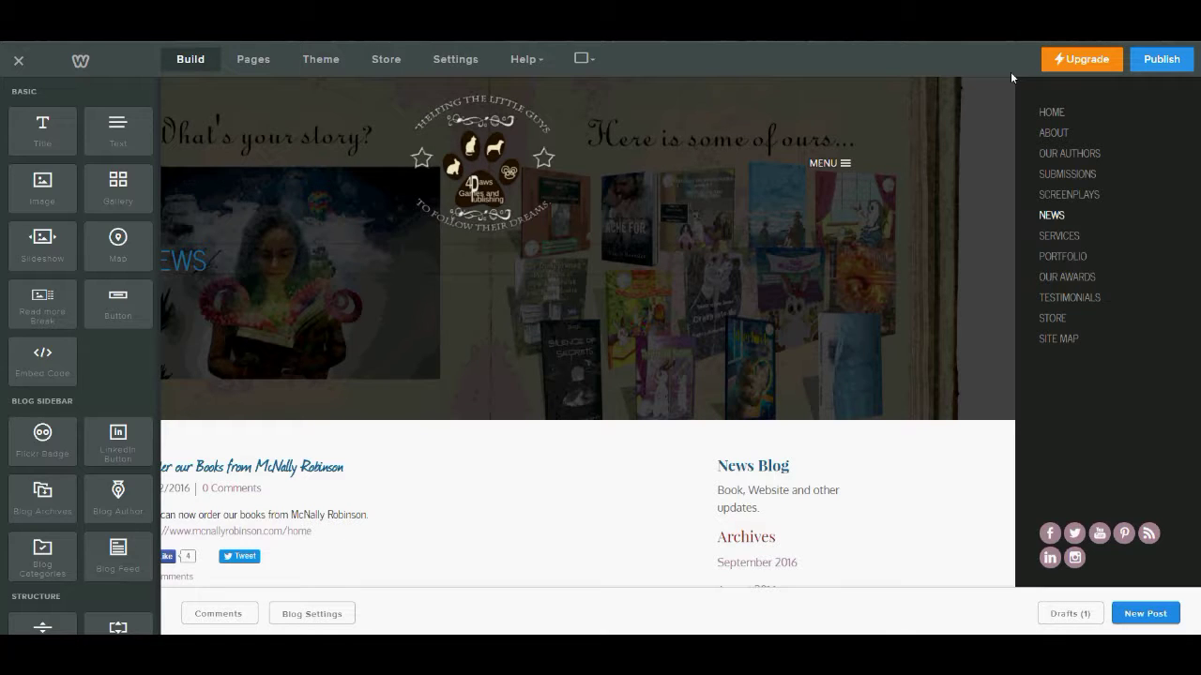
click(252, 62)
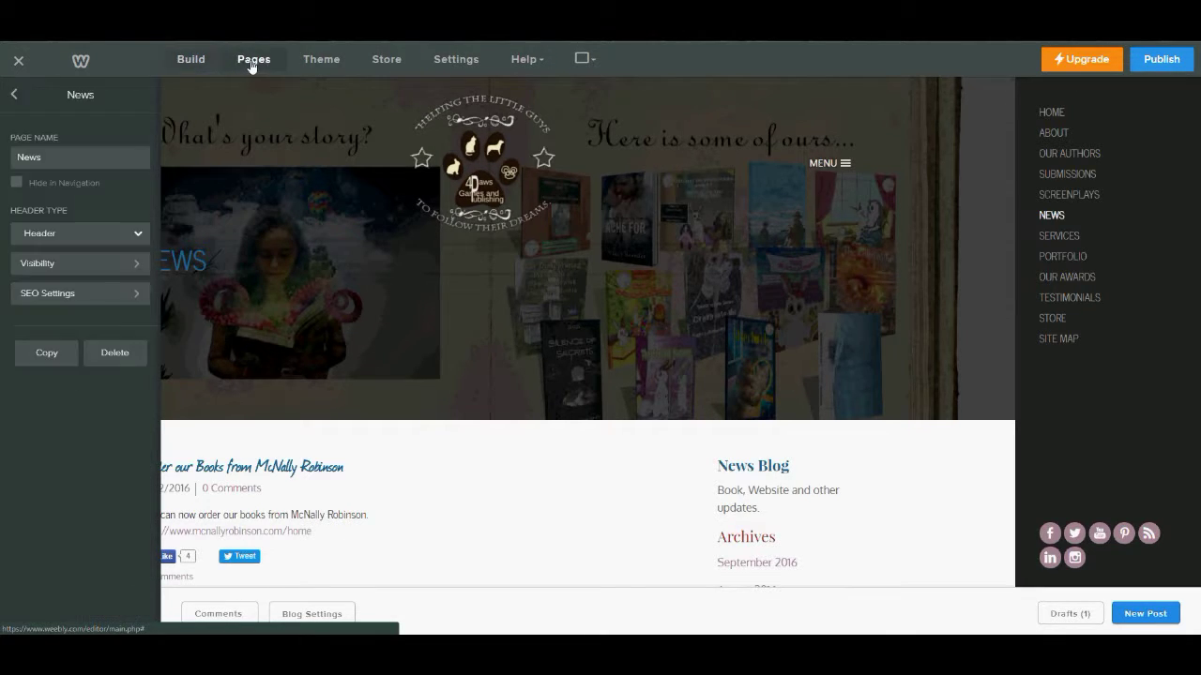
click(14, 94)
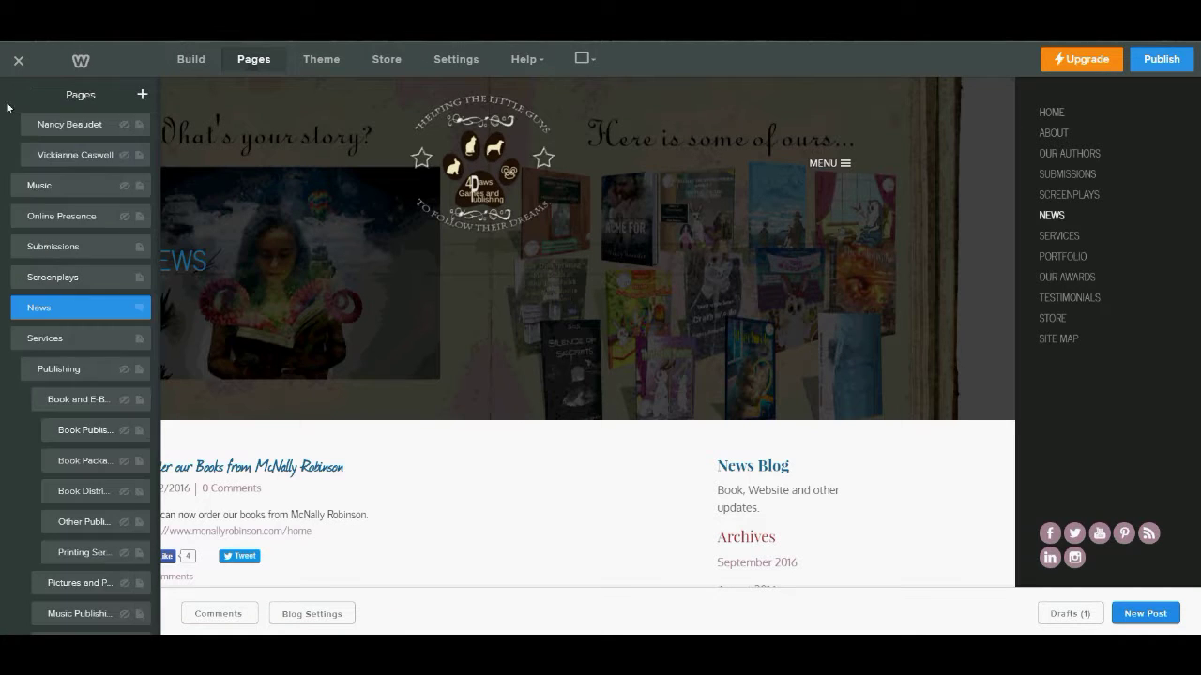
click(45, 318)
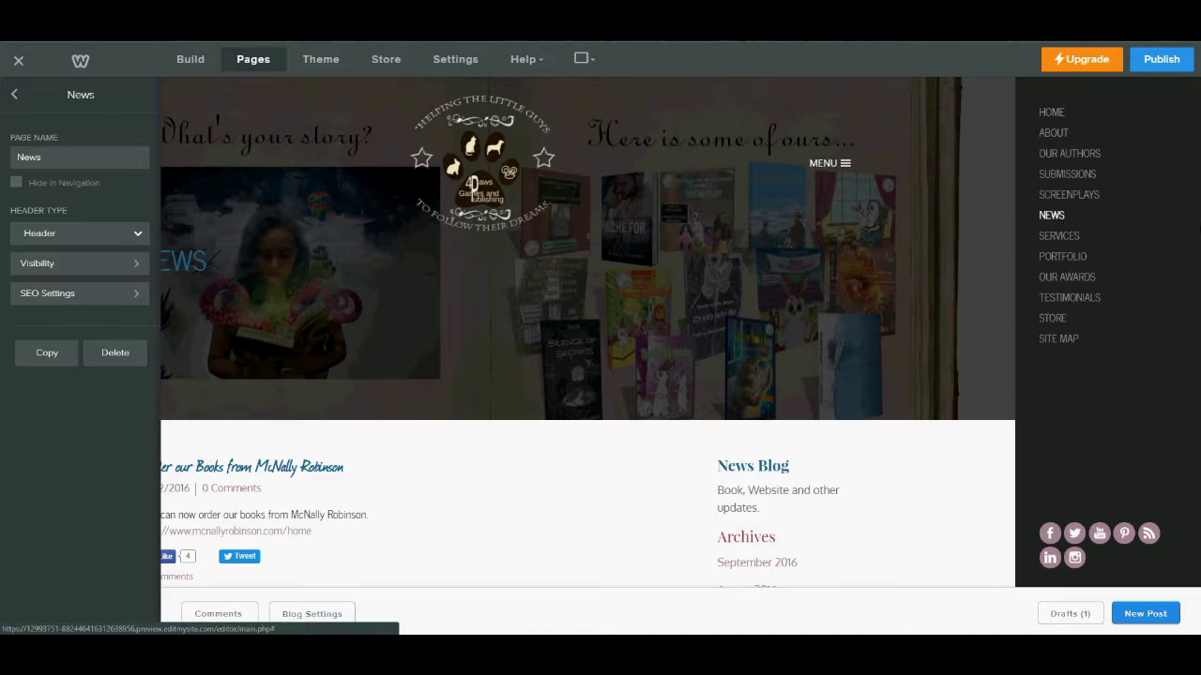
click(1051, 214)
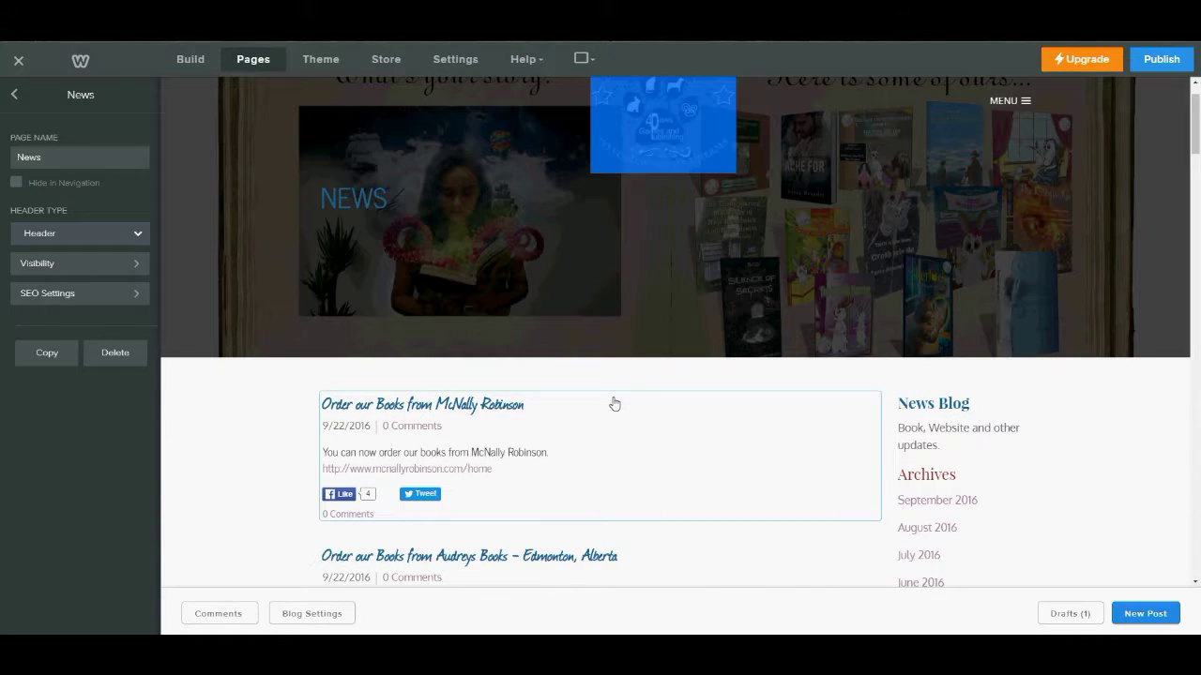
Step: Examine the News blog's existing posts along with its archive and category lists
scroll(231, 416, down, 1)
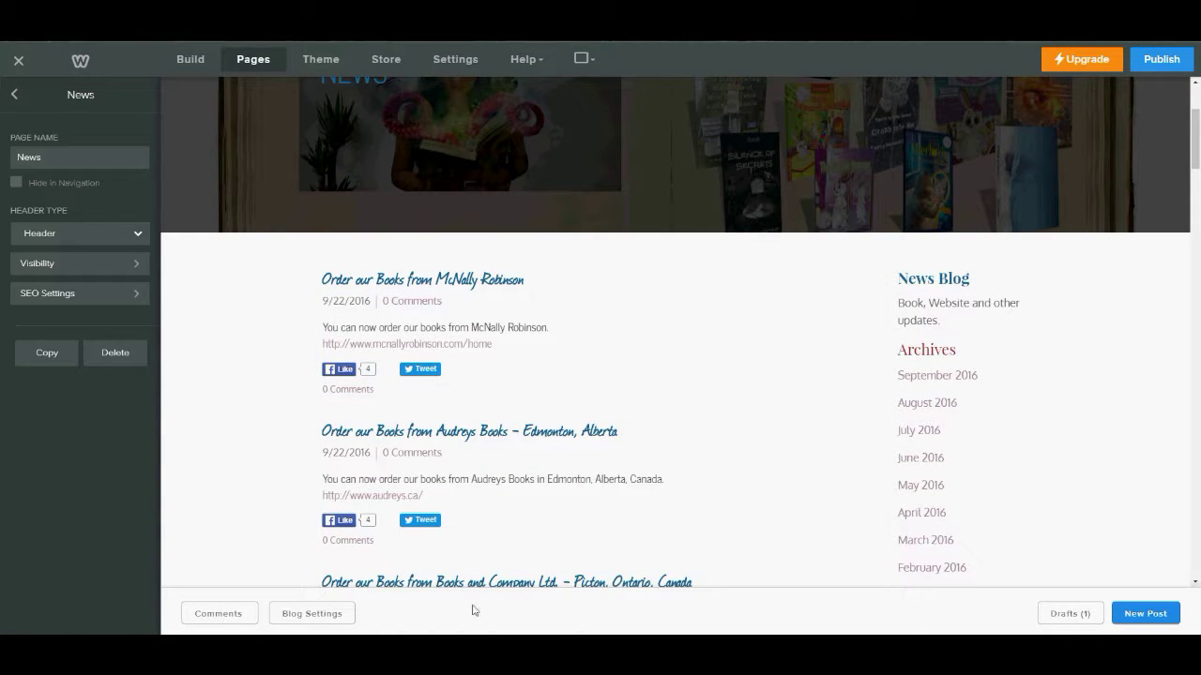
scroll(385, 488, down, 1)
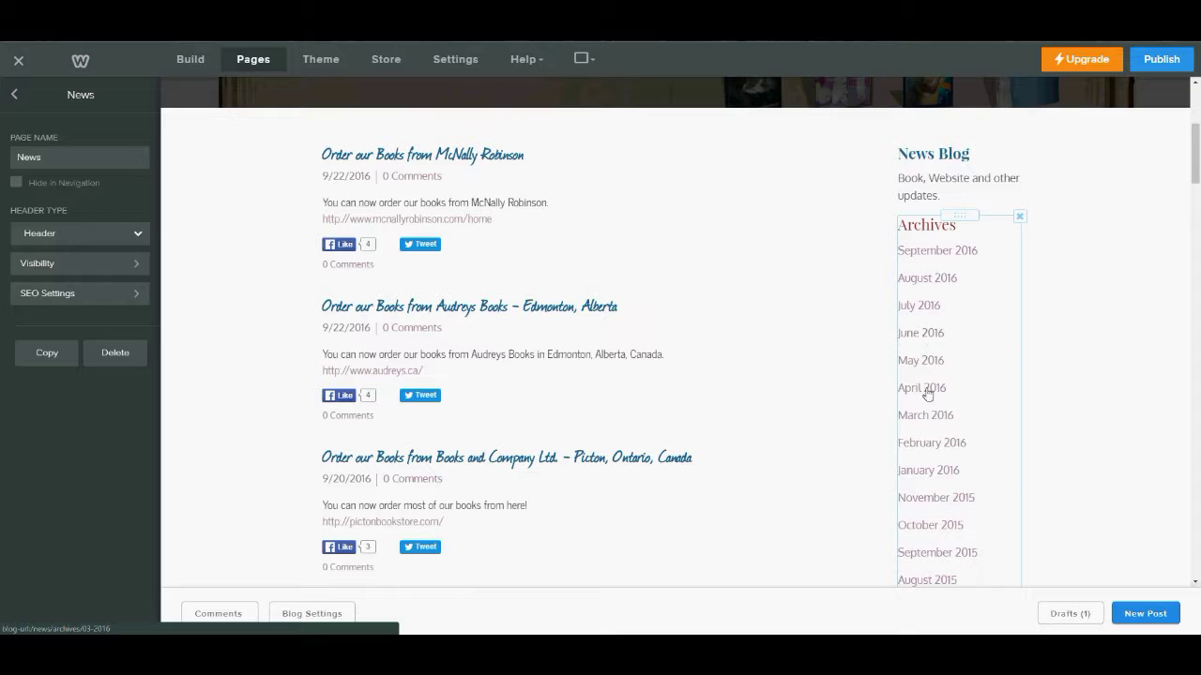
scroll(1073, 369, down, 1)
scroll(1072, 370, down, 3)
scroll(1072, 370, up, 5)
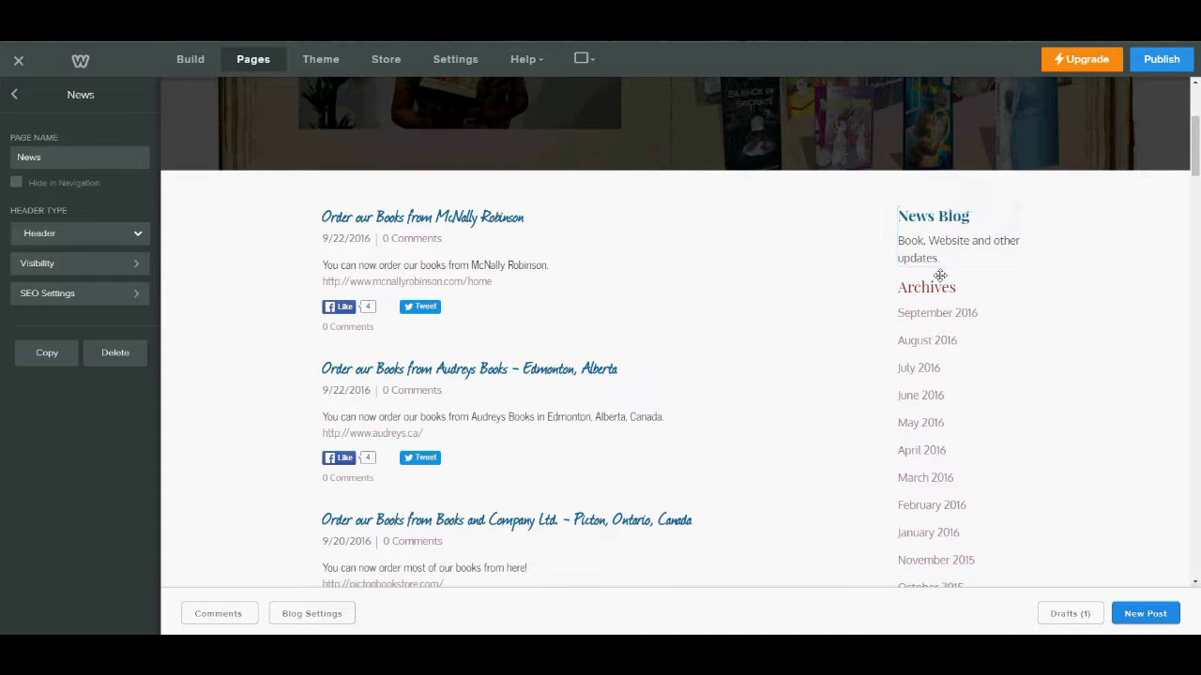
scroll(1061, 319, down, 9)
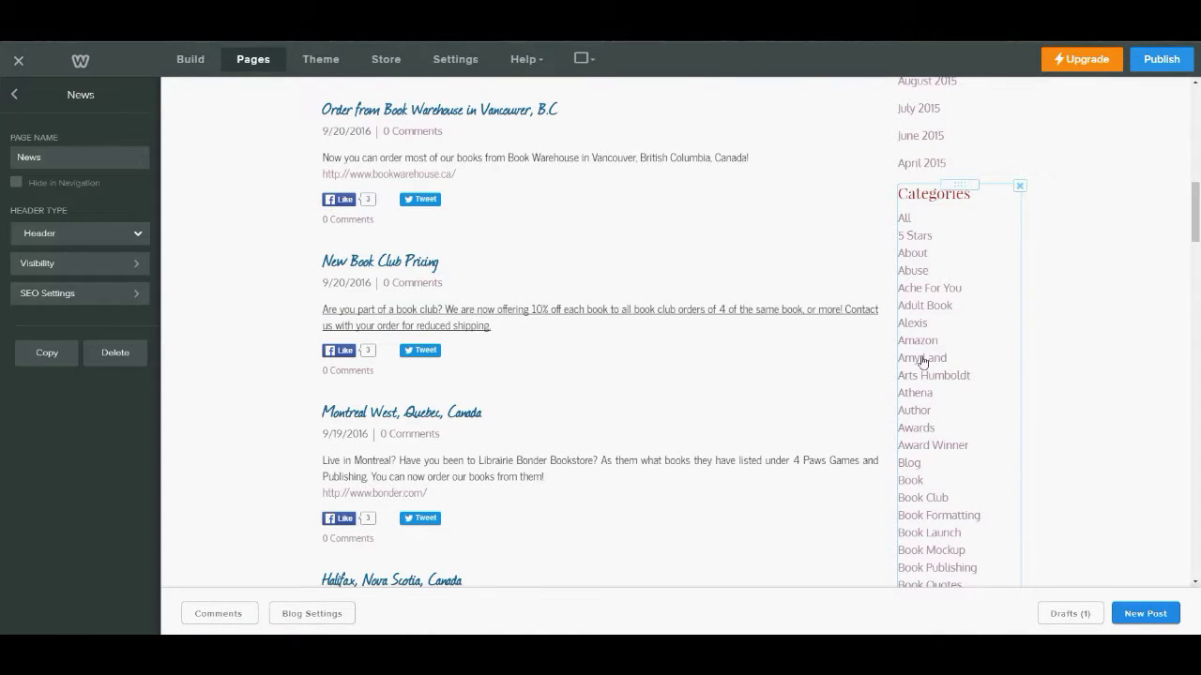
scroll(941, 346, down, 1)
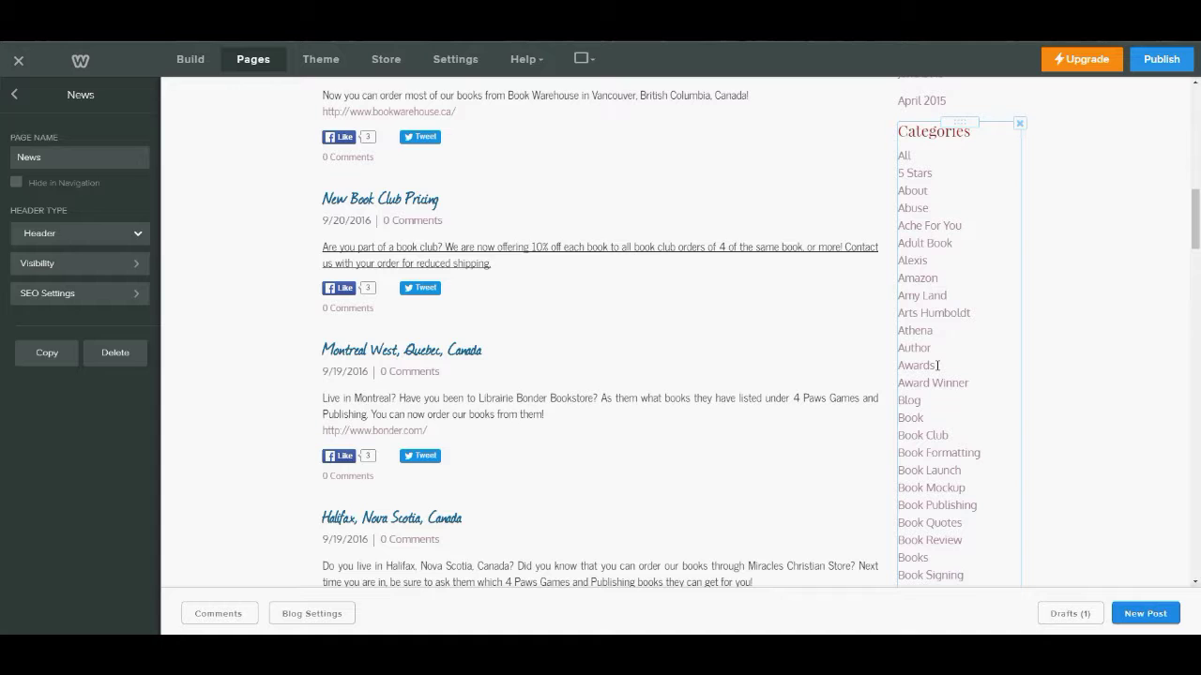
scroll(1174, 397, down, 2)
scroll(1170, 394, up, 2)
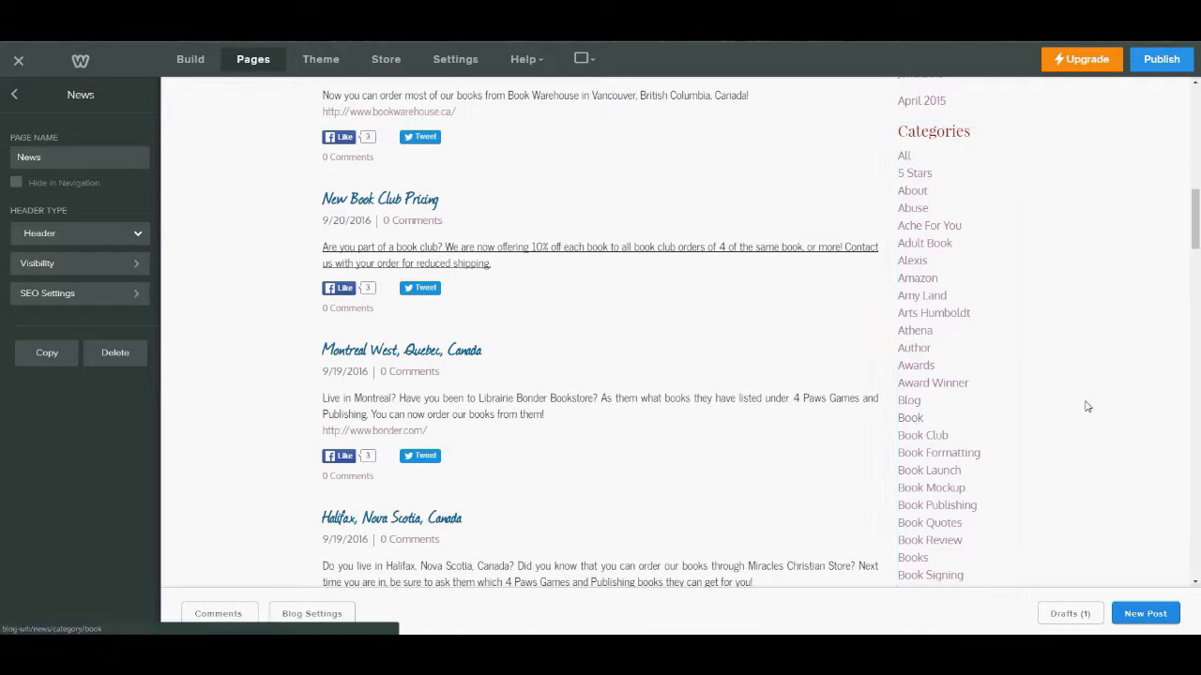
scroll(1088, 394, down, 5)
scroll(1088, 394, down, 2)
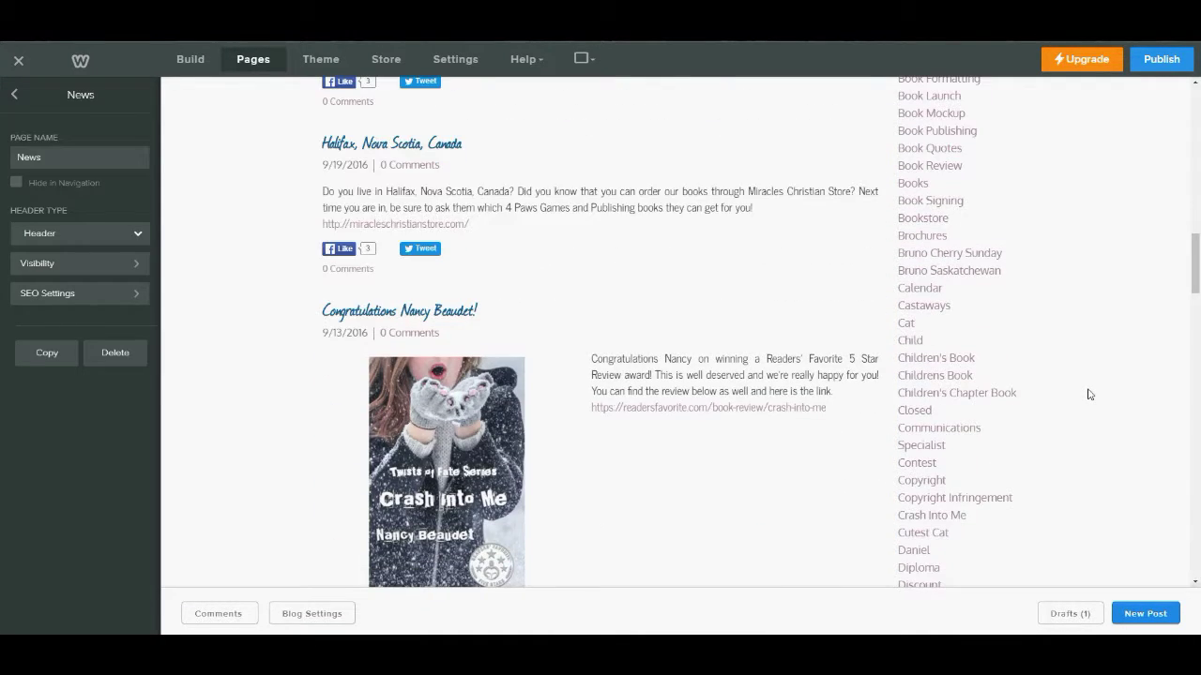
Step: Start a new blog post on the News page and title it "Buy Our Books on Amazon.ca"
click(1134, 614)
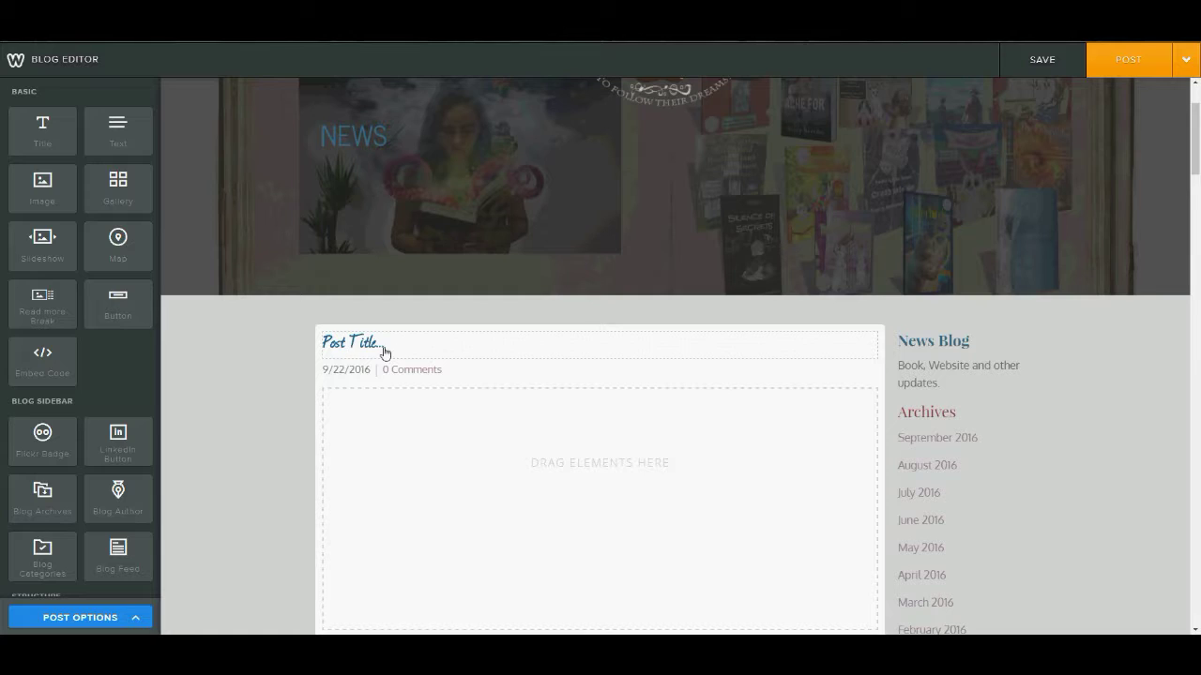
scroll(272, 338, down, 2)
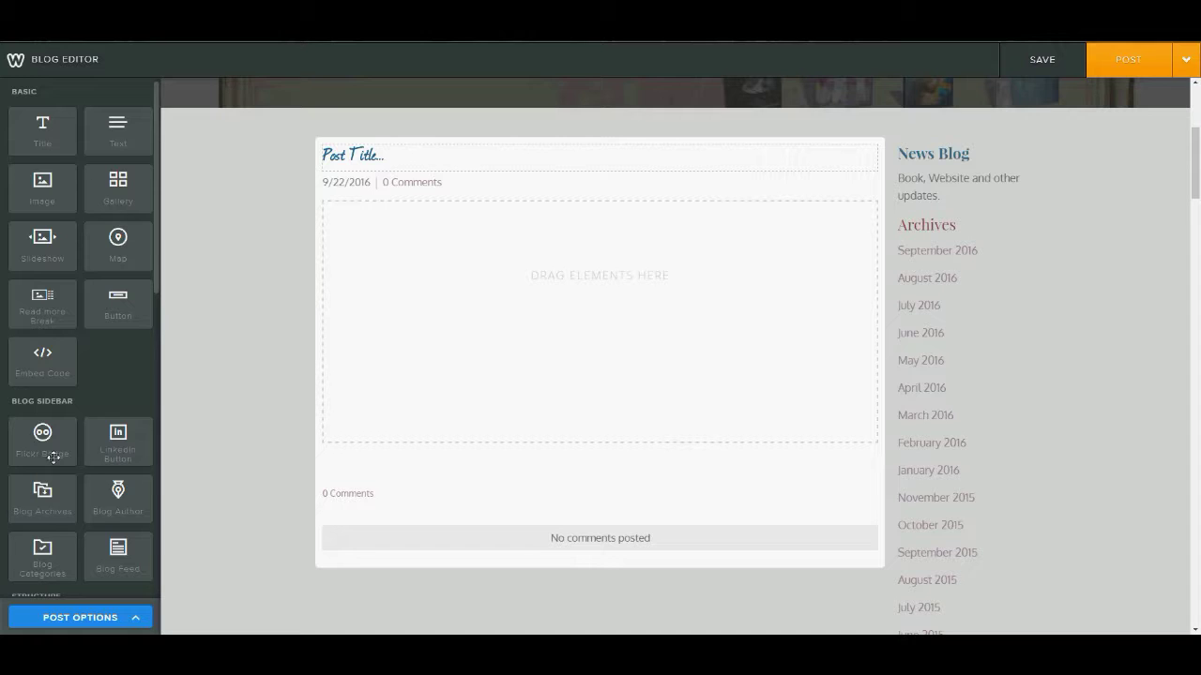
scroll(309, 356, up, 1)
click(386, 285)
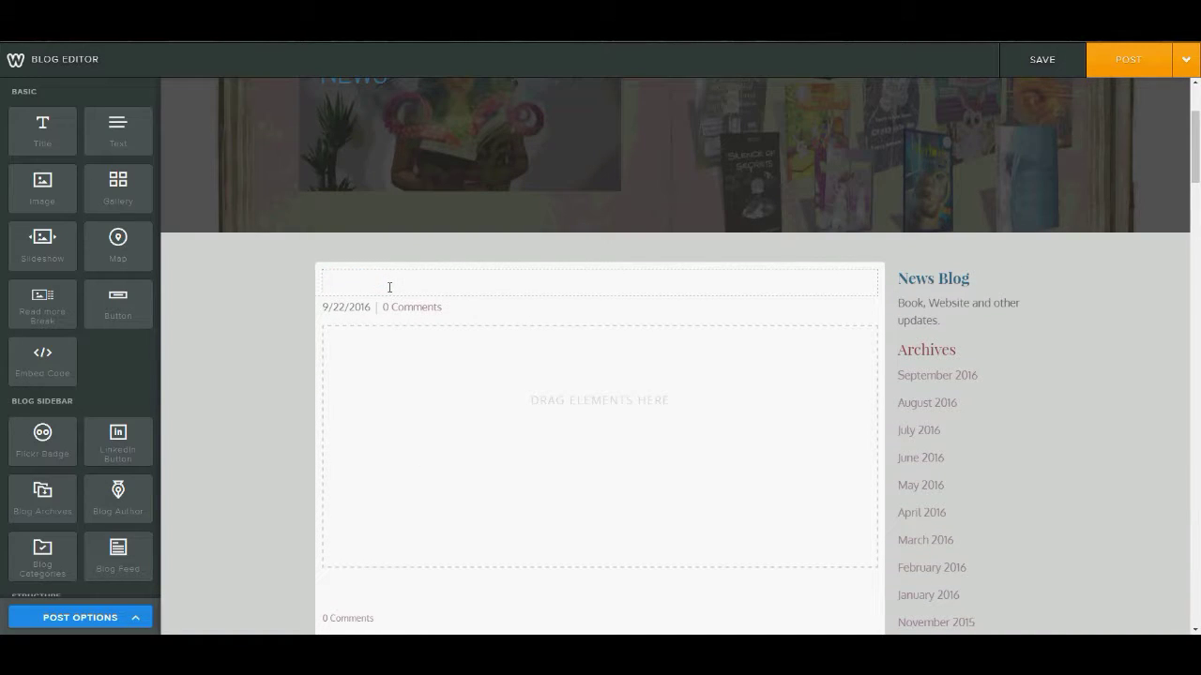
text(Buy Our Books on Amazon.ca)
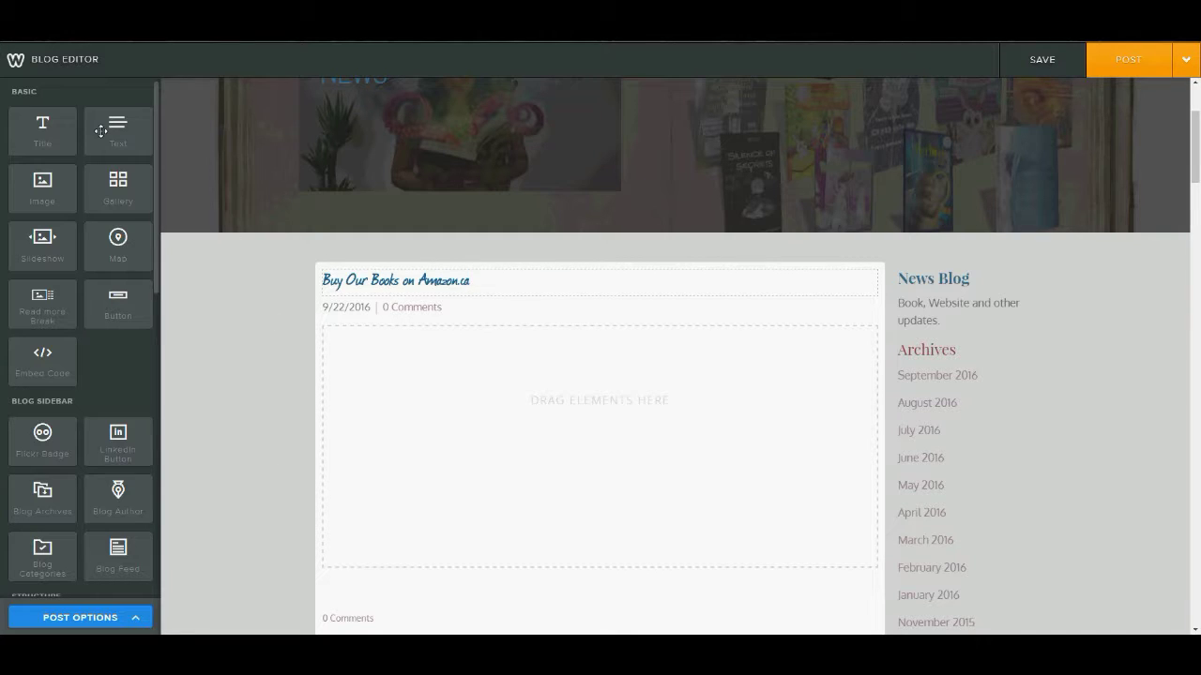
Step: Add a text element to the post body reading "You can now buy 4 Paws Games and Publishing books on Amazon.ca"
drag(110, 131, 429, 376)
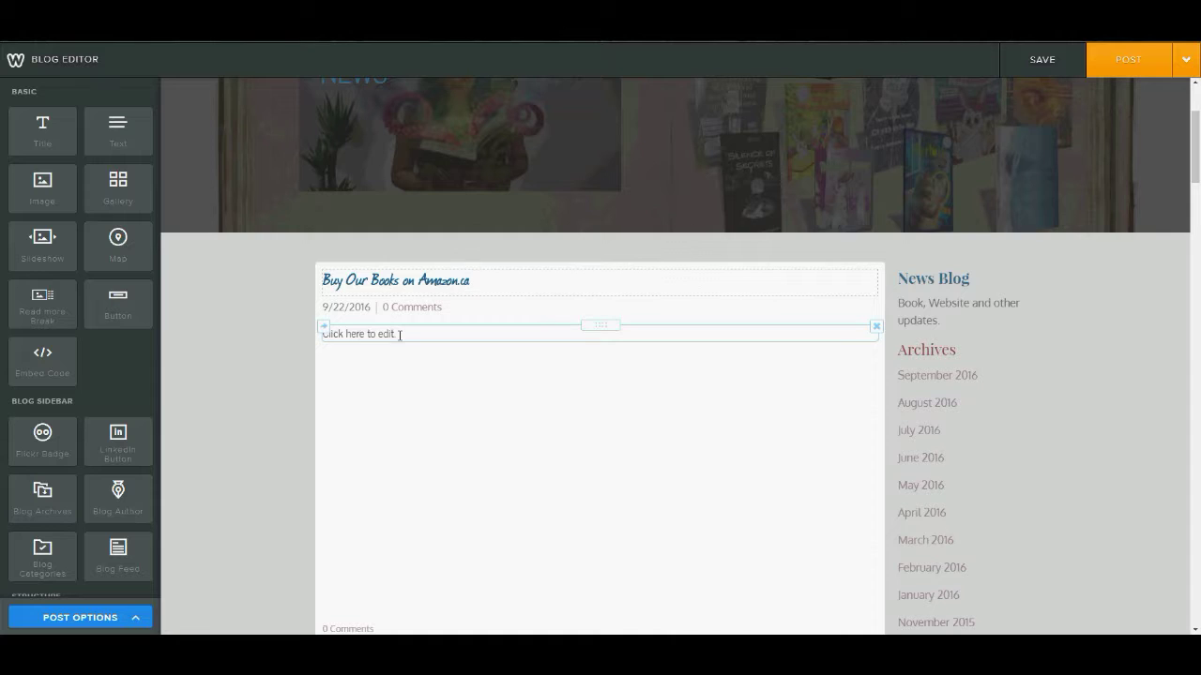
click(405, 334)
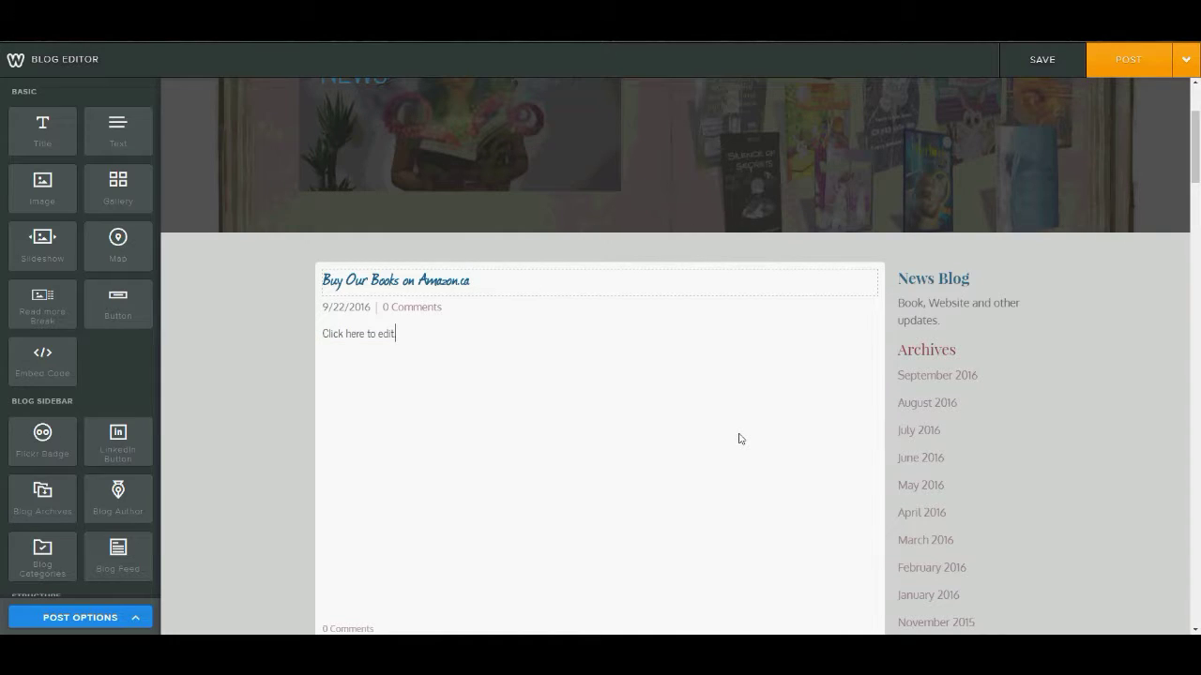
drag(392, 334, 234, 345)
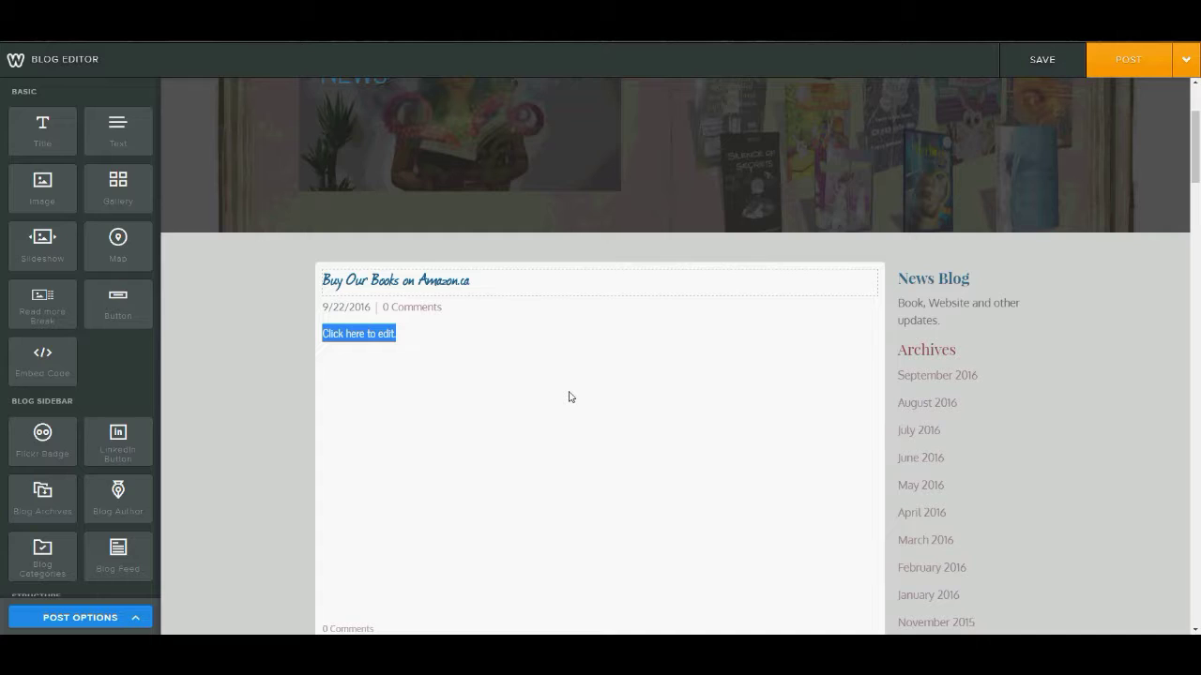
text(U)
text(ou can now buy 4 F)
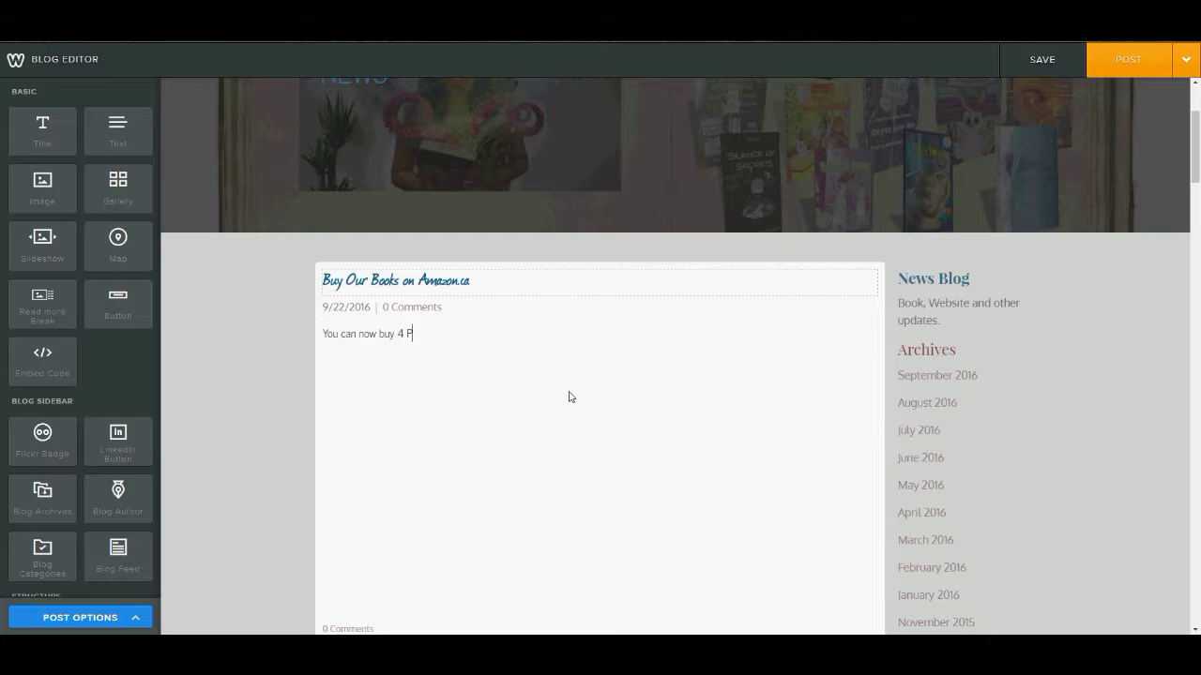
text(mes and Publishing B)
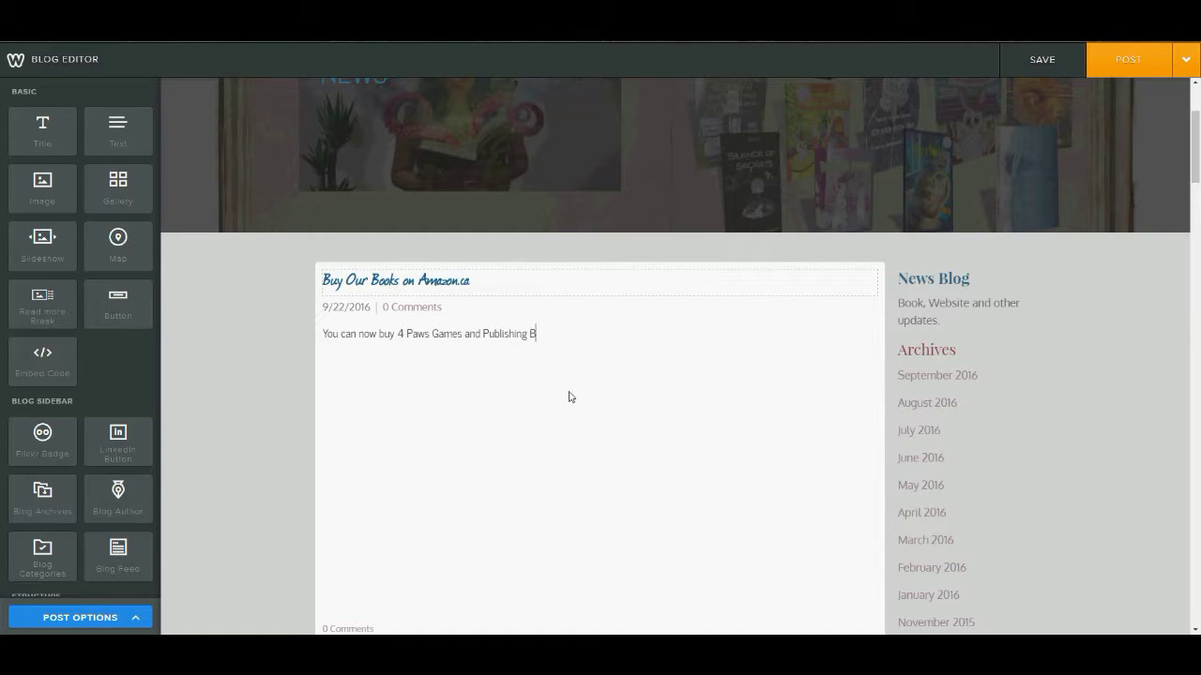
text(ooks)
key(BackSpace)
key(BackSpace)
key(BackSpace)
key(BackSpace)
Step: Select the words "Amazon.ca" at the end of the body sentence
click(625, 335)
drag(618, 335, 570, 335)
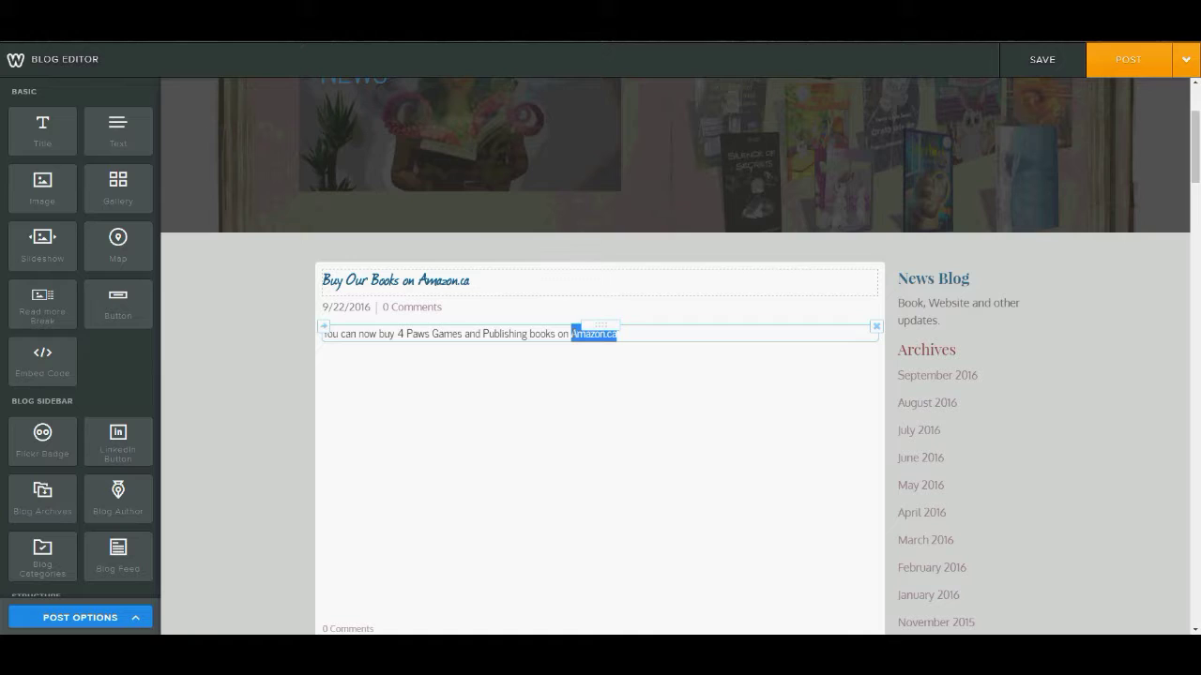
click(591, 335)
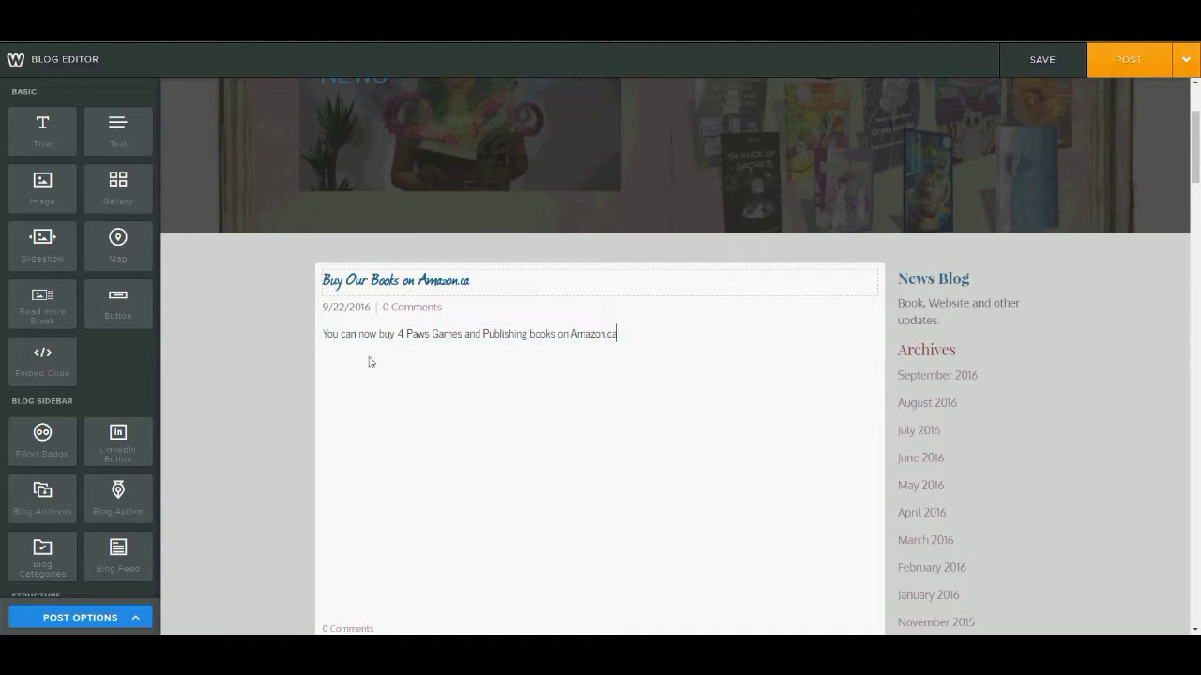
Step: Add a second text element below the body sentence, and delete both text elements from the post
drag(121, 134, 547, 394)
click(465, 365)
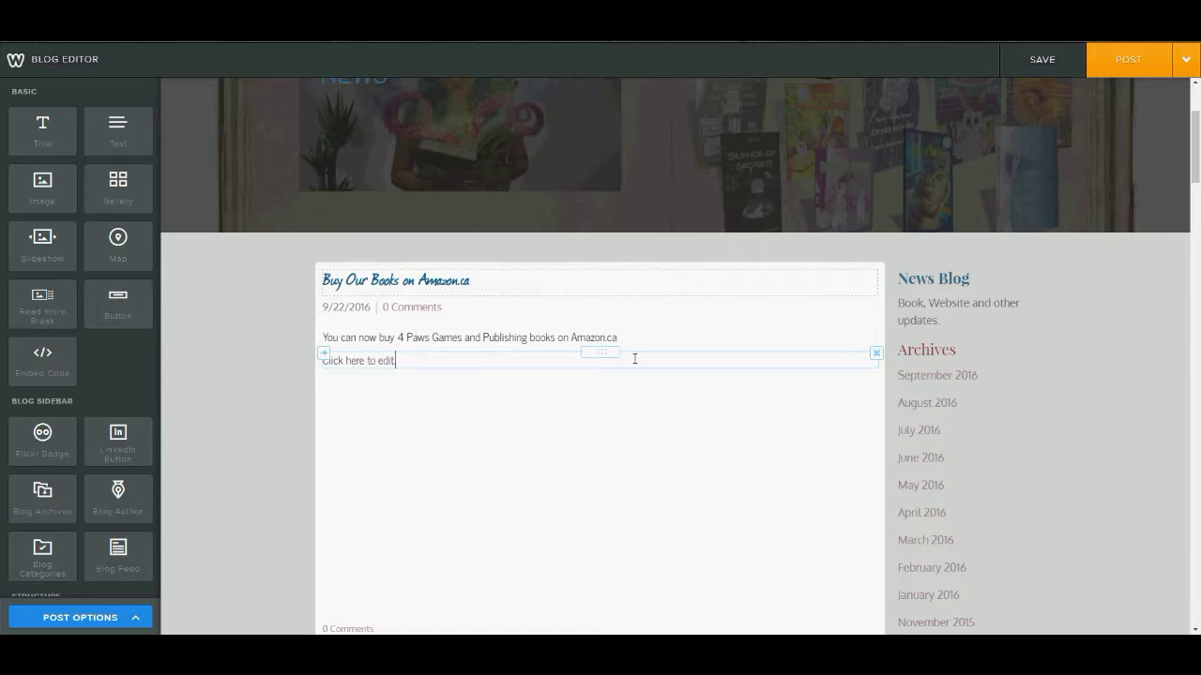
click(870, 352)
click(852, 315)
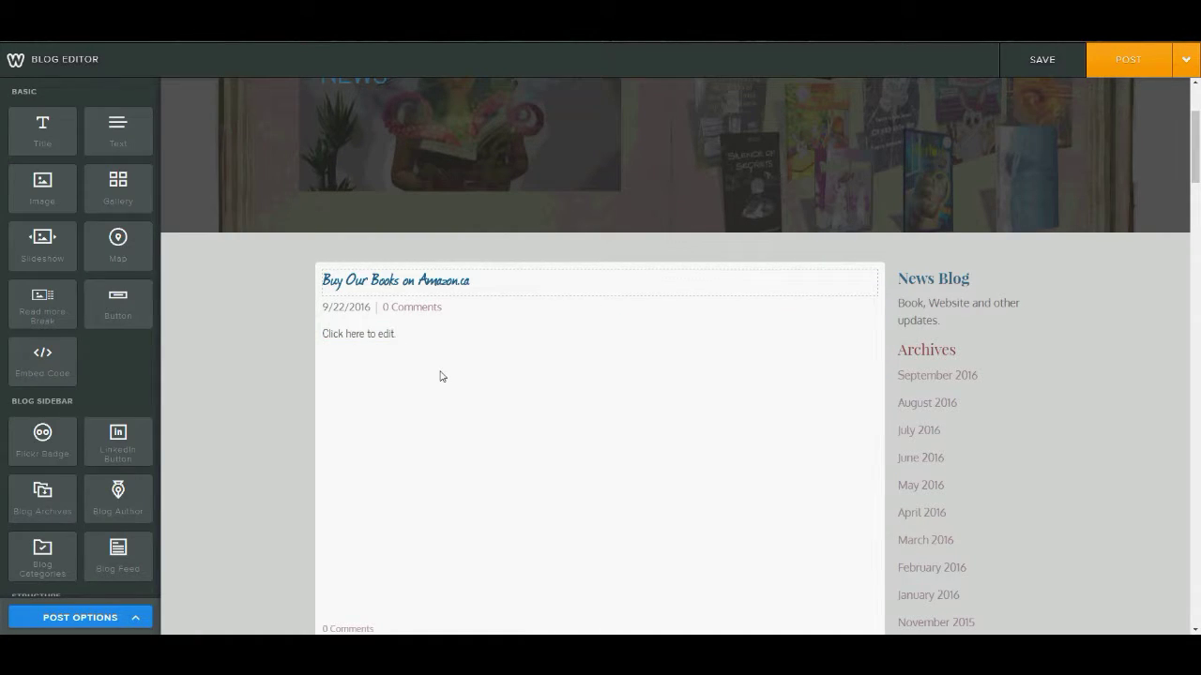
click(875, 327)
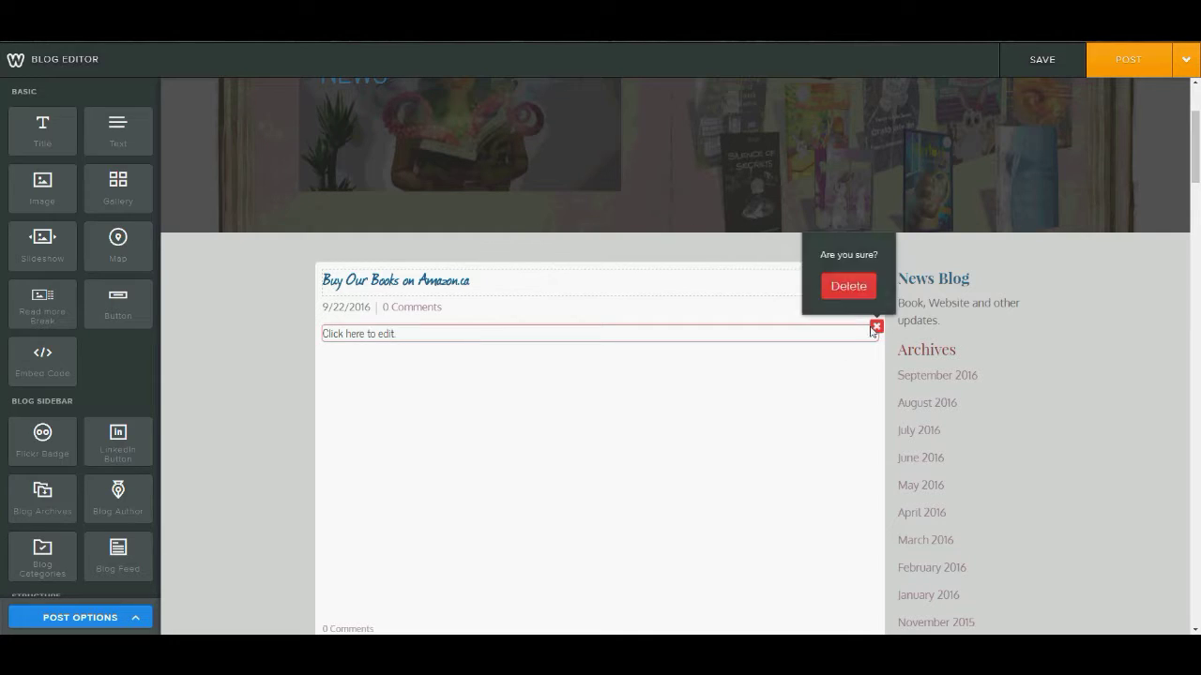
click(824, 283)
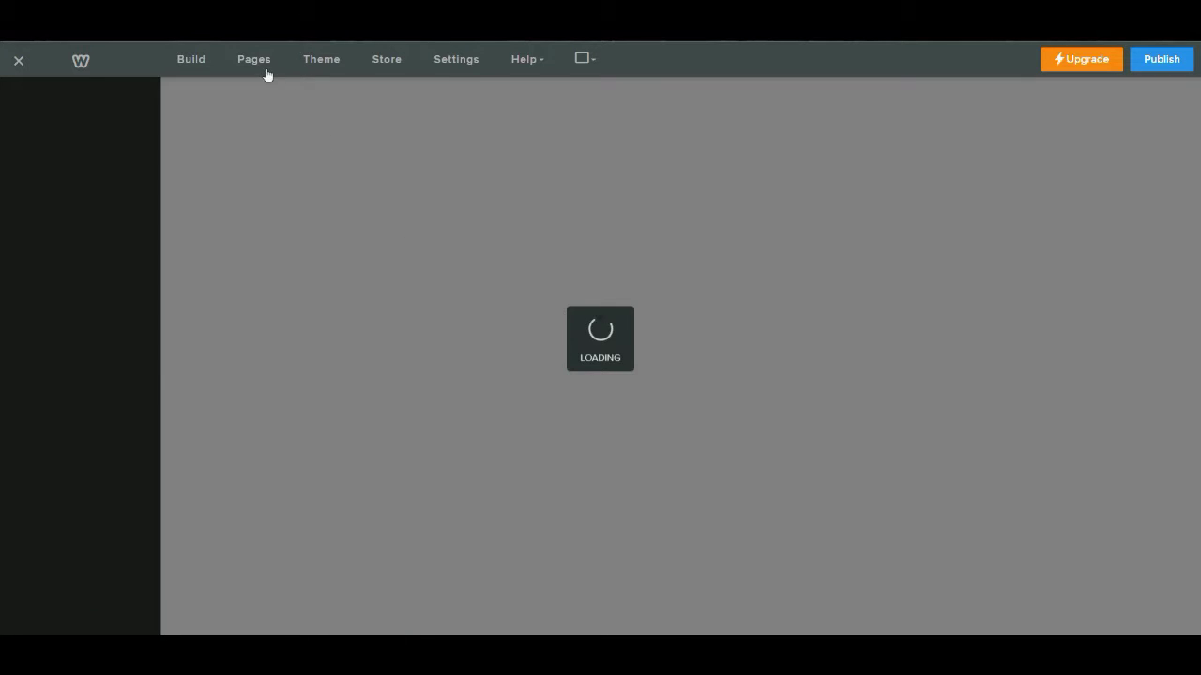
Step: Reopen the News page from the site's list of pages
click(257, 64)
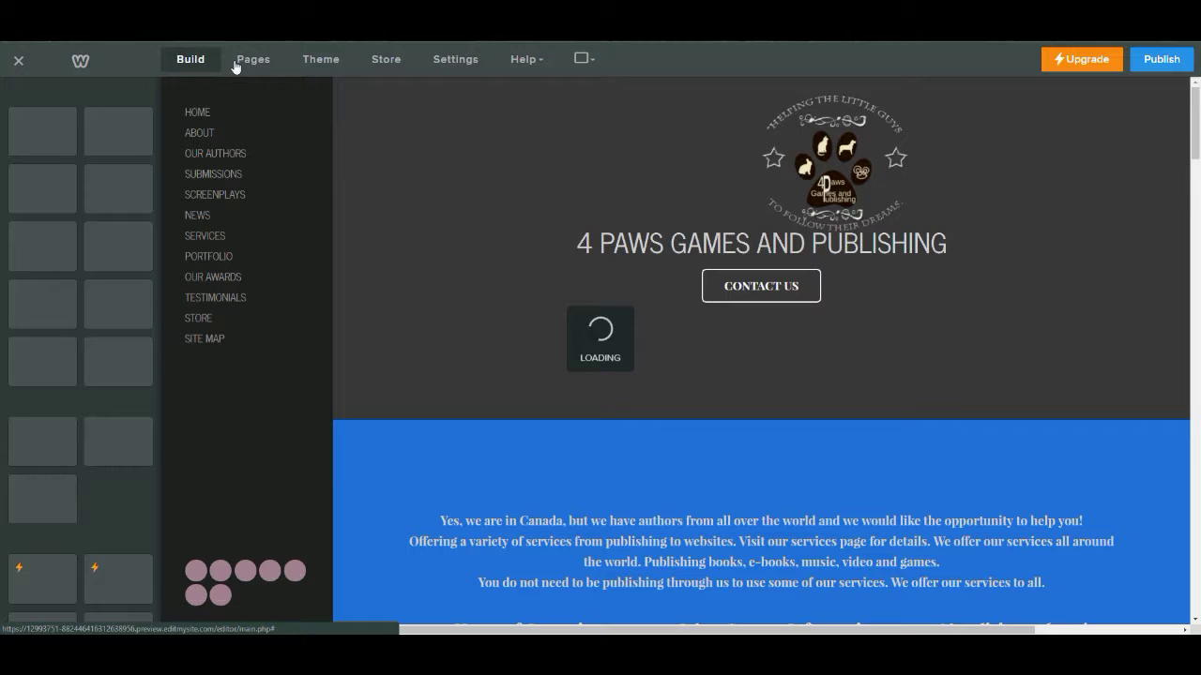
click(236, 62)
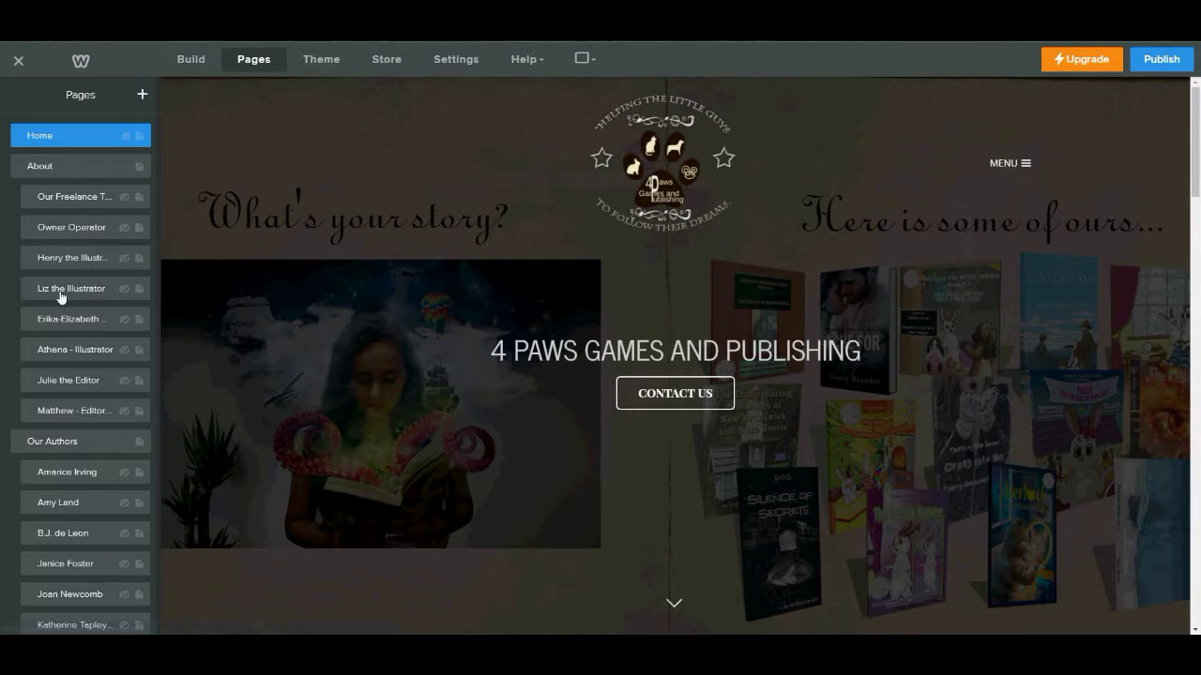
scroll(39, 353, down, 5)
scroll(42, 355, down, 2)
click(49, 306)
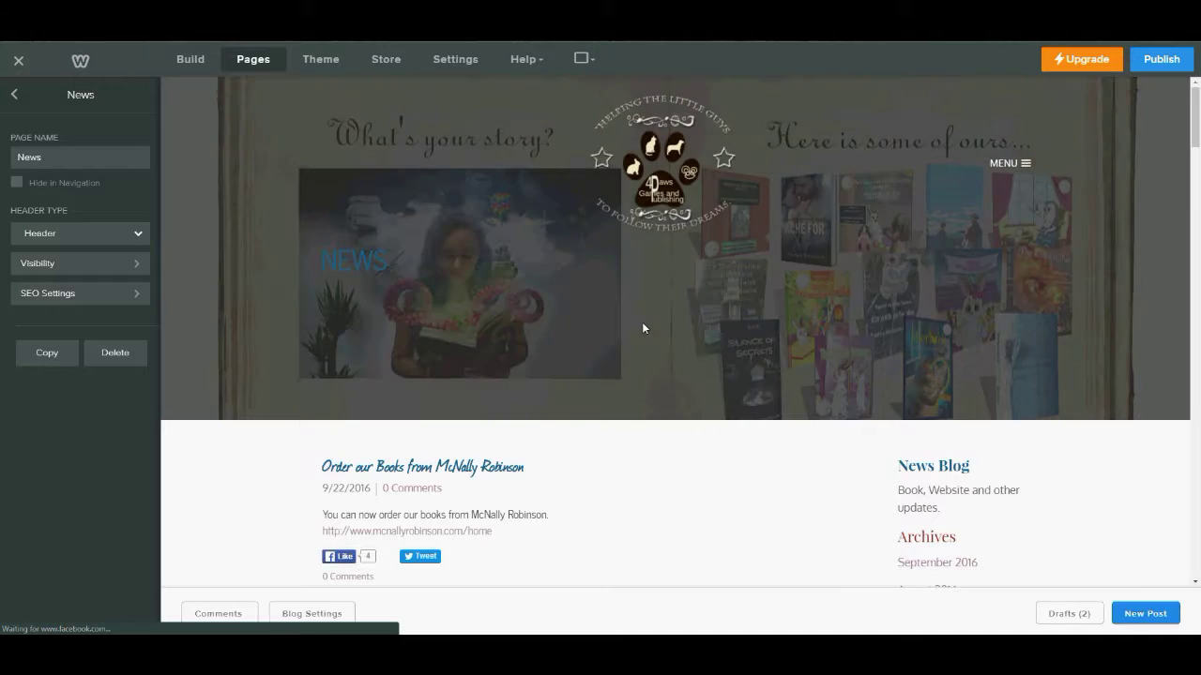
Step: Delete the Untitled draft dated September 22 2016 from the blog's drafts and close the drafts list
scroll(1030, 611, down, 2)
click(1055, 614)
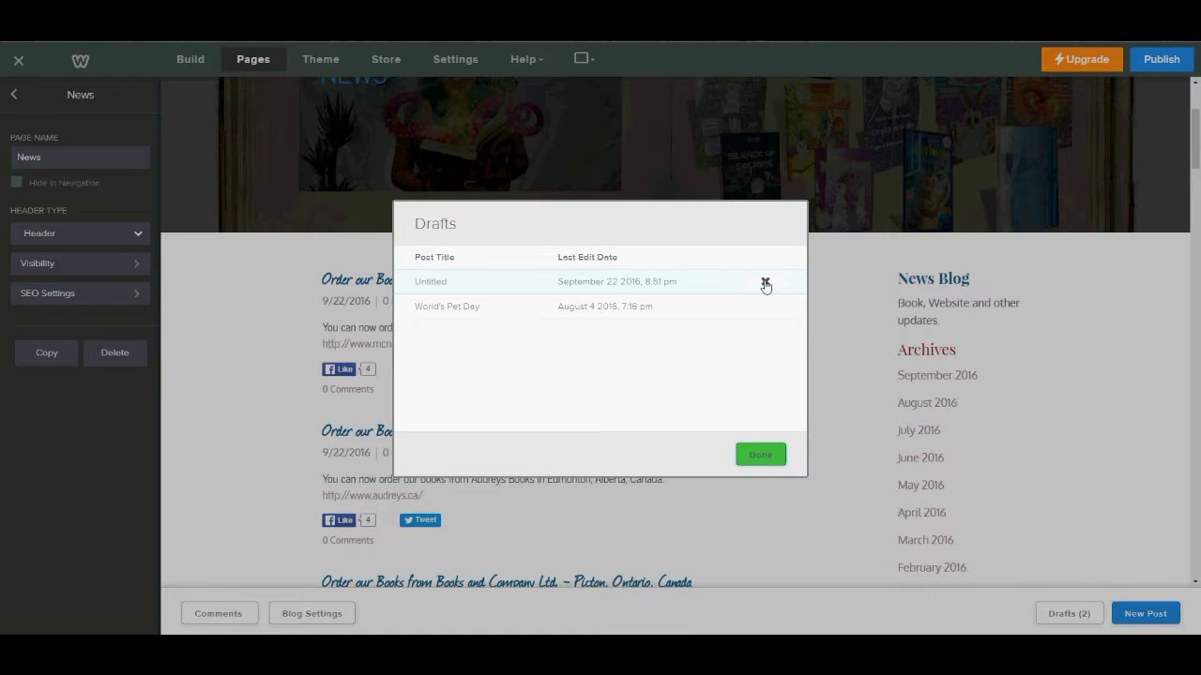
click(766, 284)
click(735, 406)
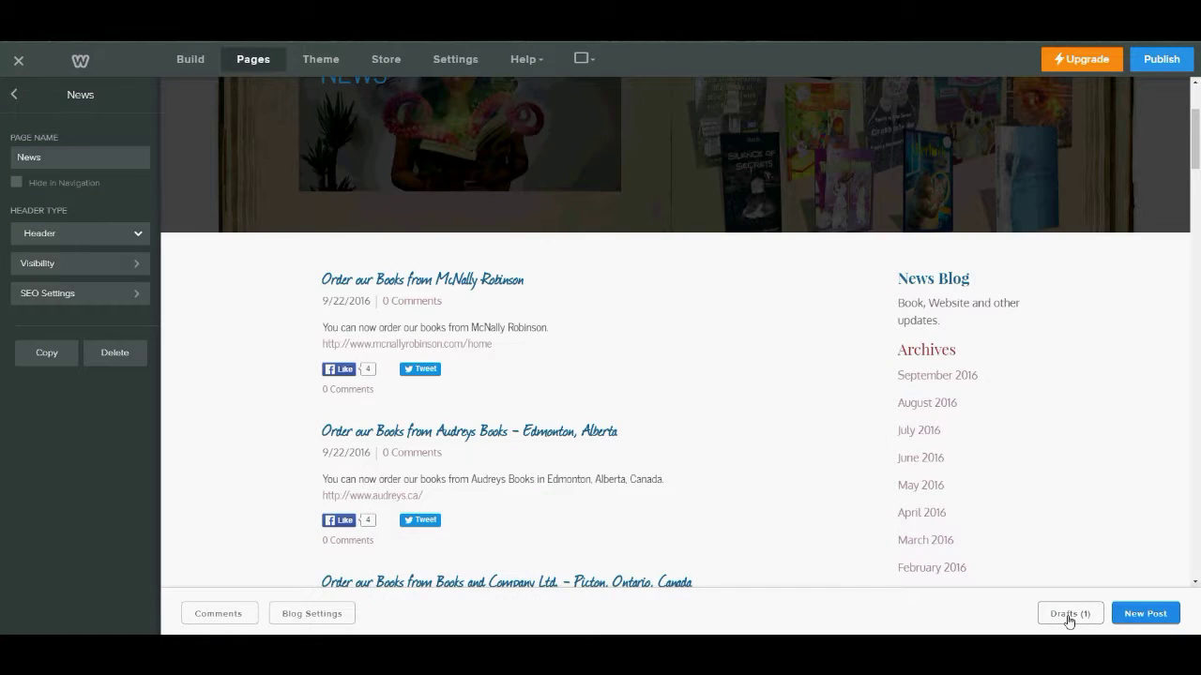
Step: Start a new blog post on the News page and place a text element in its body
click(1145, 613)
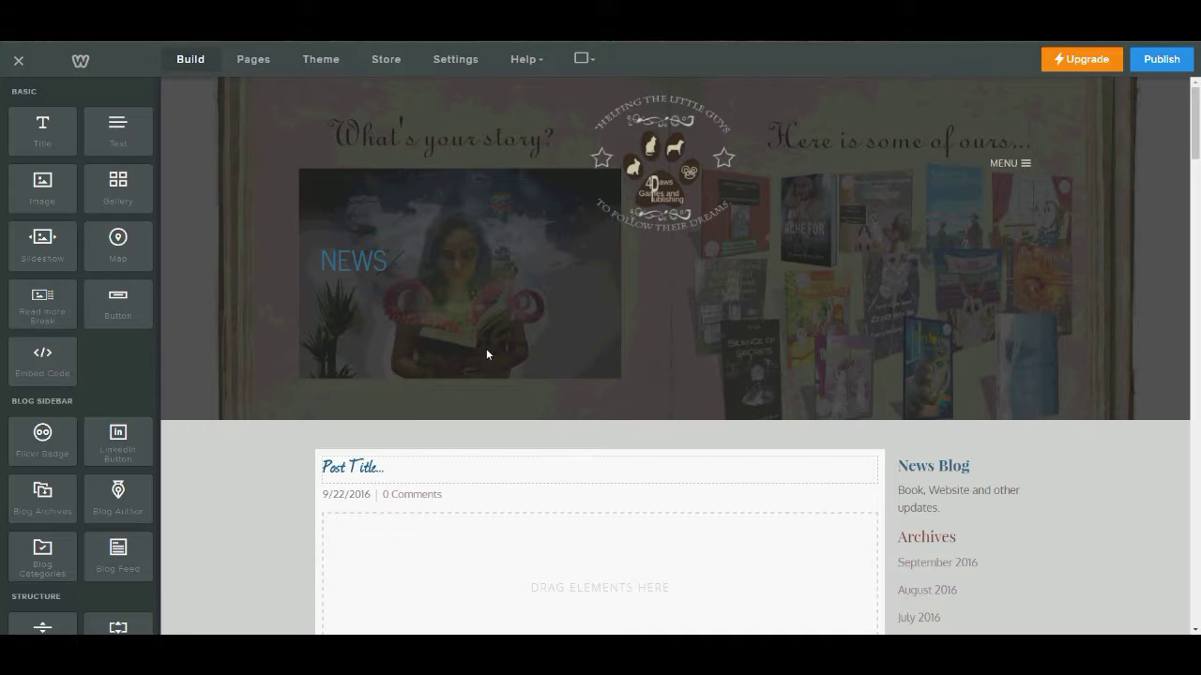
drag(117, 125, 536, 512)
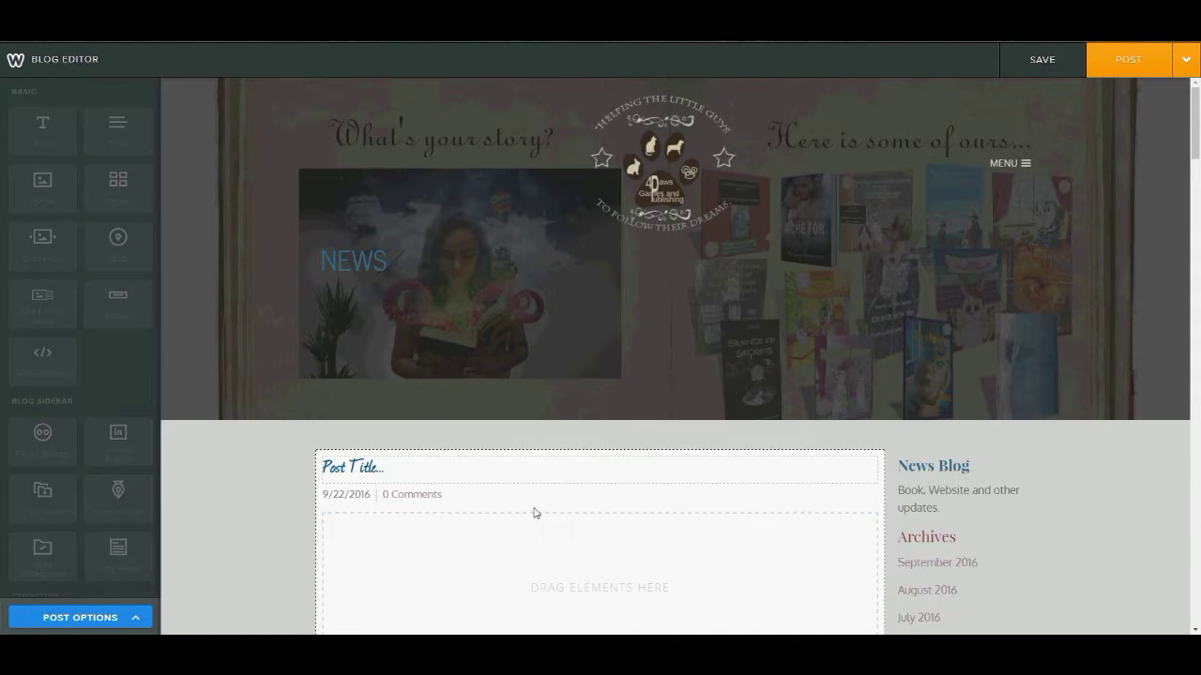
scroll(534, 513, down, 1)
scroll(525, 497, down, 1)
Step: Write "Buy 4 Paws Games and Publishing books on Amazon.ca" in the post's text element
click(418, 340)
text(B)
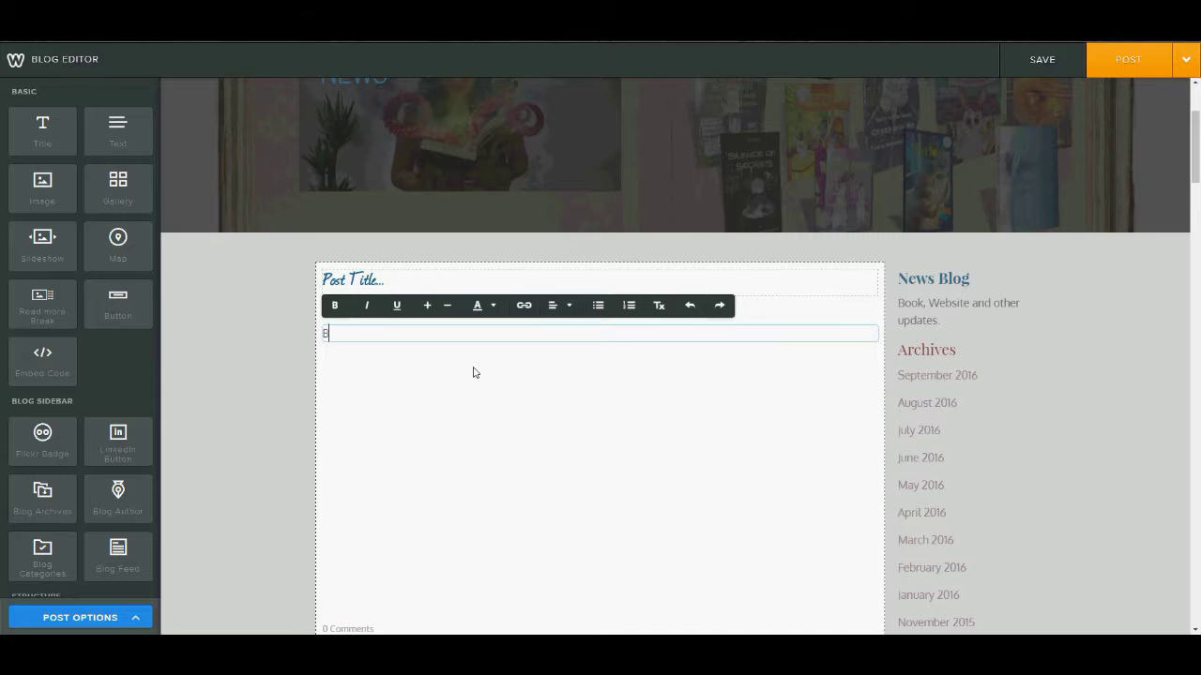
text(uy 4 Paws)
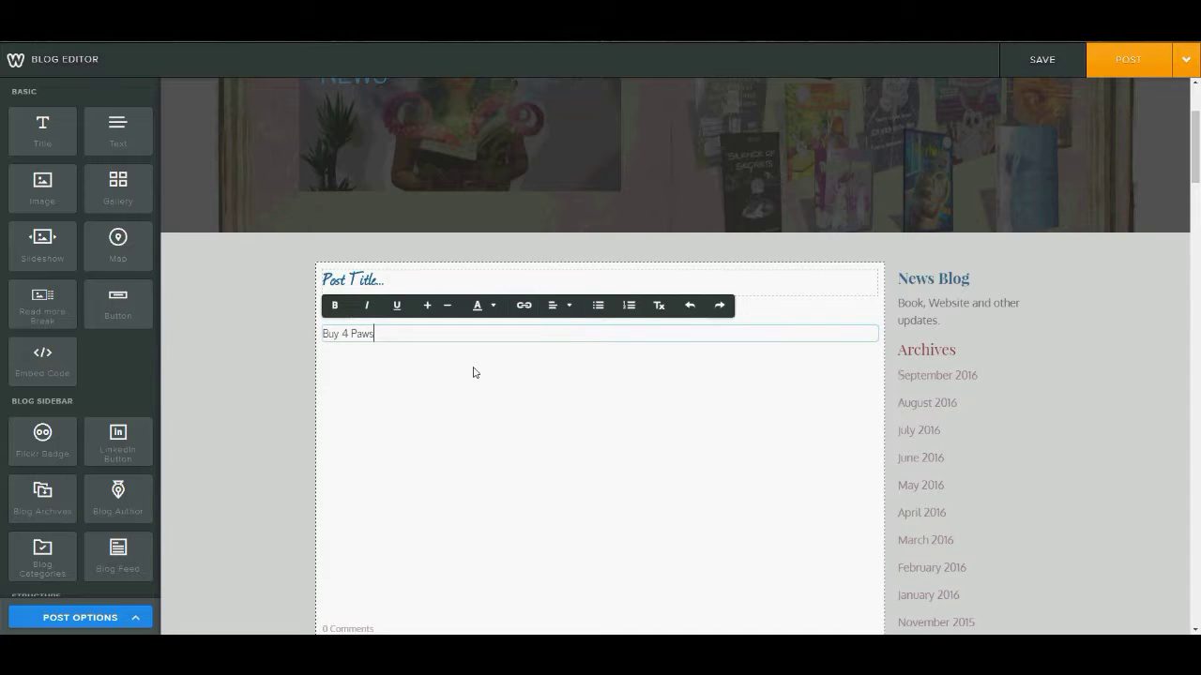
text( Games an)
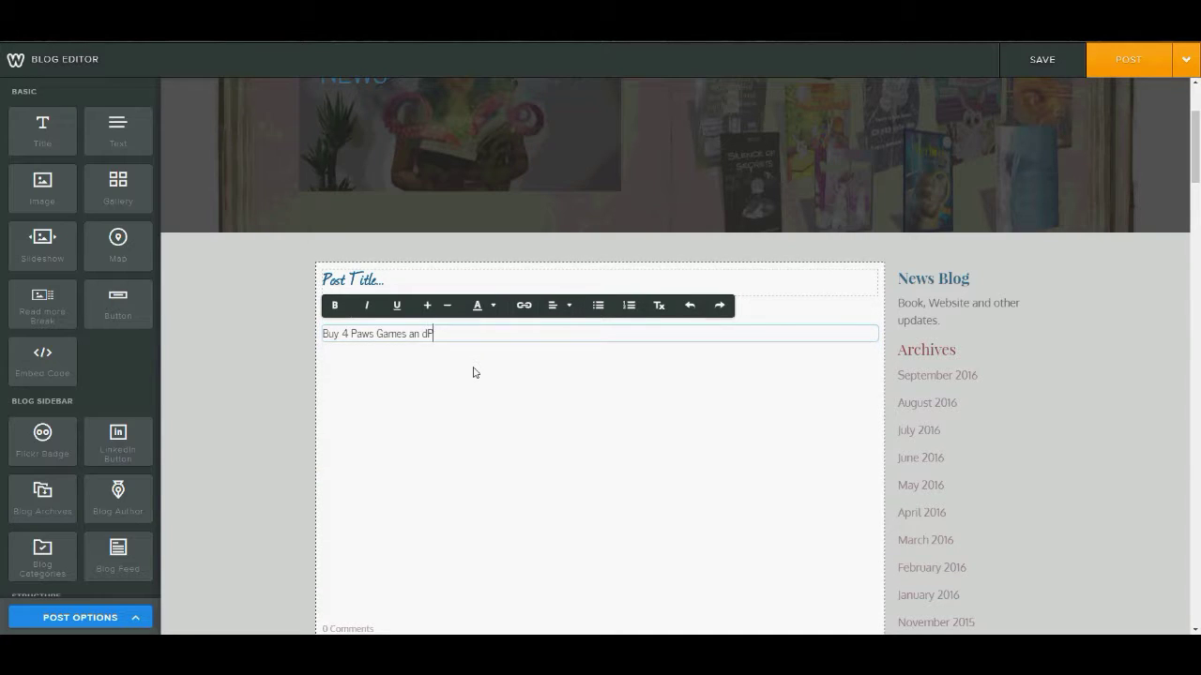
text(d Publishing)
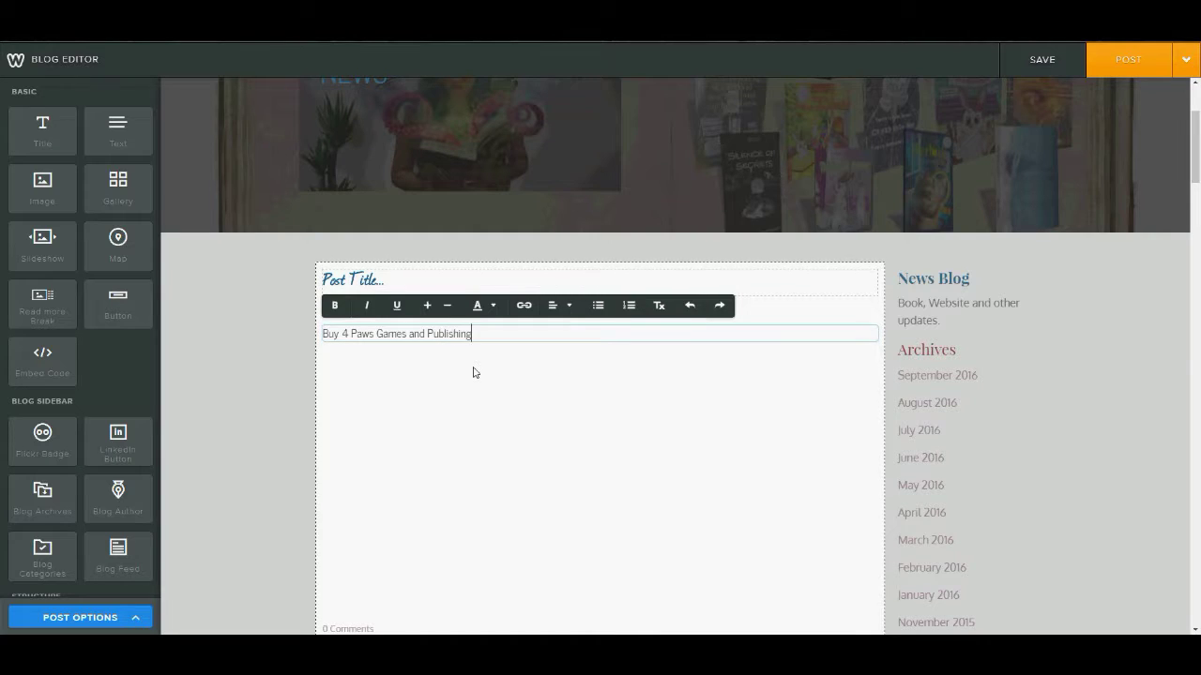
text( books on )
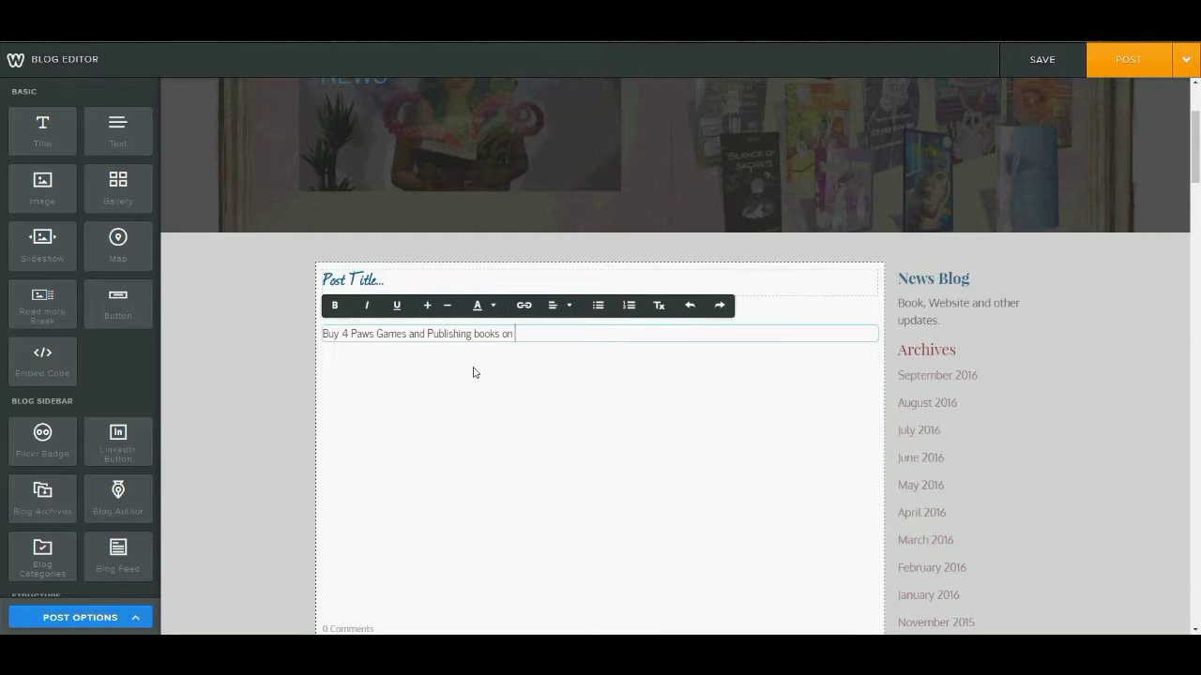
text(Amazon.ca)
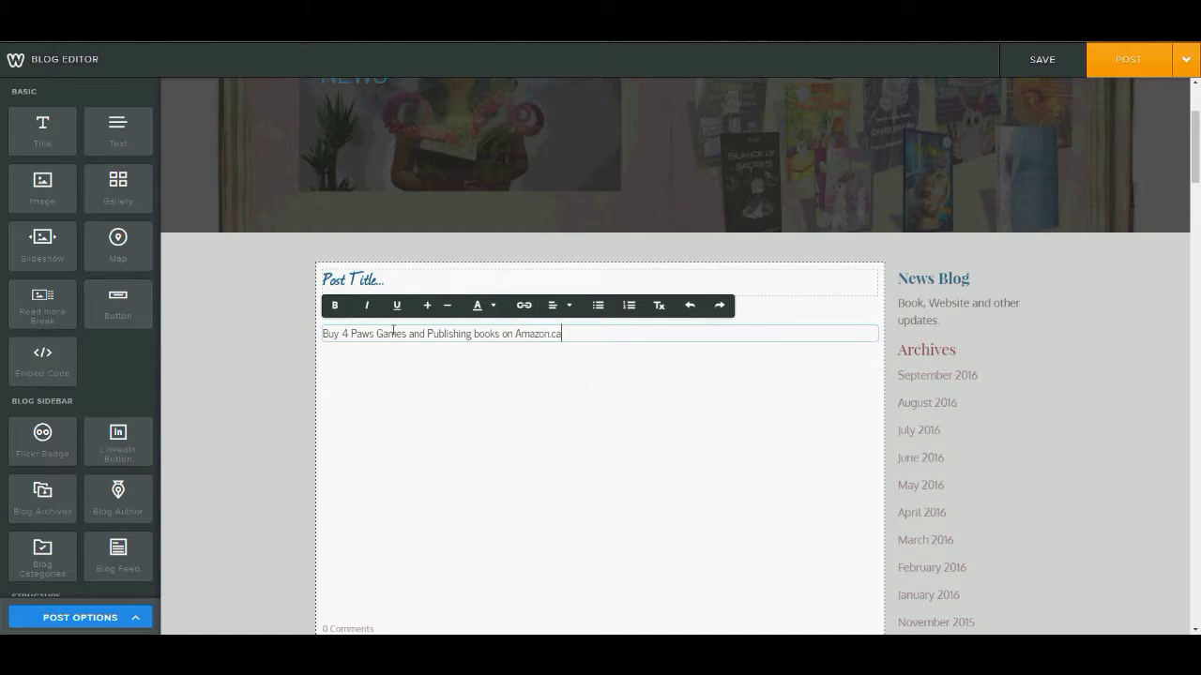
Step: Select the words "Amazon.ca" in the body sentence and open the link options for them
drag(563, 336, 516, 340)
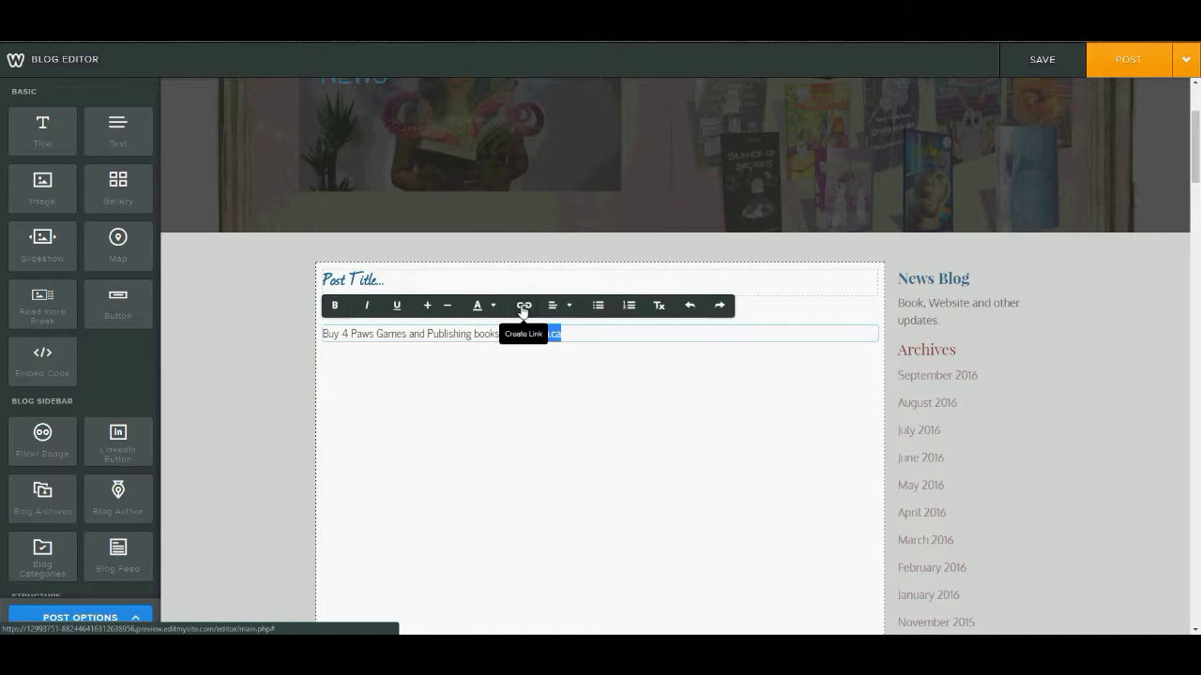
click(522, 307)
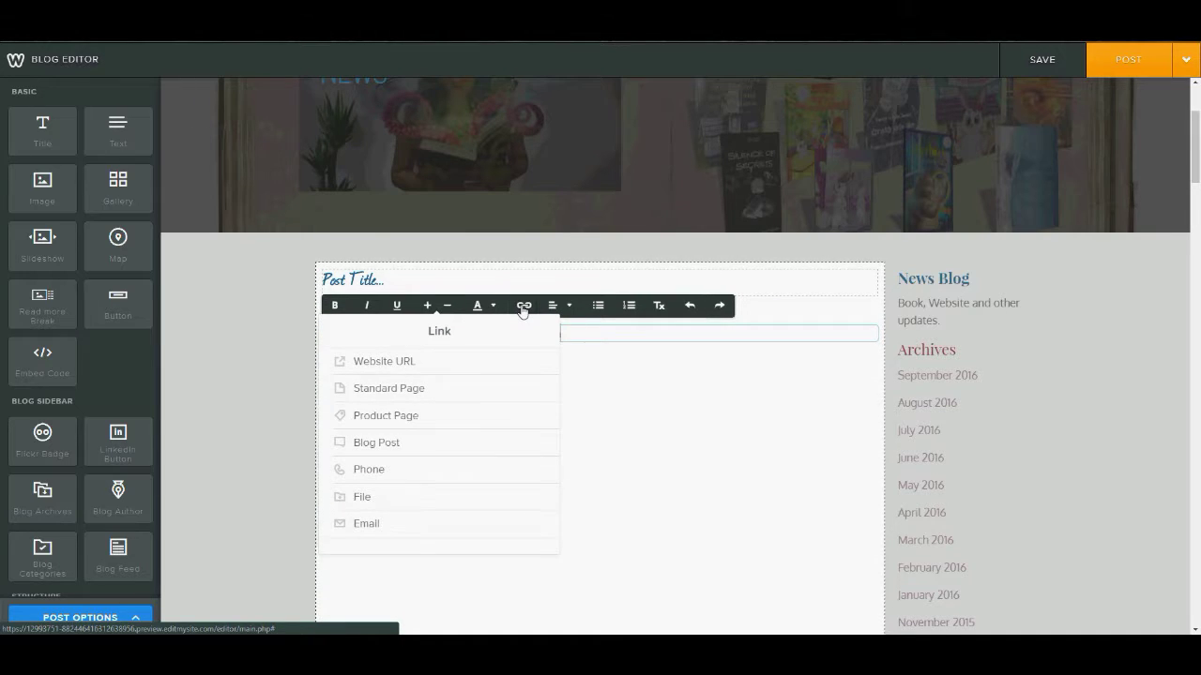
Step: Look through the link destinations offered for Standard Page and Product Page
click(403, 388)
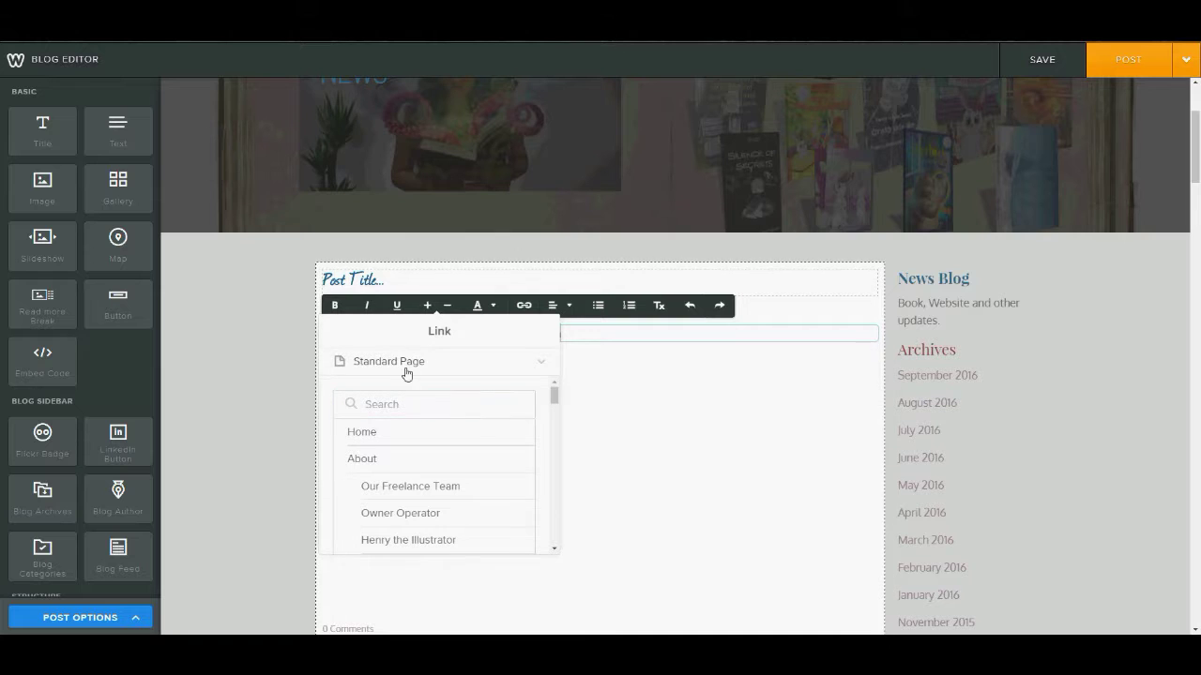
scroll(407, 517, down, 5)
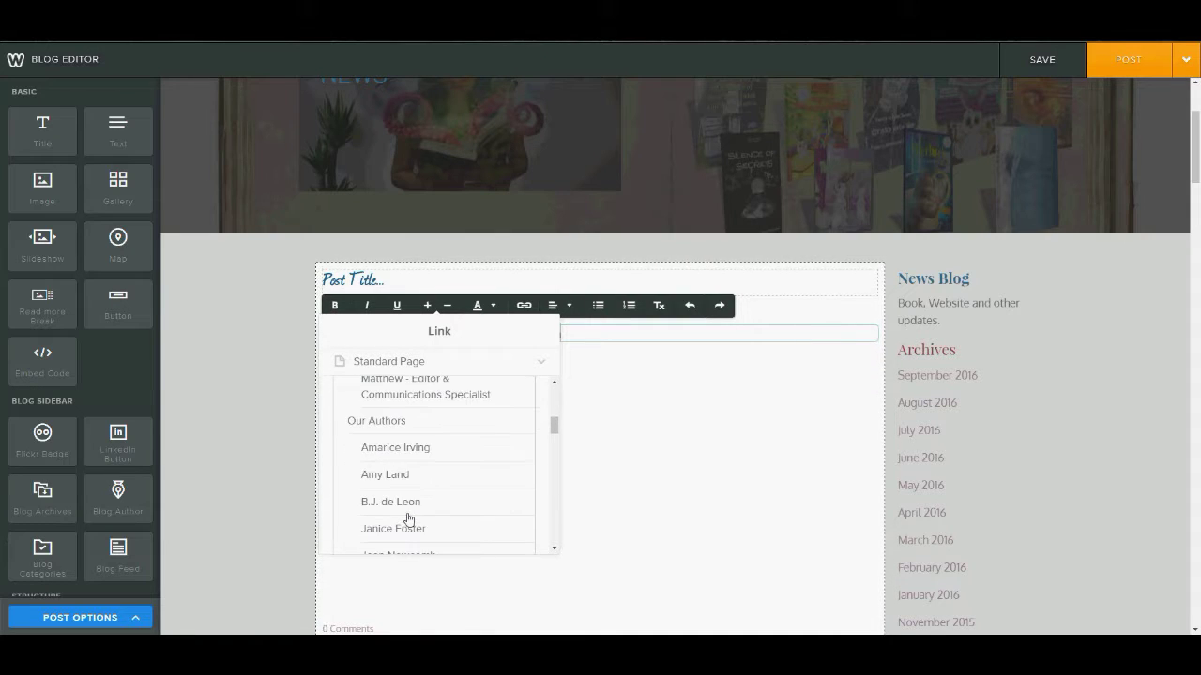
scroll(417, 520, up, 5)
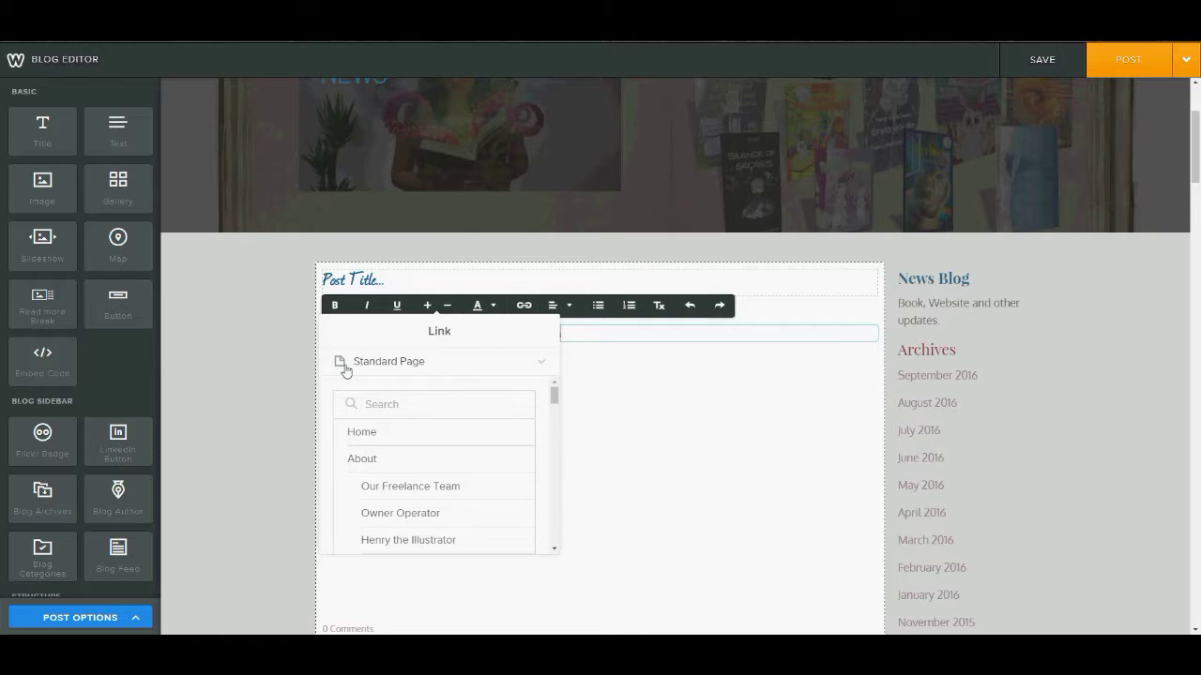
click(345, 369)
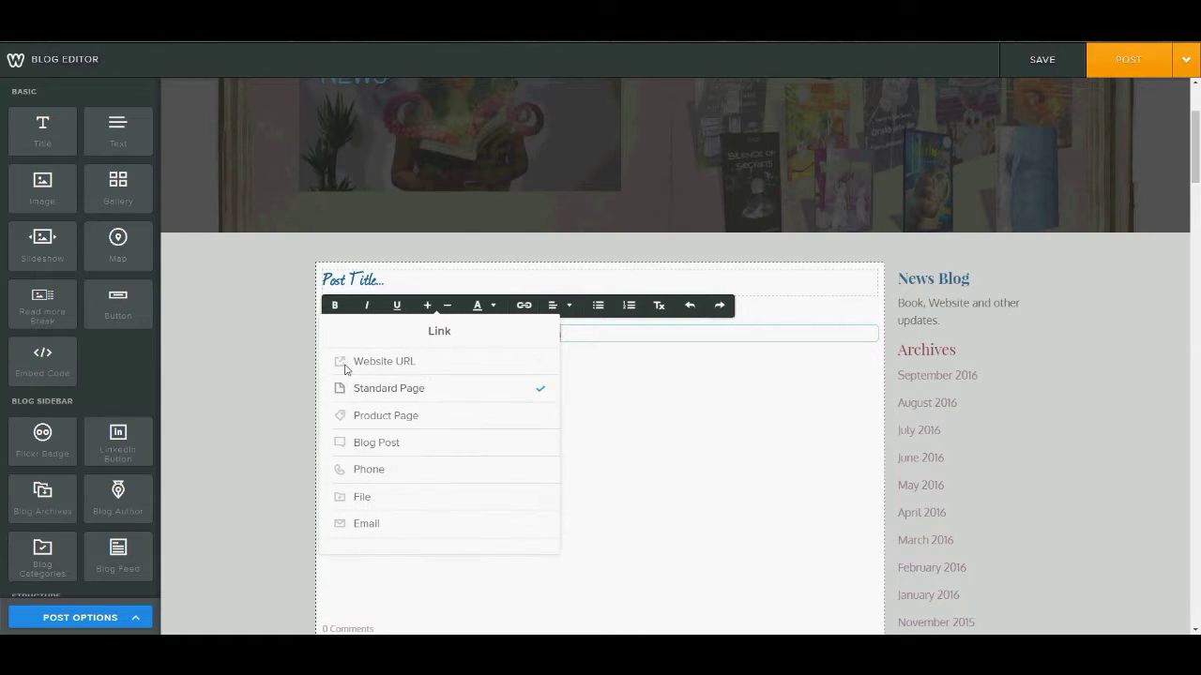
click(424, 426)
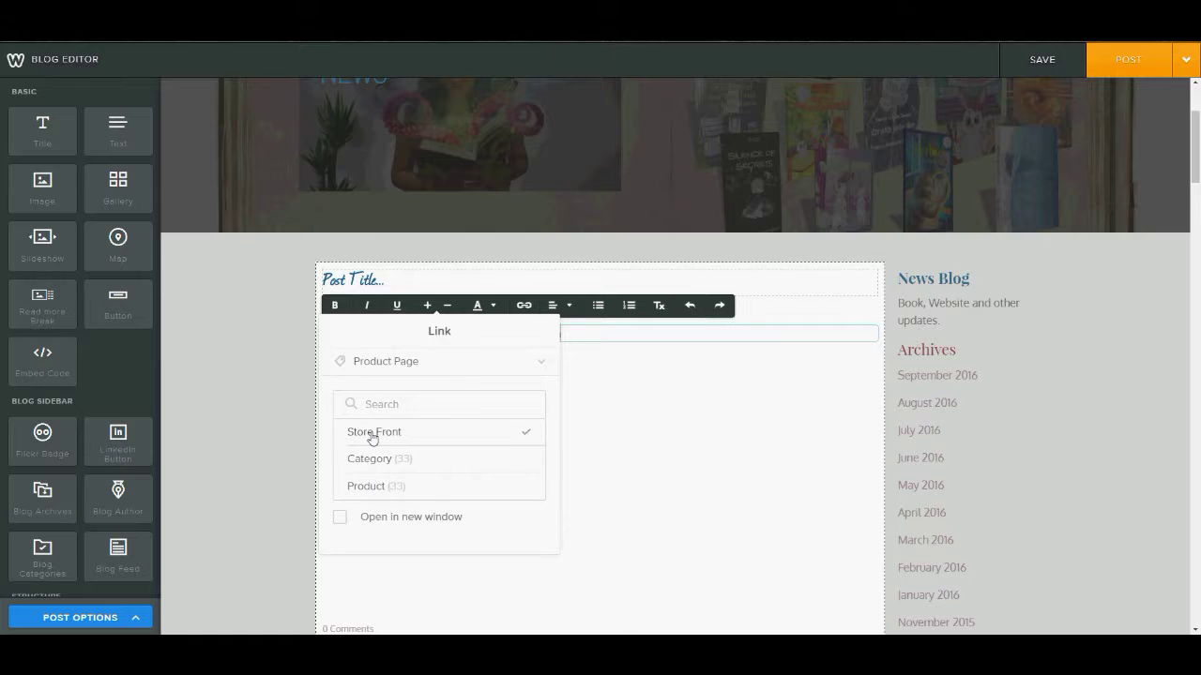
click(379, 364)
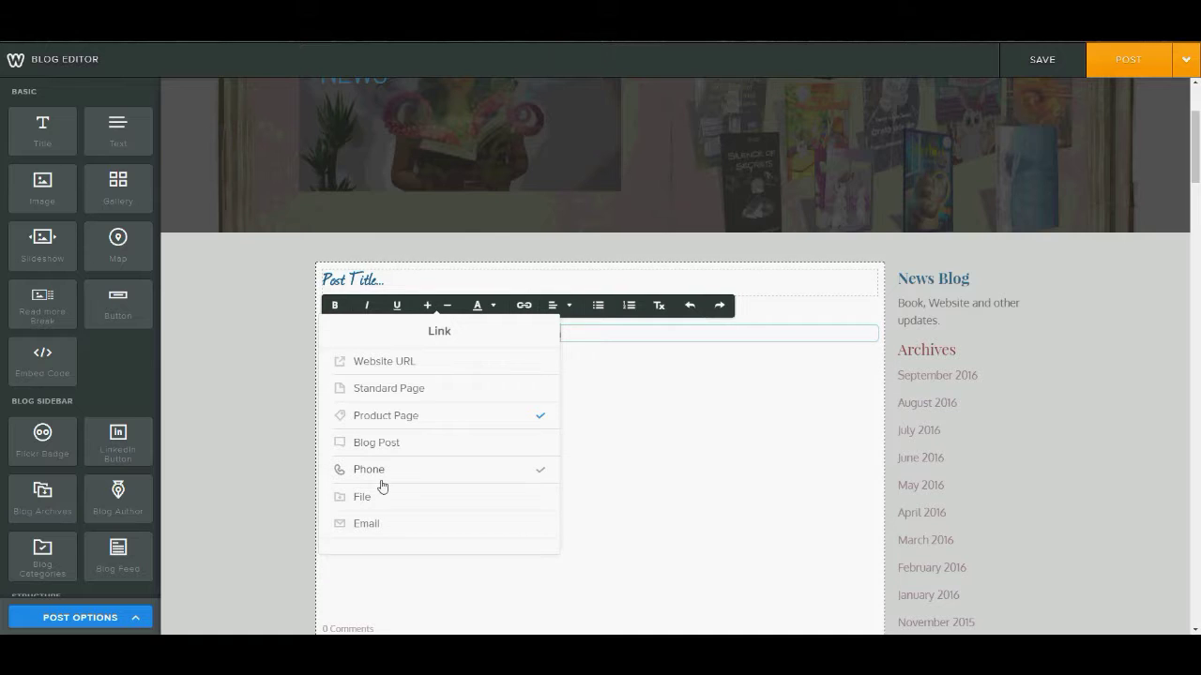
Step: Choose Website URL as the link type and make its address field ready for a pasted URL
click(399, 365)
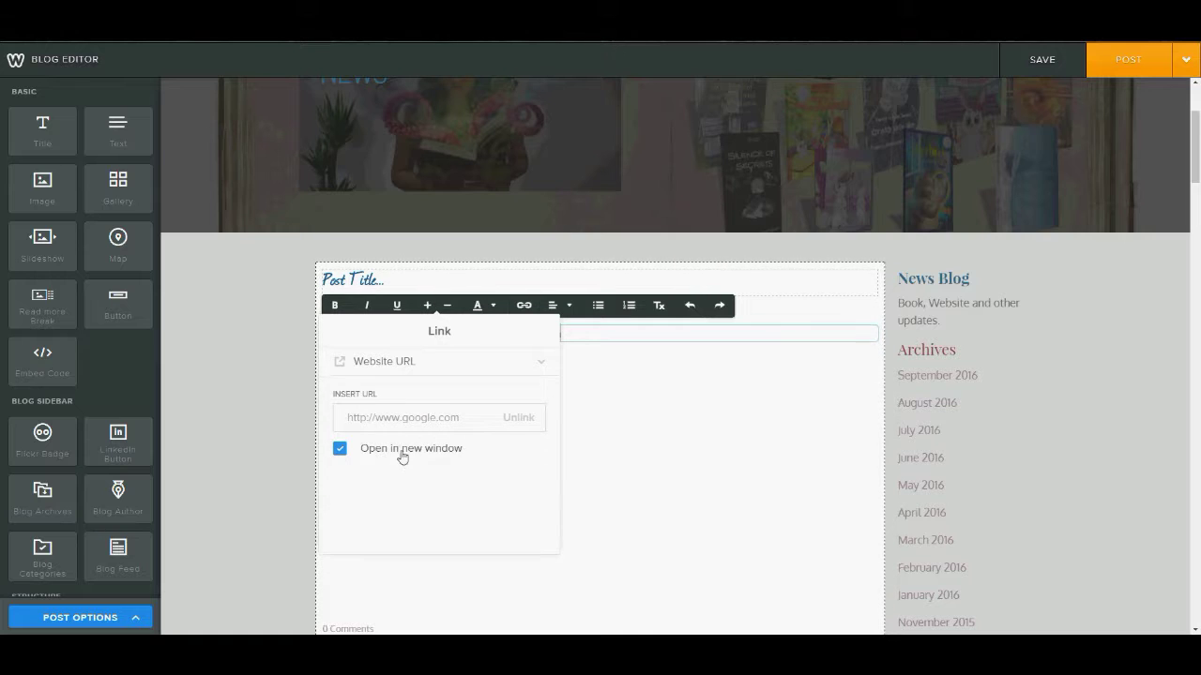
click(380, 416)
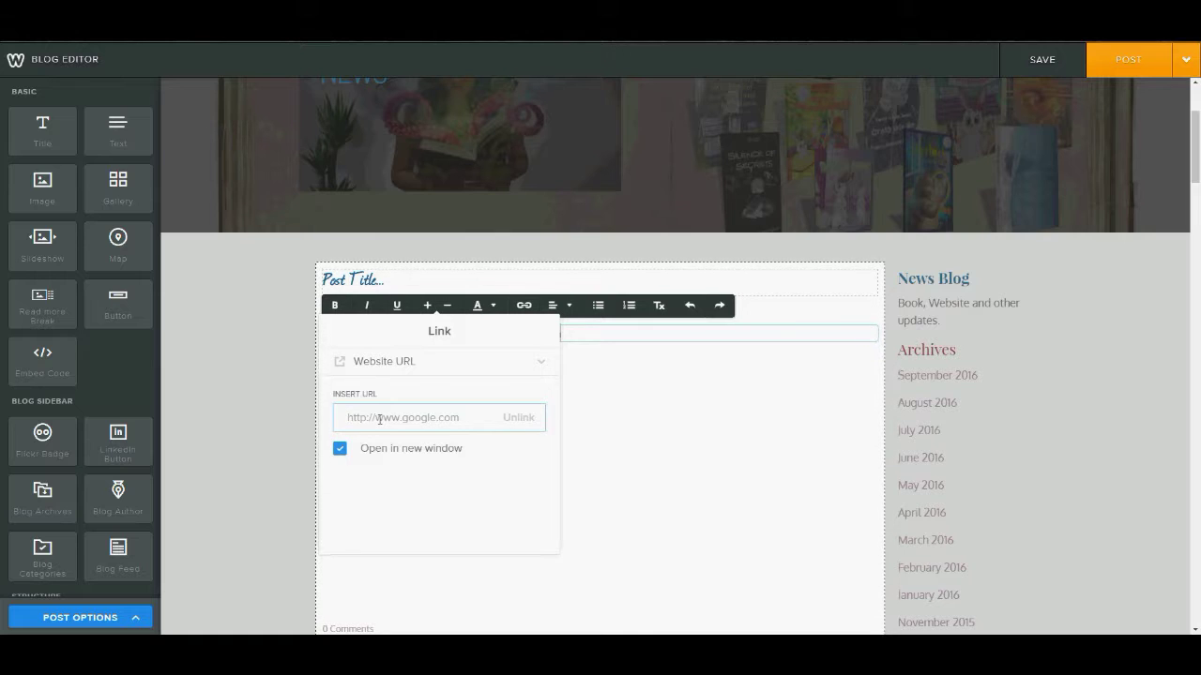
right_click(380, 418)
Step: Switch to the Amazon.ca search results listing the publisher's books and copy that page's address
click(410, 498)
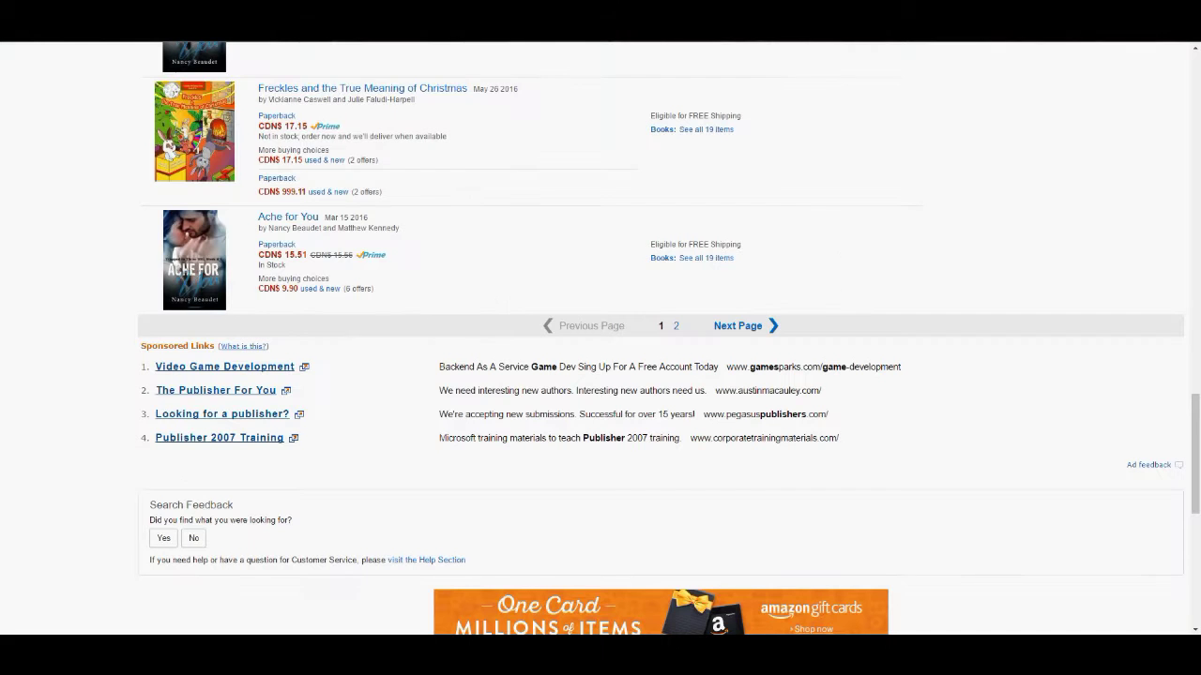
right_click(232, 42)
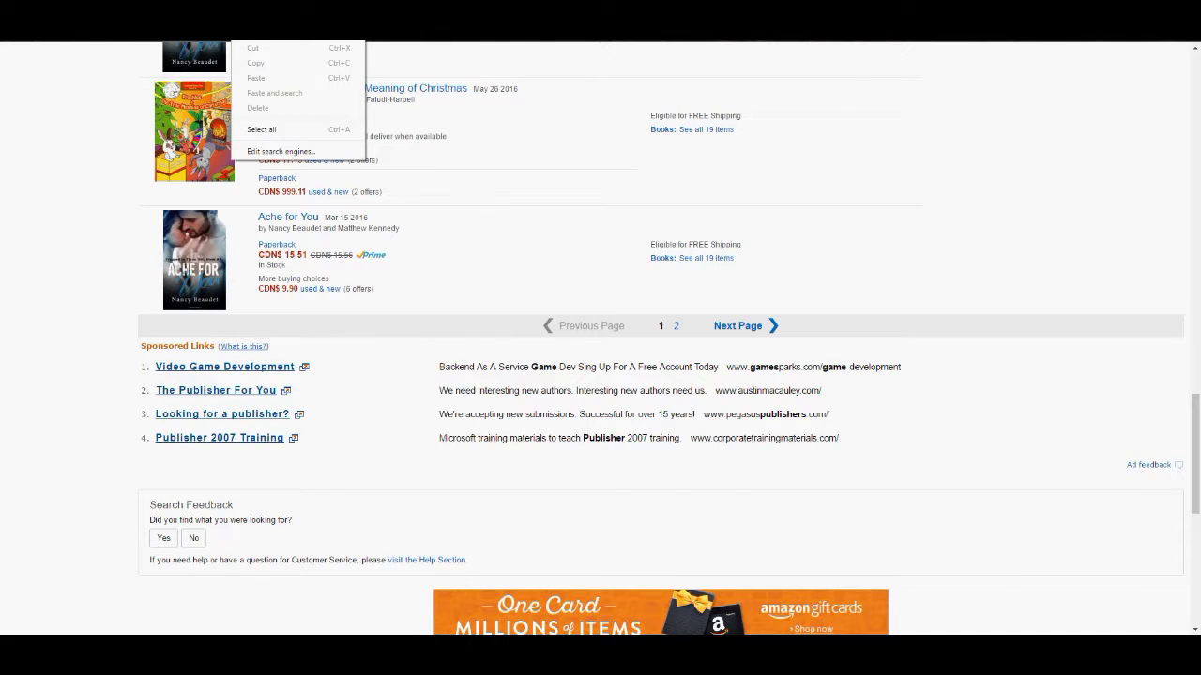
click(573, 58)
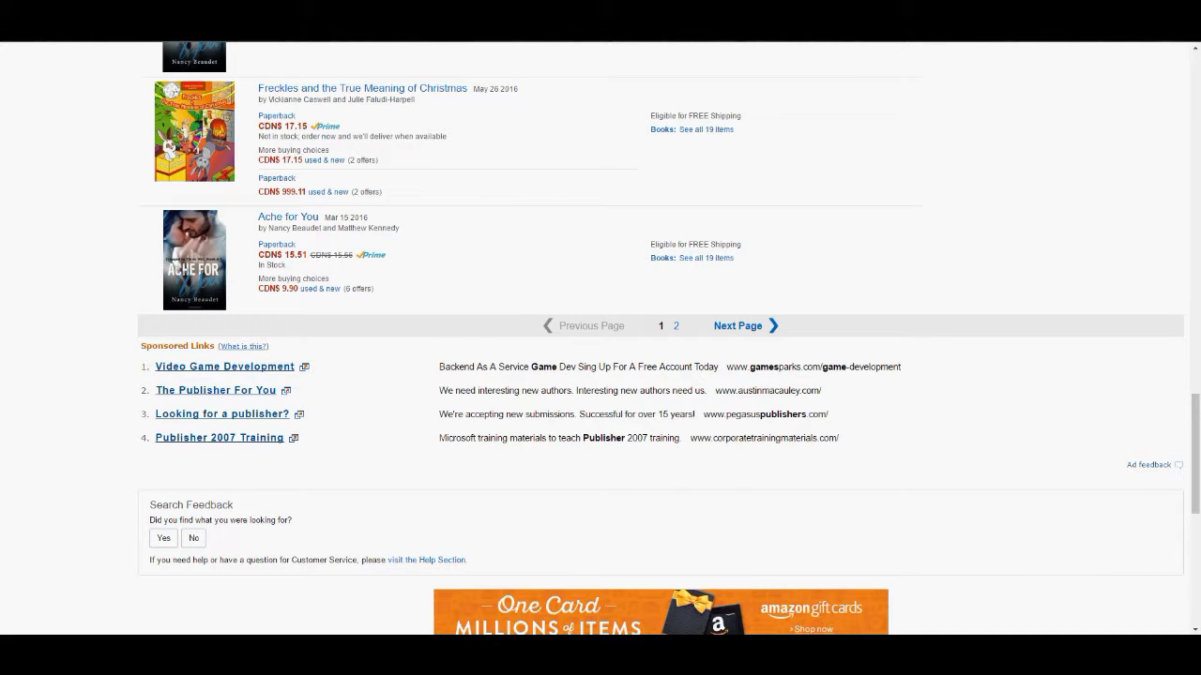
right_click(143, 40)
click(167, 61)
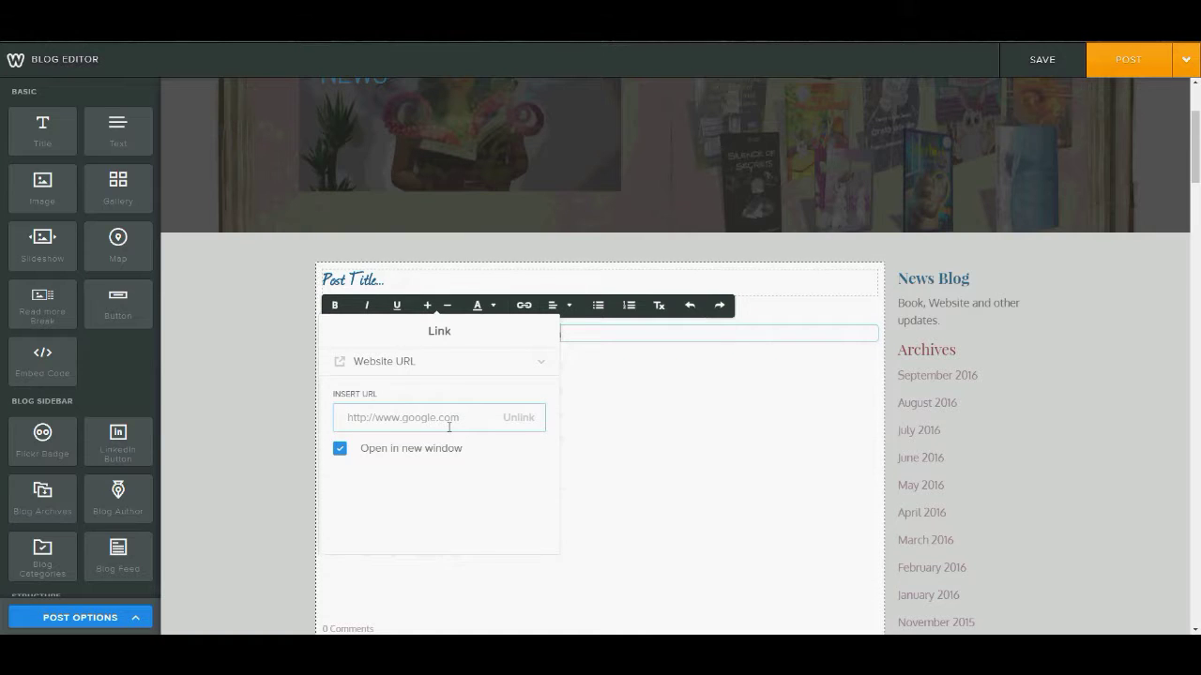
Step: Return to the blog editor, paste the copied address as the link for "Amazon.ca" and close the link settings
key(ctrl+v)
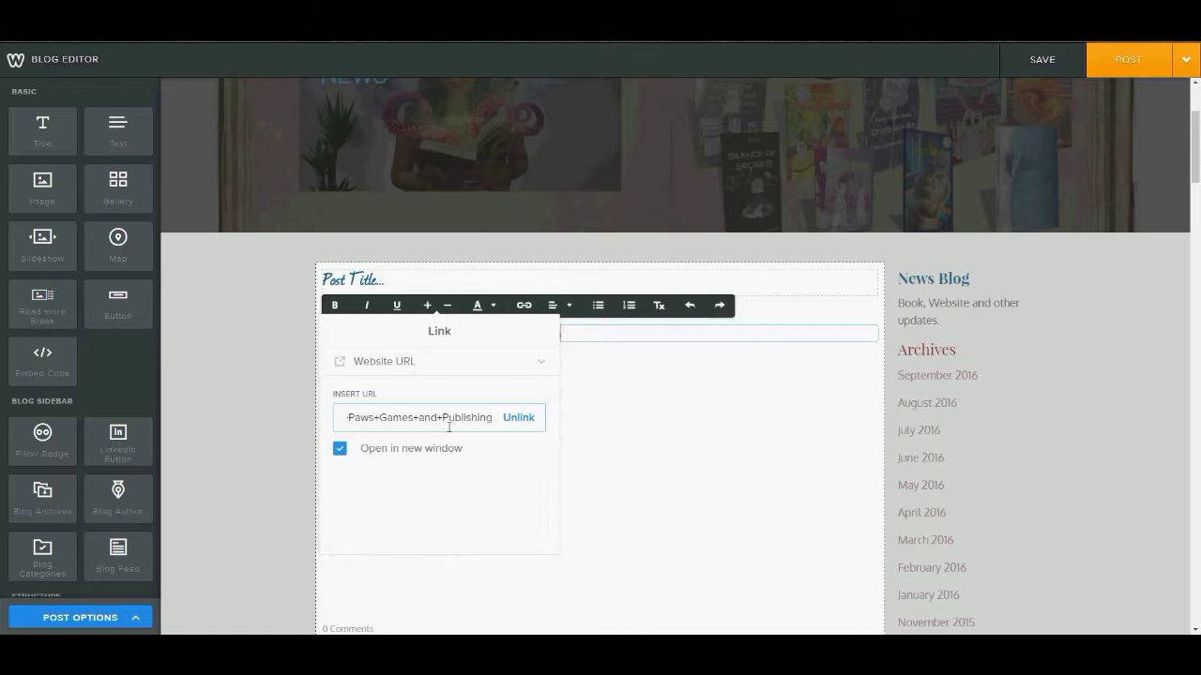
click(441, 361)
click(231, 480)
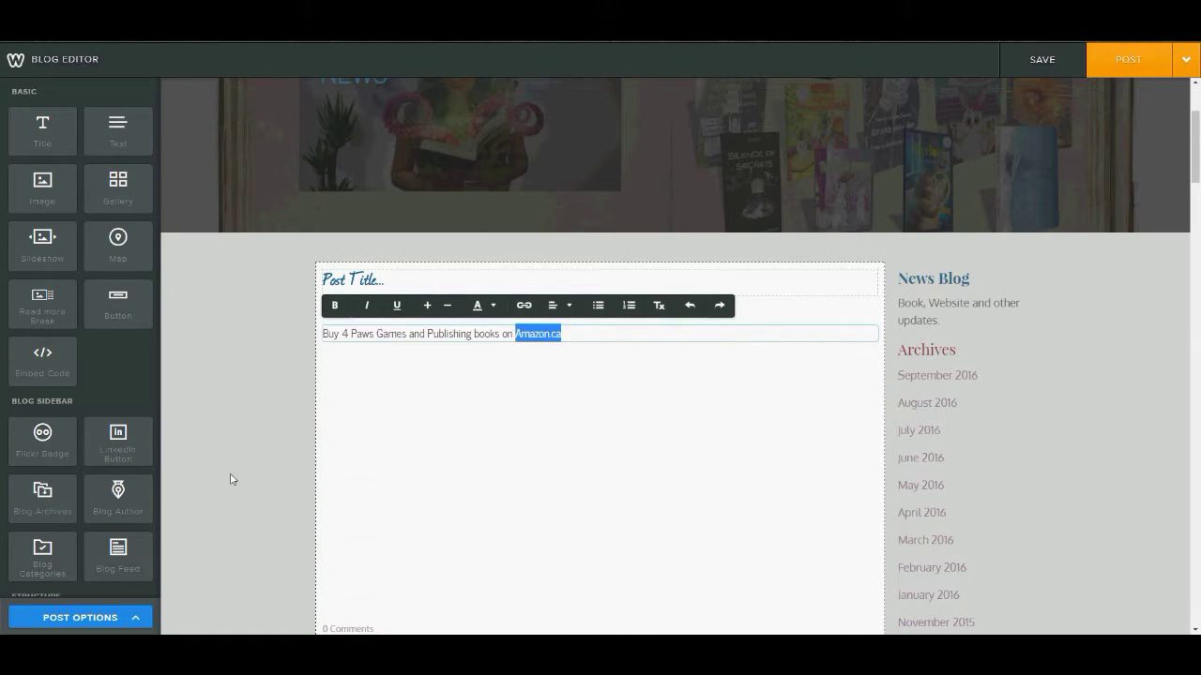
click(617, 435)
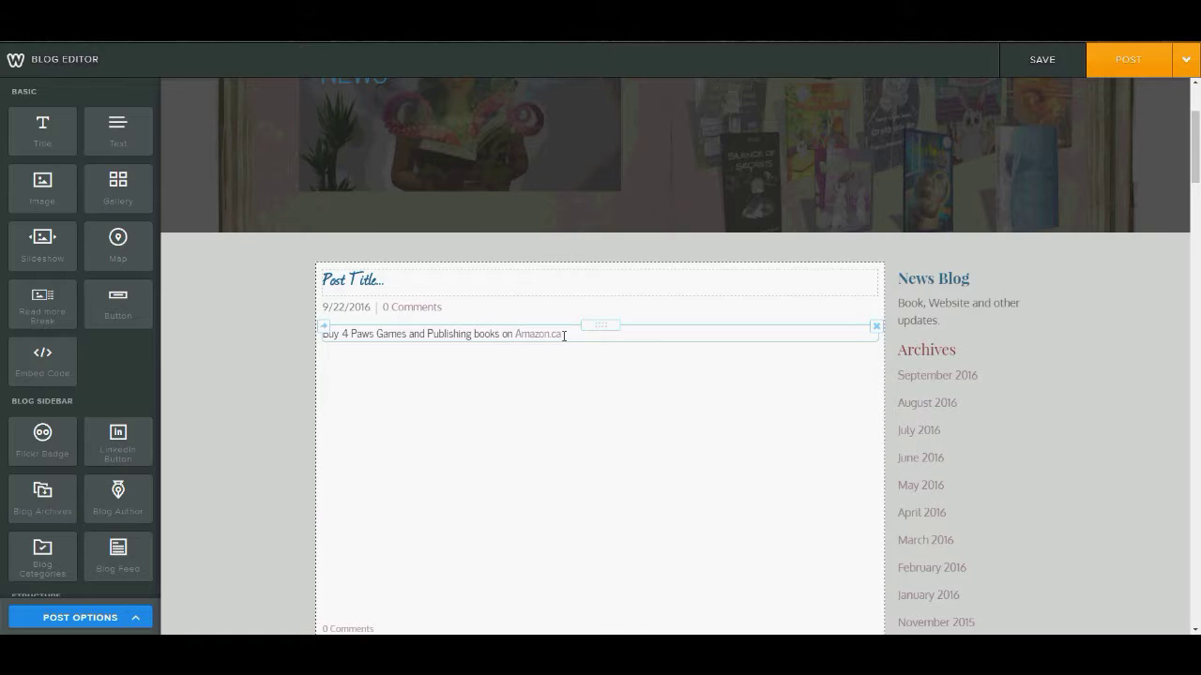
Step: Reselect and deselect the linked words "Amazon.ca", and title the post "Buy Our Books on Amazon.ca"
drag(564, 335, 515, 335)
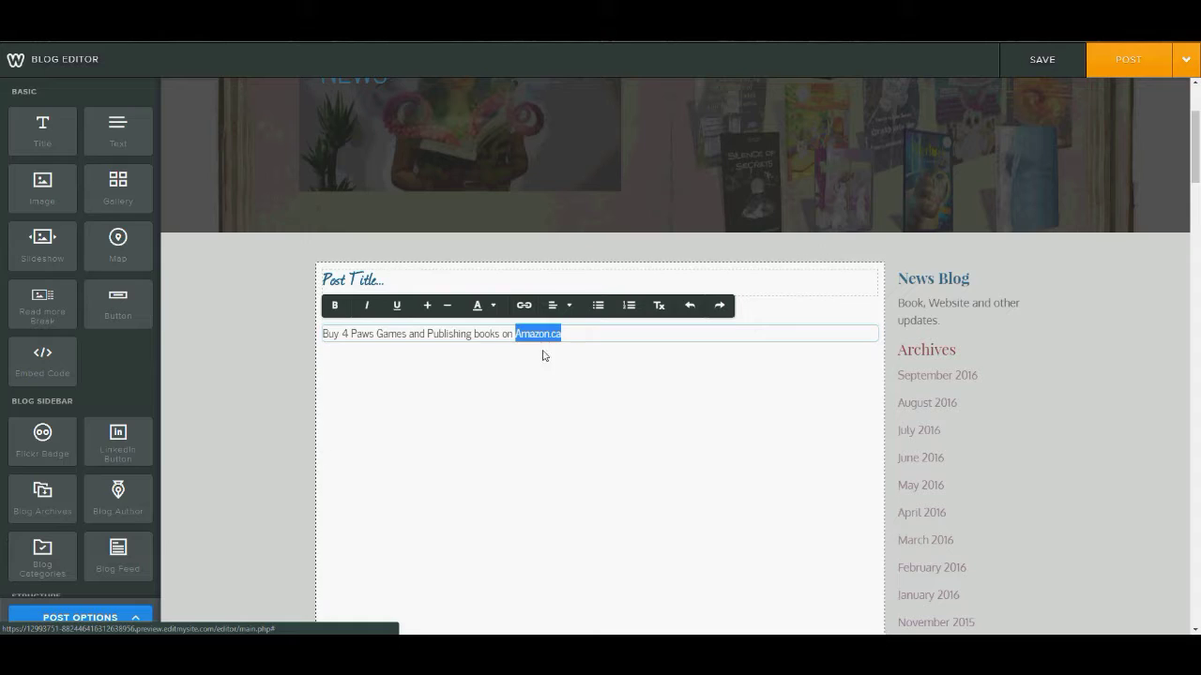
click(485, 414)
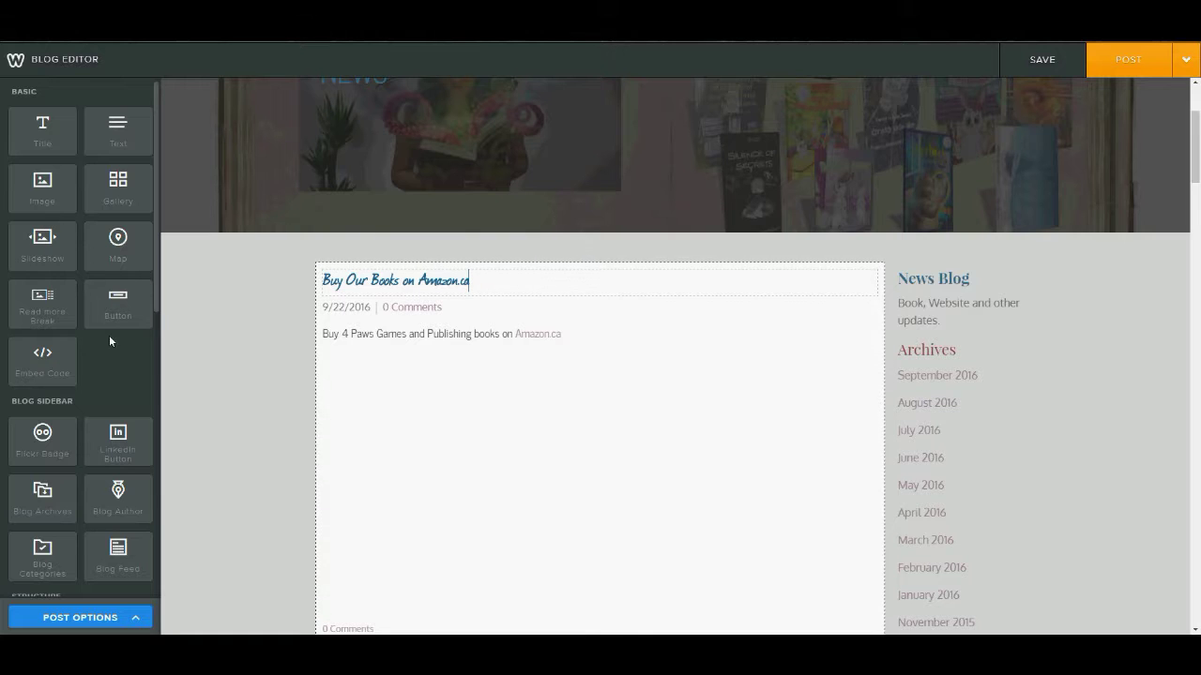
Step: Add an Embed Code element below the body sentence and copy the embed code of YouTube's "Remember Me Now, Part 1 Trailer"
drag(53, 370, 493, 415)
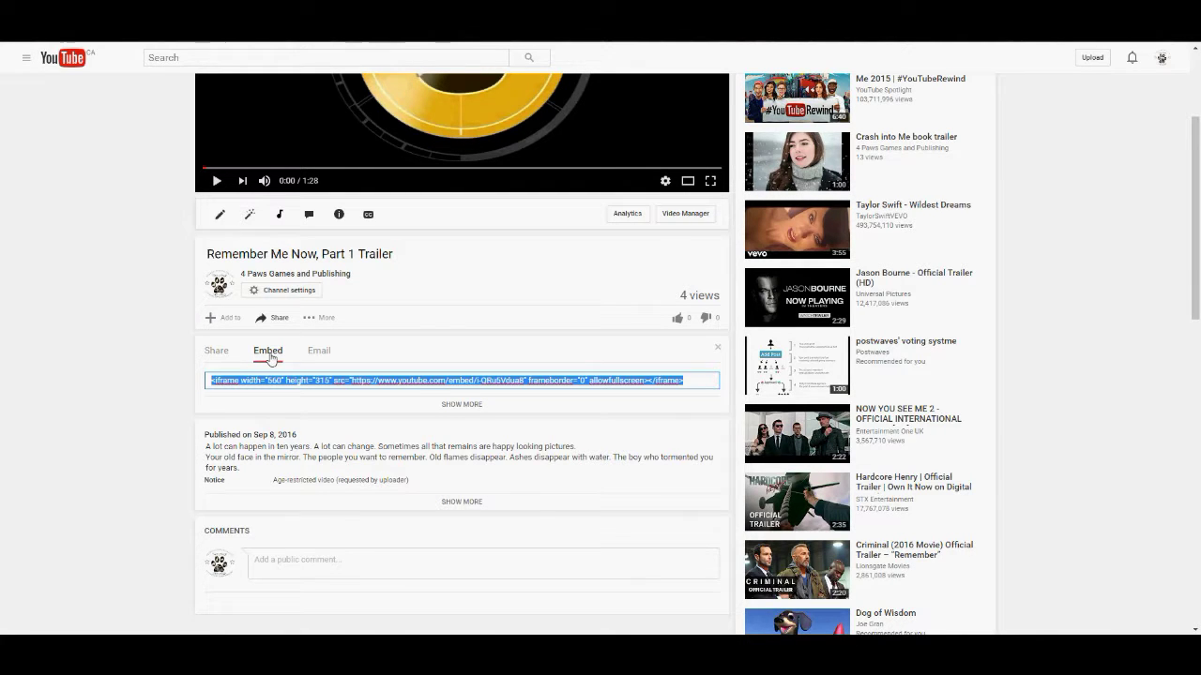
right_click(277, 388)
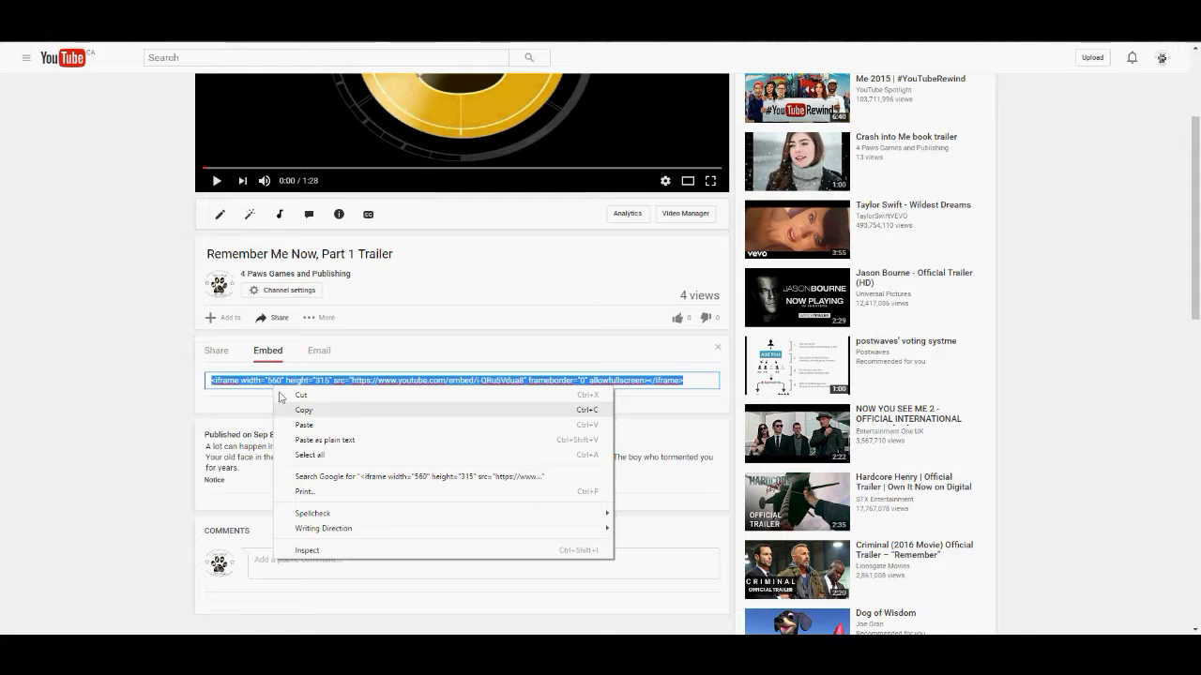
click(304, 411)
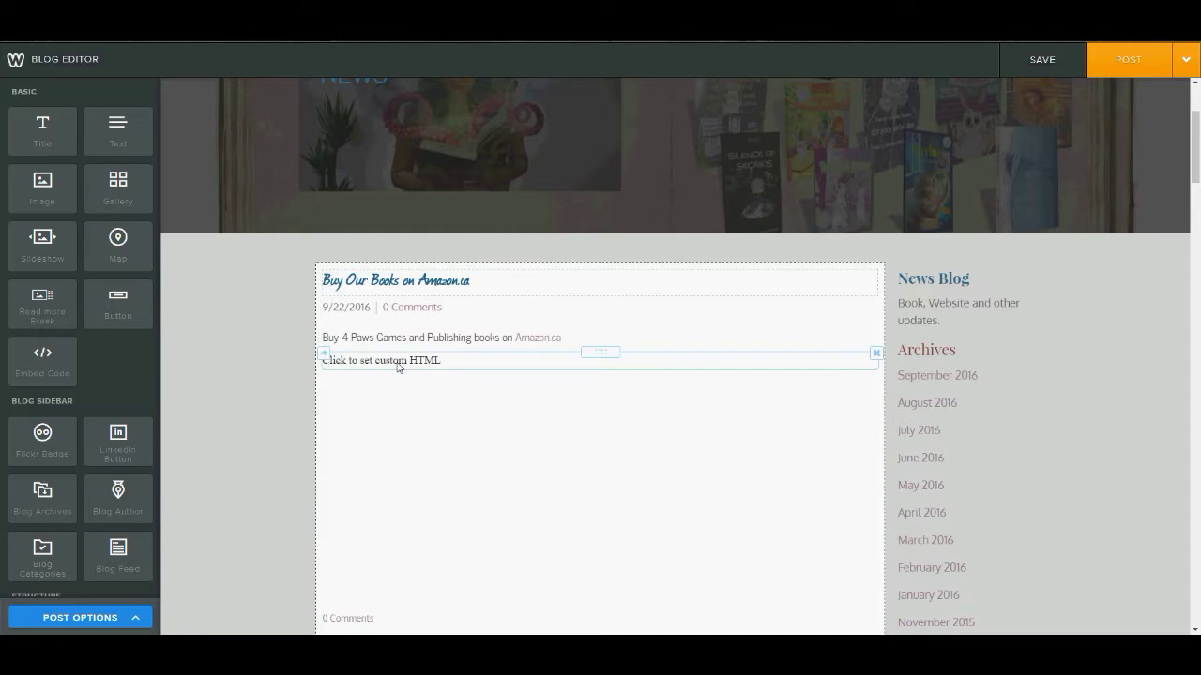
Step: Fill the custom HTML element with the copied YouTube iframe code and leave its editing mode
click(398, 361)
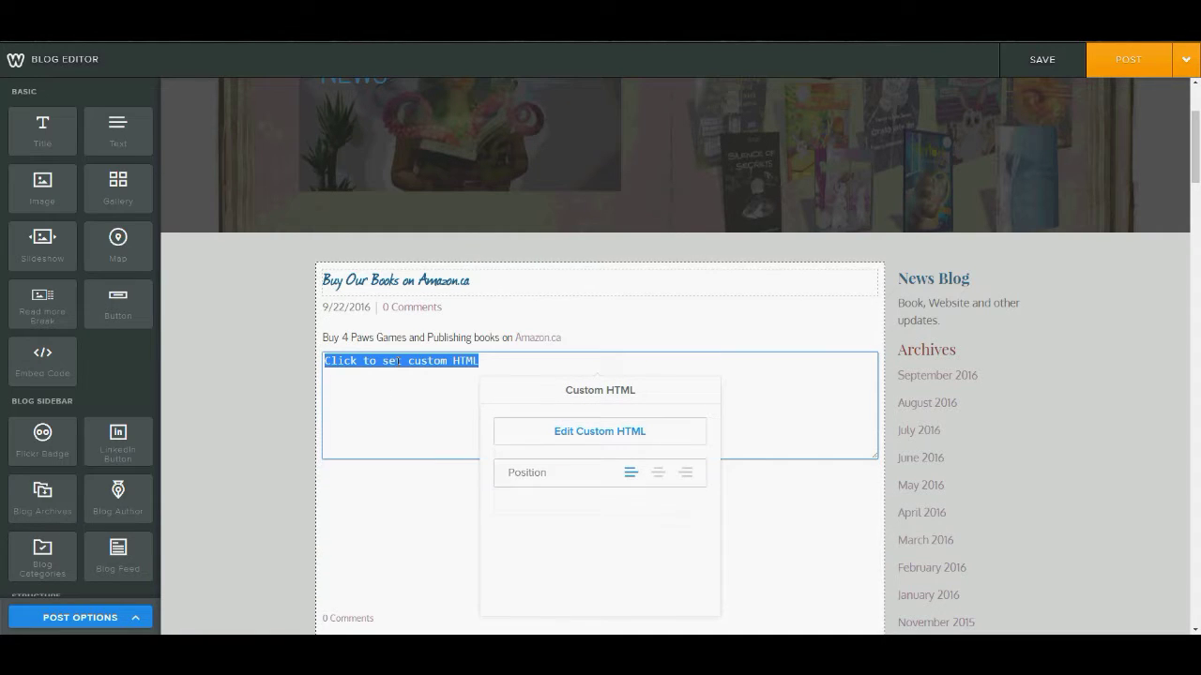
key(ctrl+v)
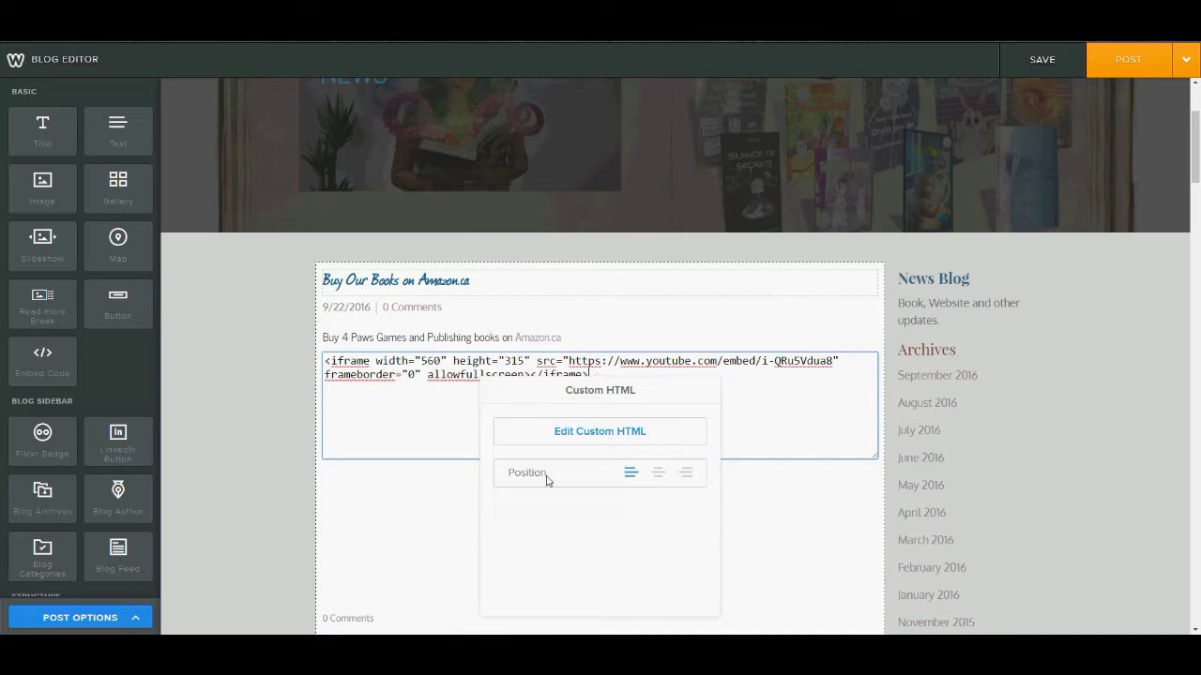
click(277, 496)
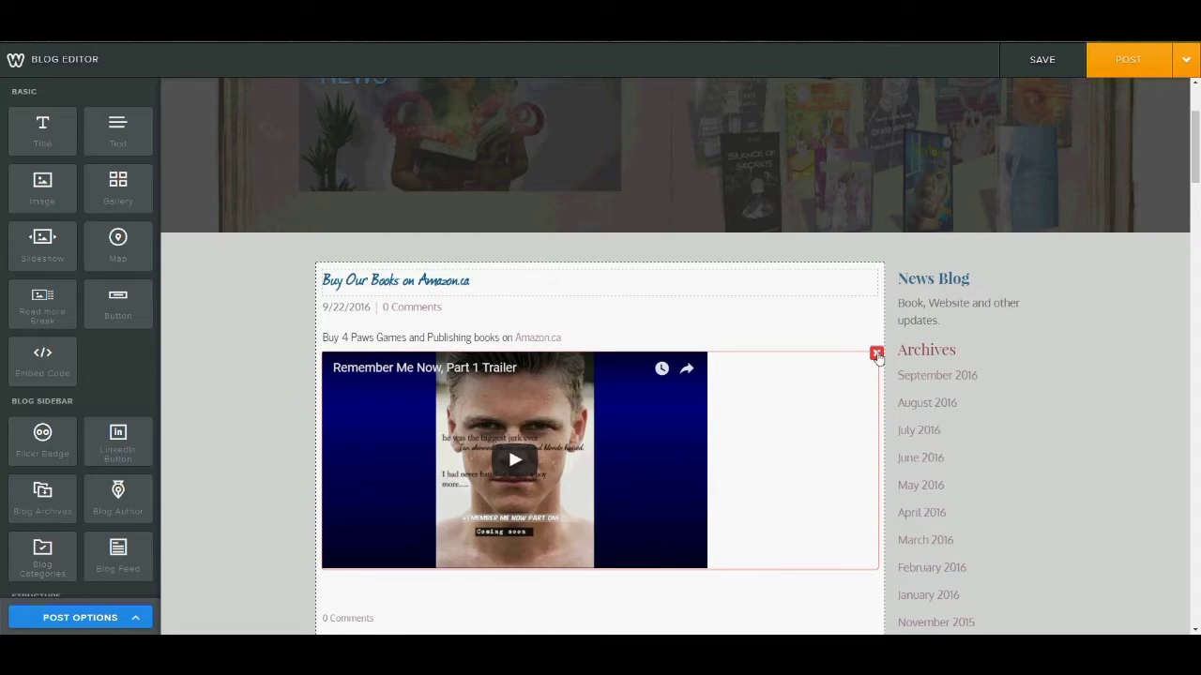
Step: Delete the embedded trailer video element from the post
click(876, 353)
click(848, 312)
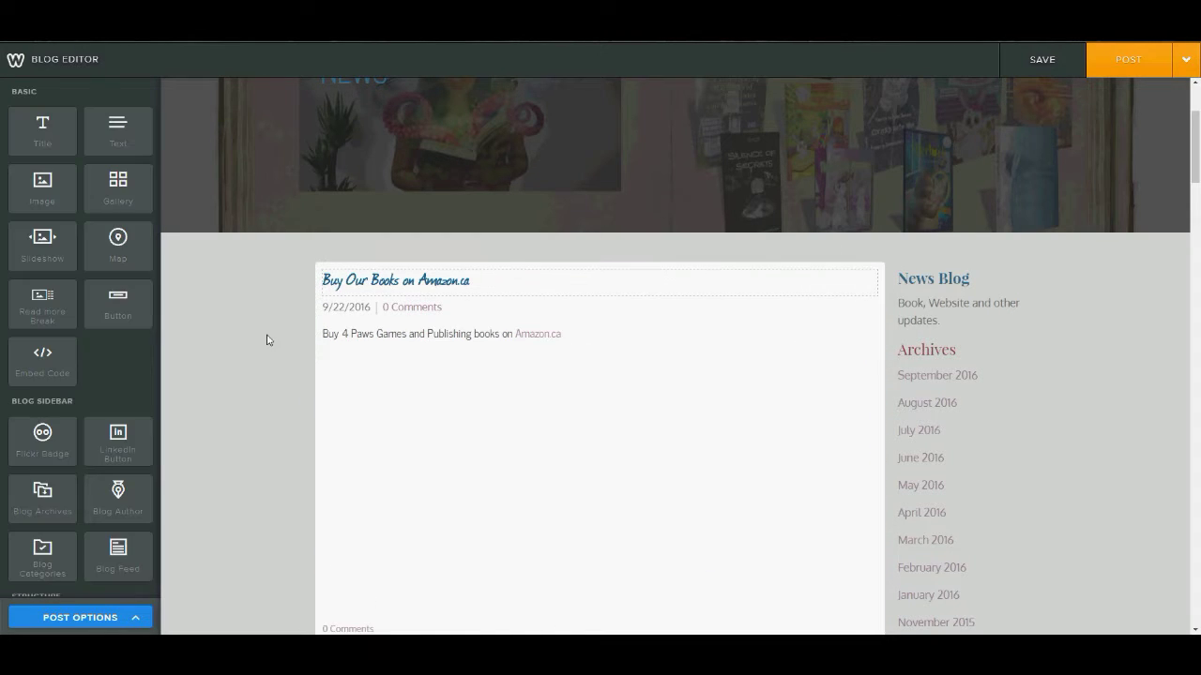
scroll(79, 331, down, 5)
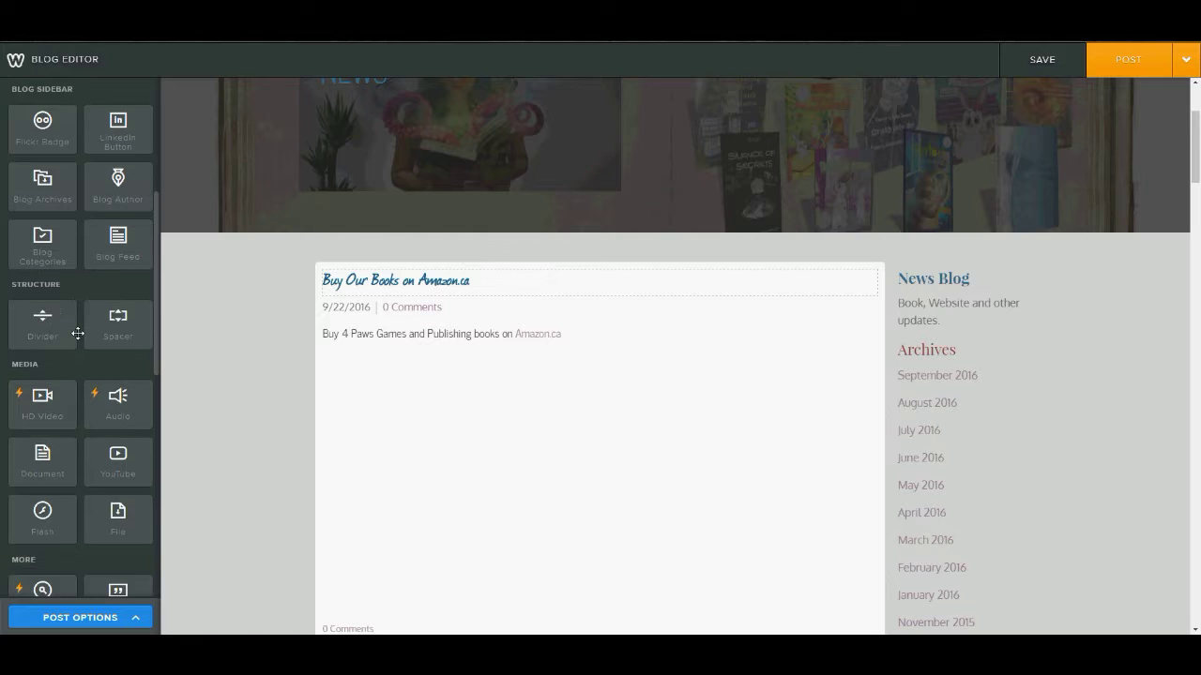
Step: Look through the structure and media elements available for the blog post
scroll(78, 333, up, 2)
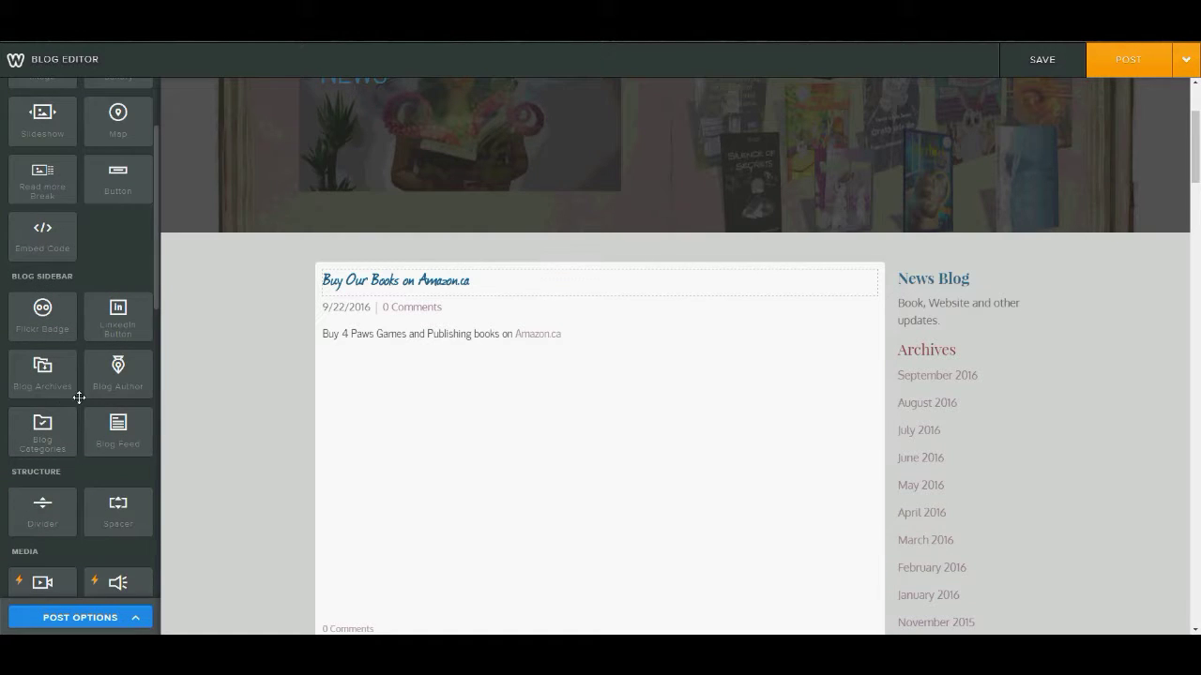
scroll(21, 348, down, 3)
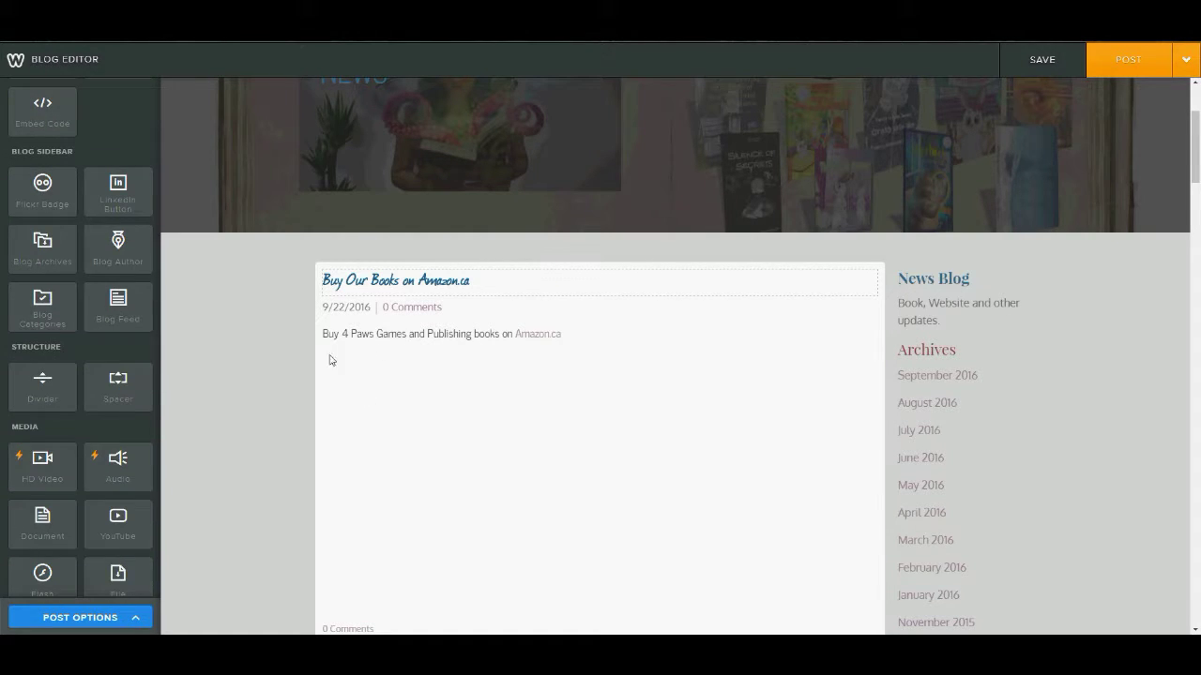
drag(40, 388, 126, 399)
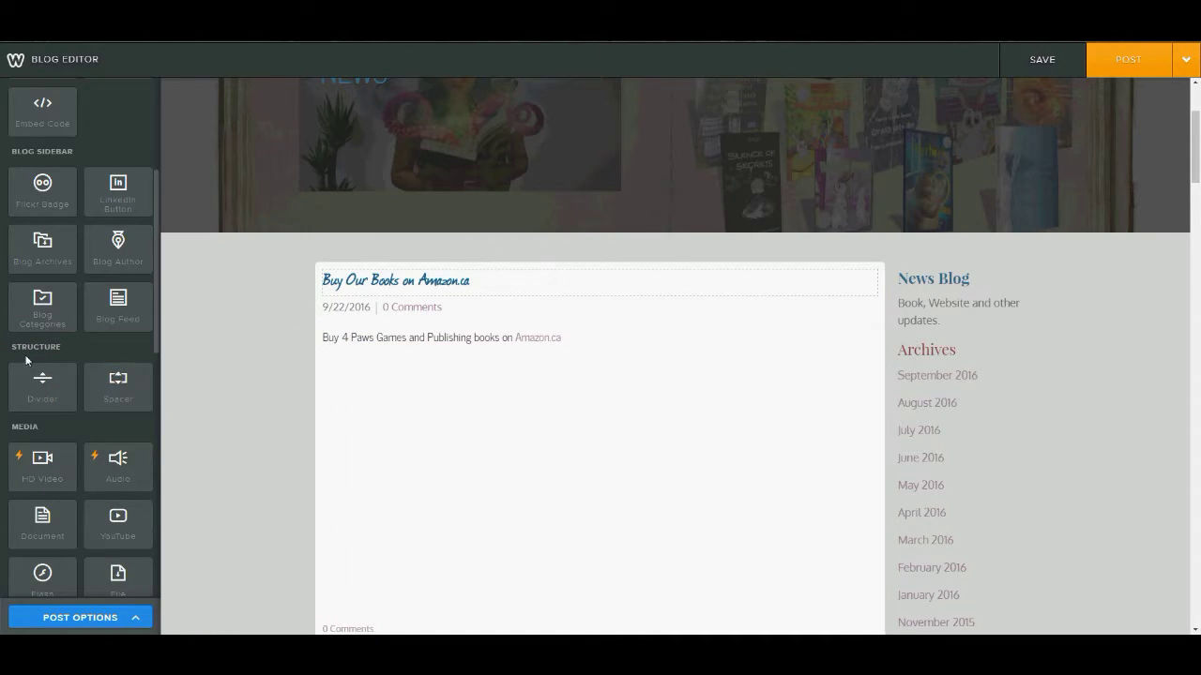
scroll(29, 357, down, 1)
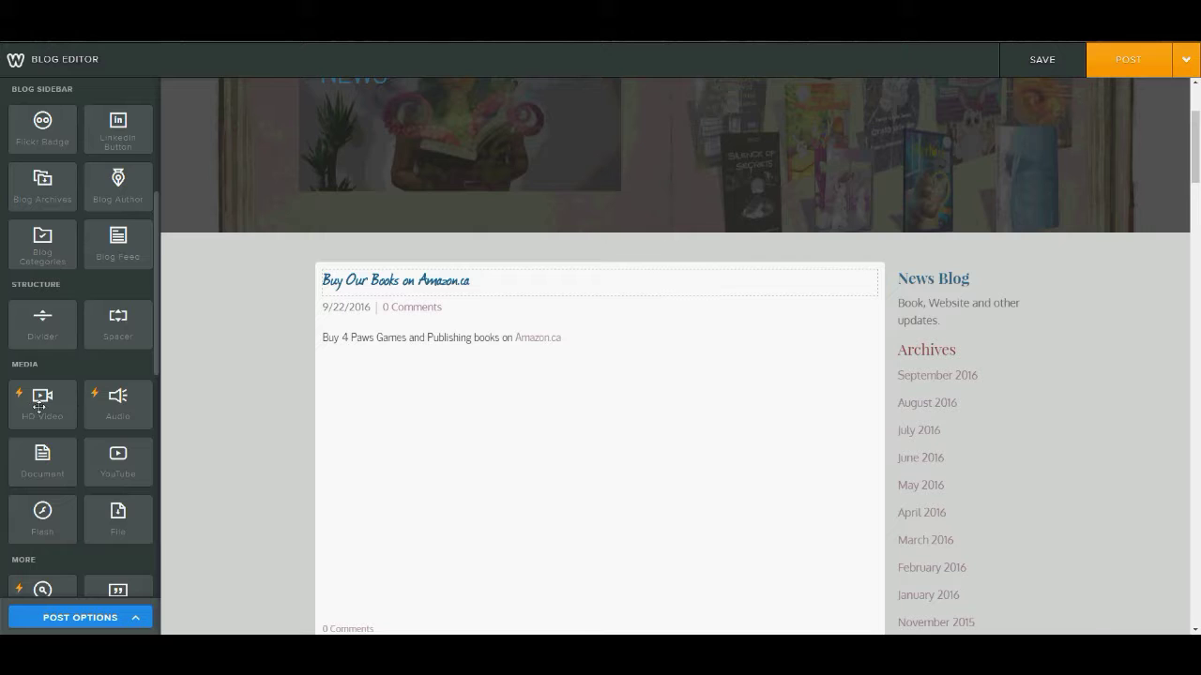
scroll(60, 324, down, 1)
scroll(60, 324, down, 3)
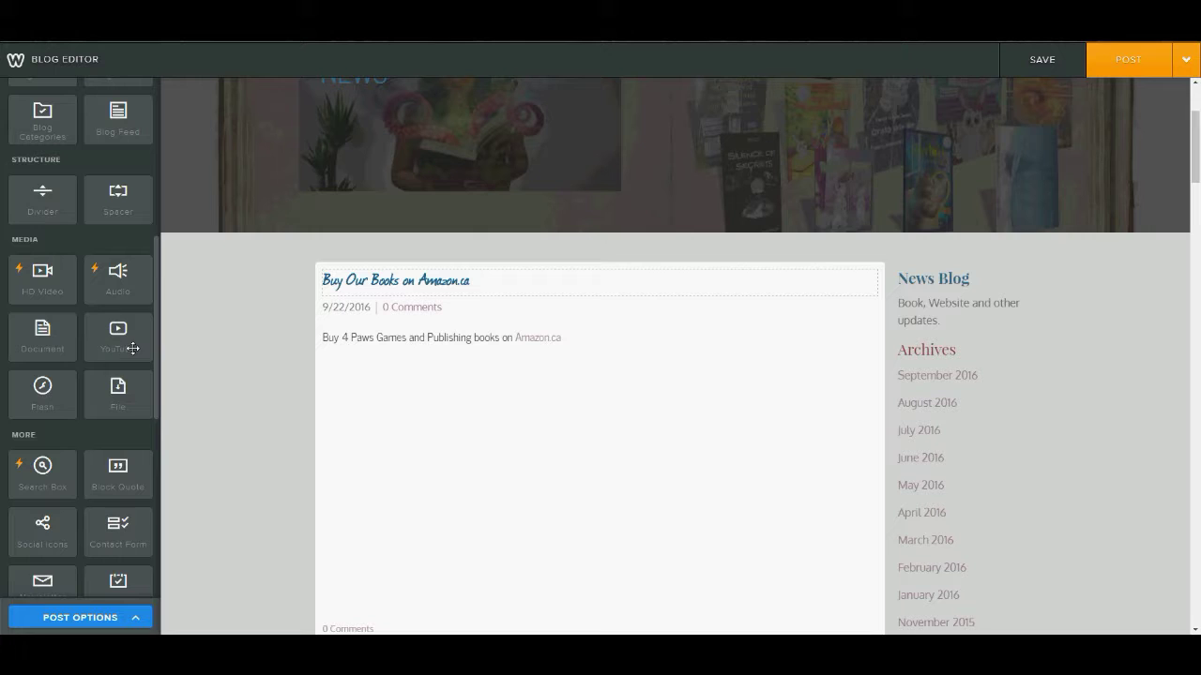
scroll(133, 342, down, 4)
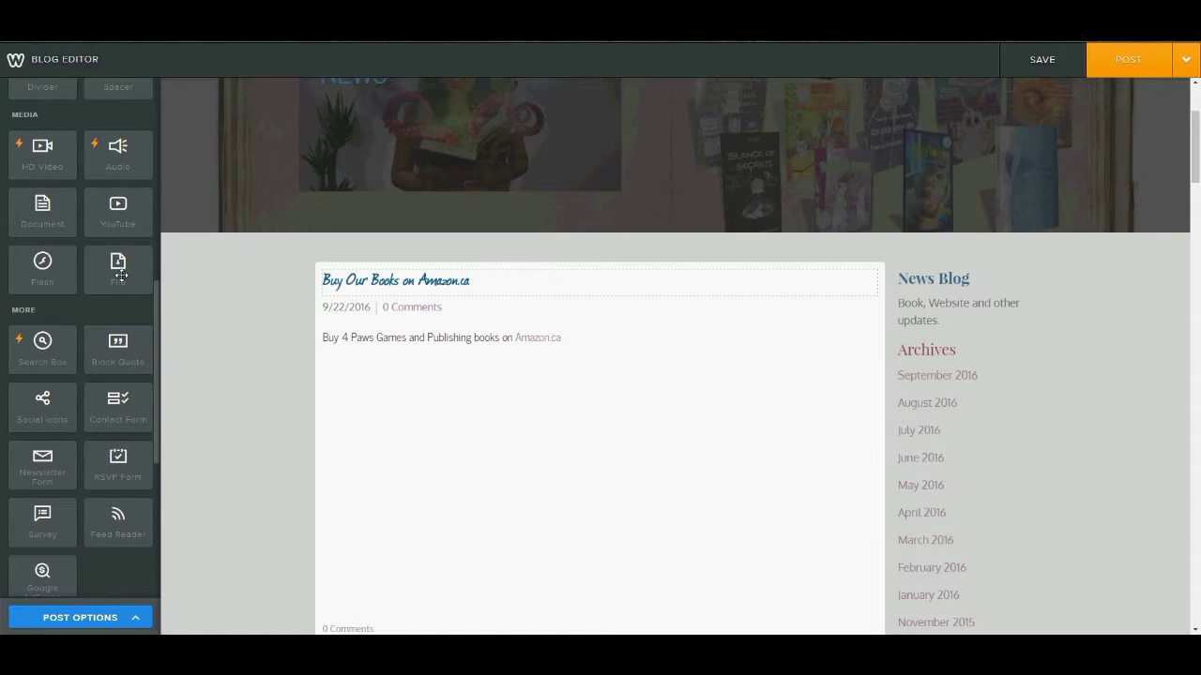
Step: Place a Flash element below the body sentence and delete it from the post
drag(35, 273, 485, 407)
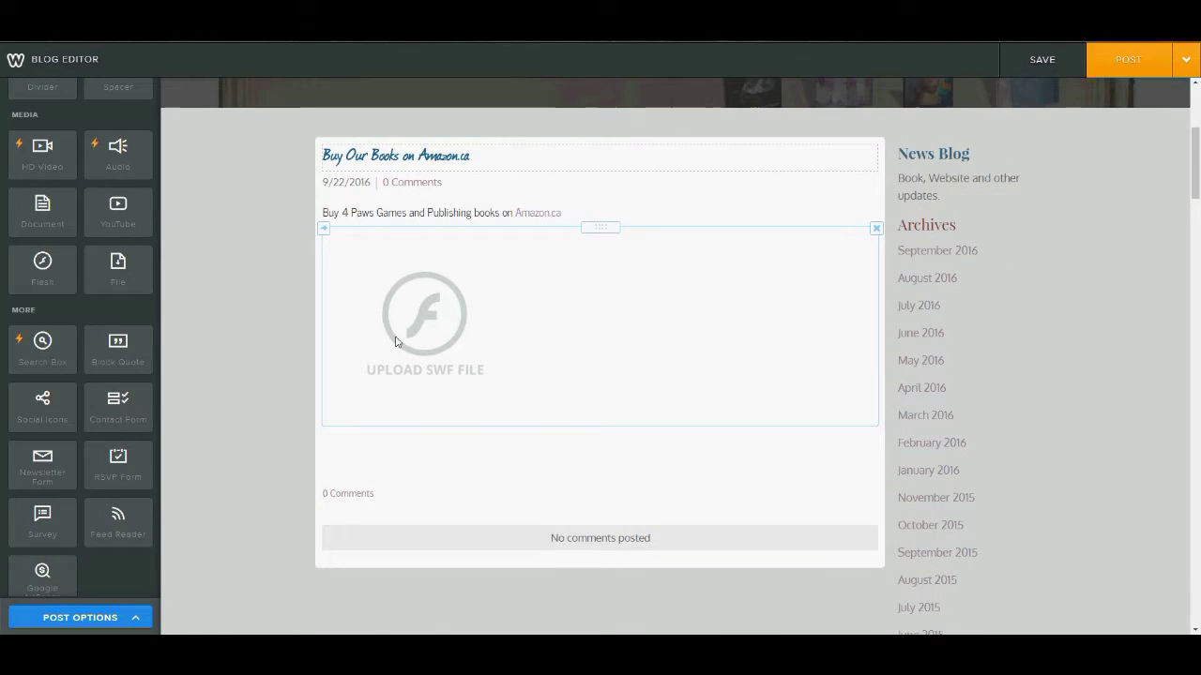
click(876, 228)
click(847, 192)
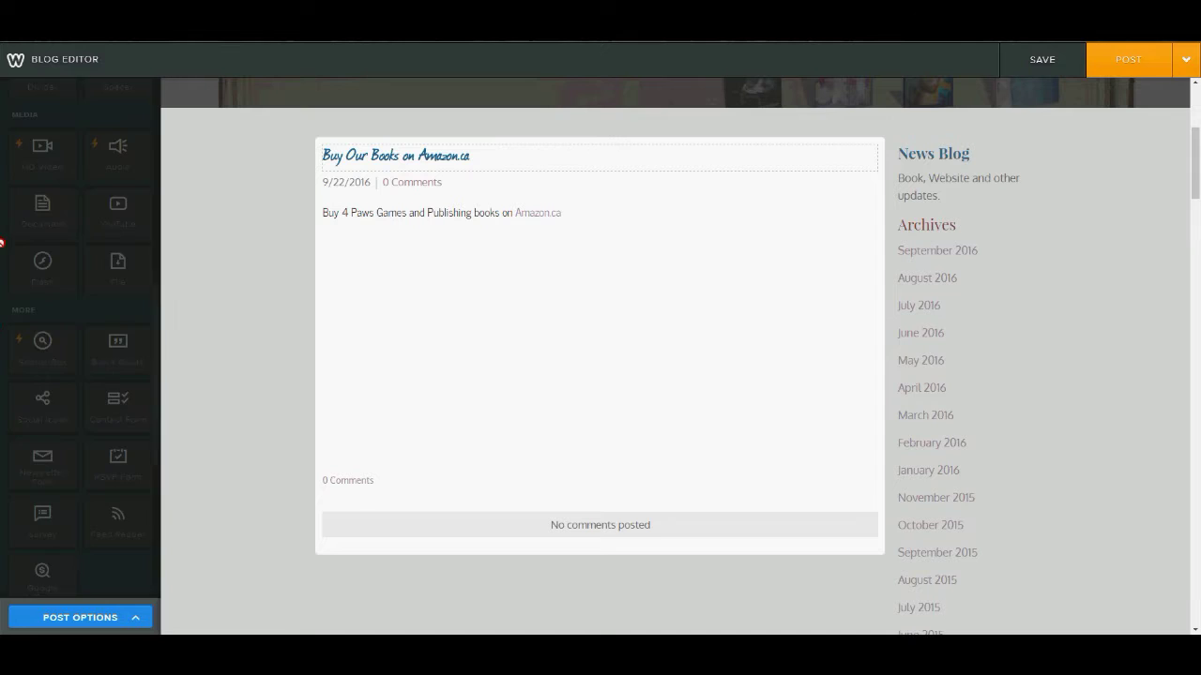
Step: Browse the remaining page elements, including social icons, forms, survey and feed reader
scroll(10, 382, down, 5)
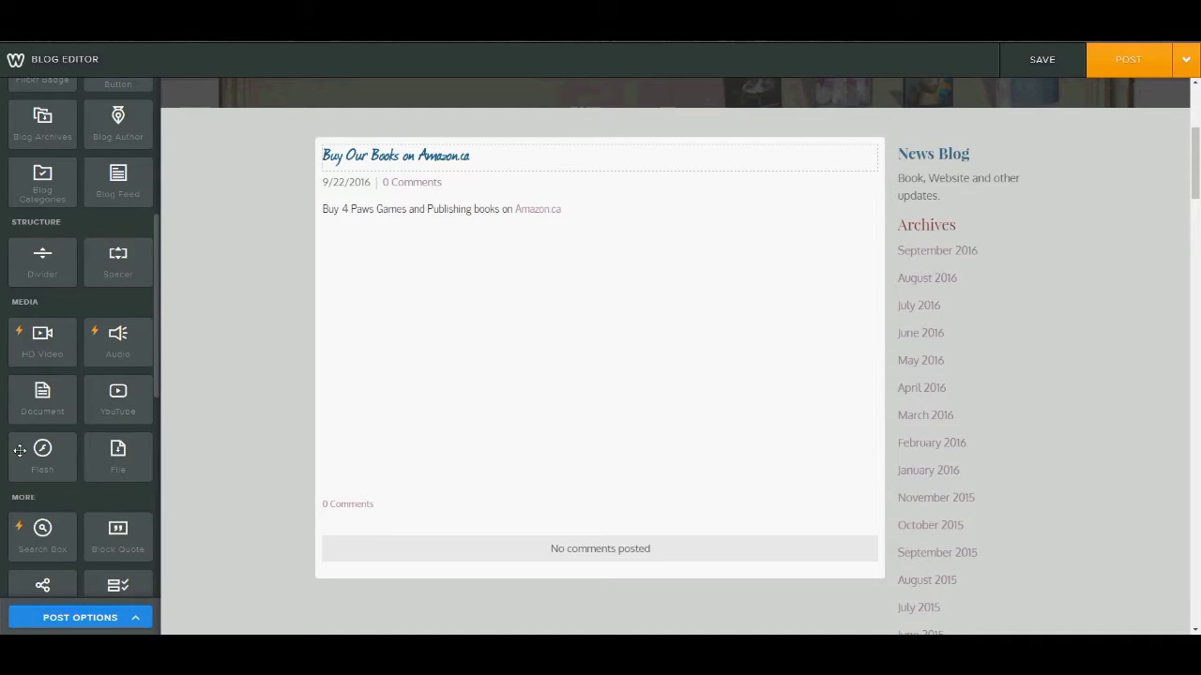
scroll(43, 442, down, 2)
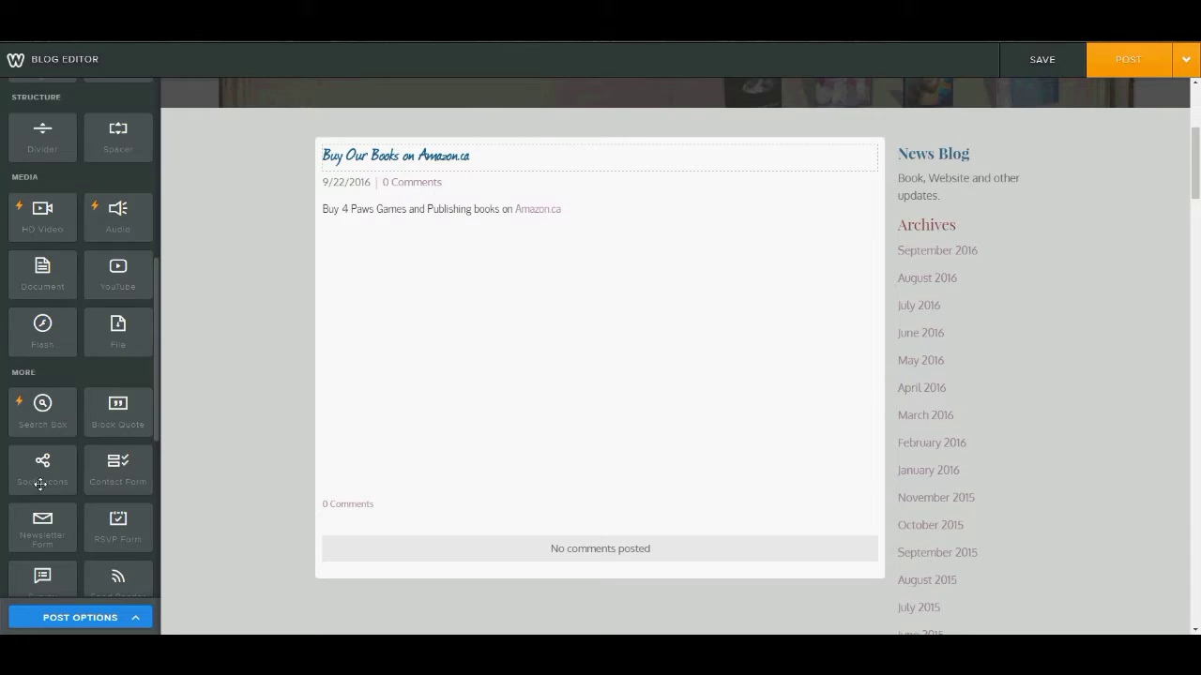
mouse_move(40, 477)
mouse_down()
mouse_move(525, 276)
mouse_move(29, 478)
mouse_move(29, 468)
mouse_up()
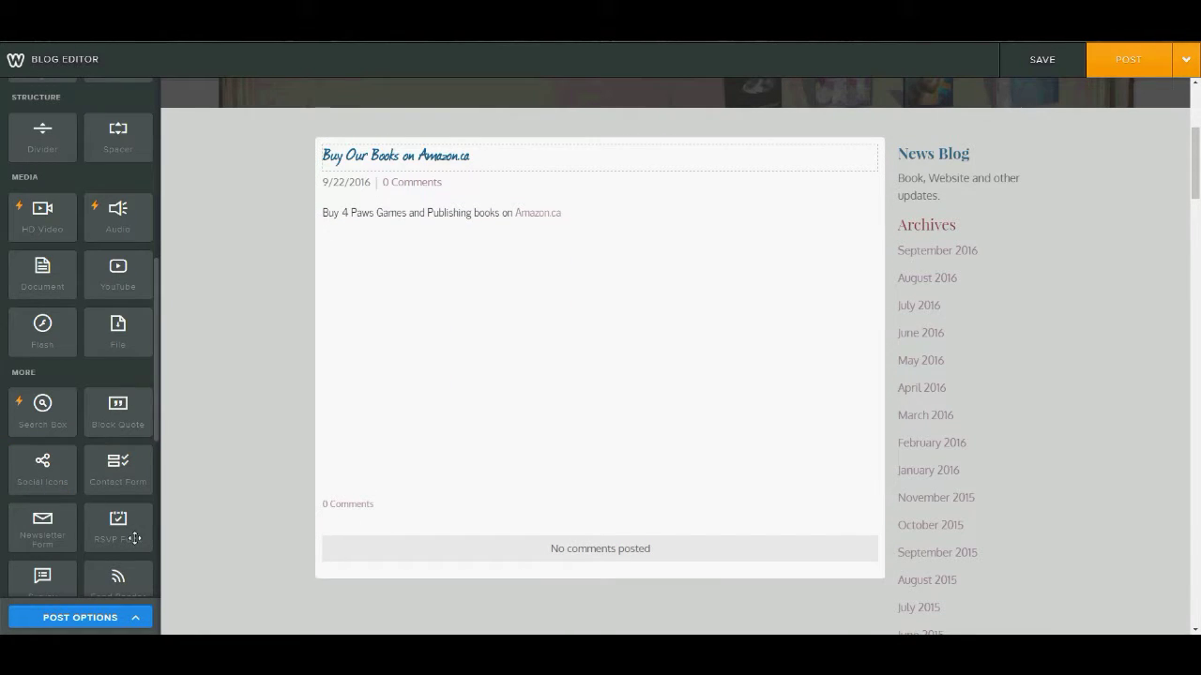
scroll(13, 506, down, 2)
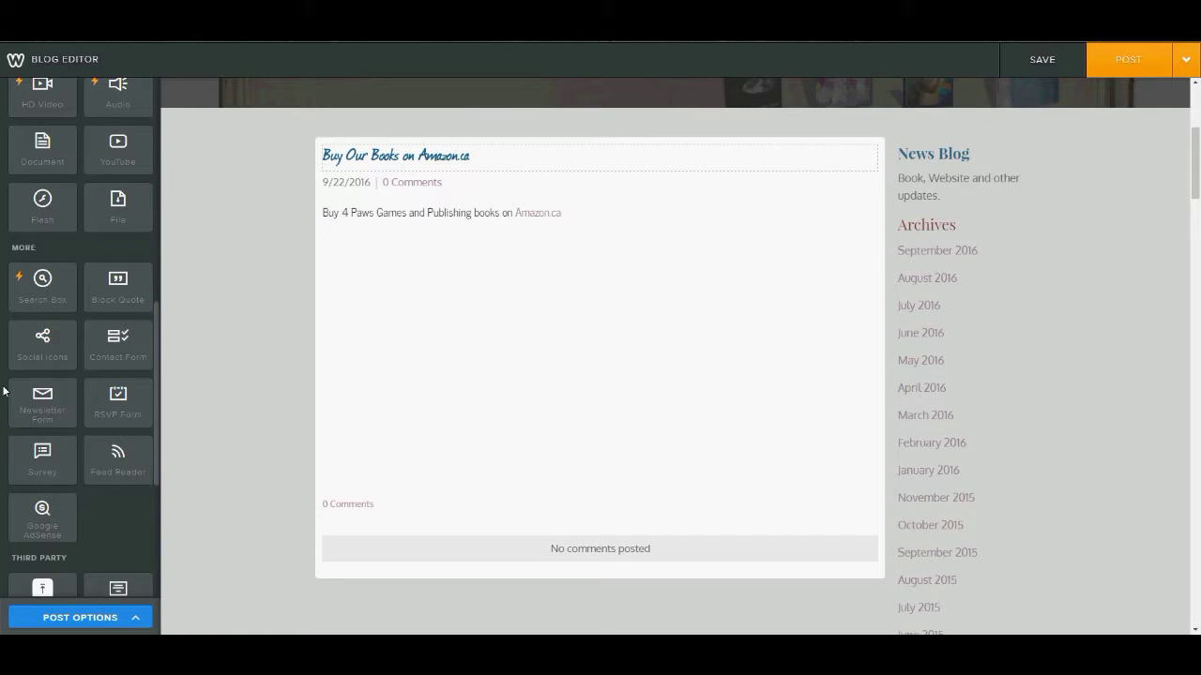
scroll(11, 391, up, 10)
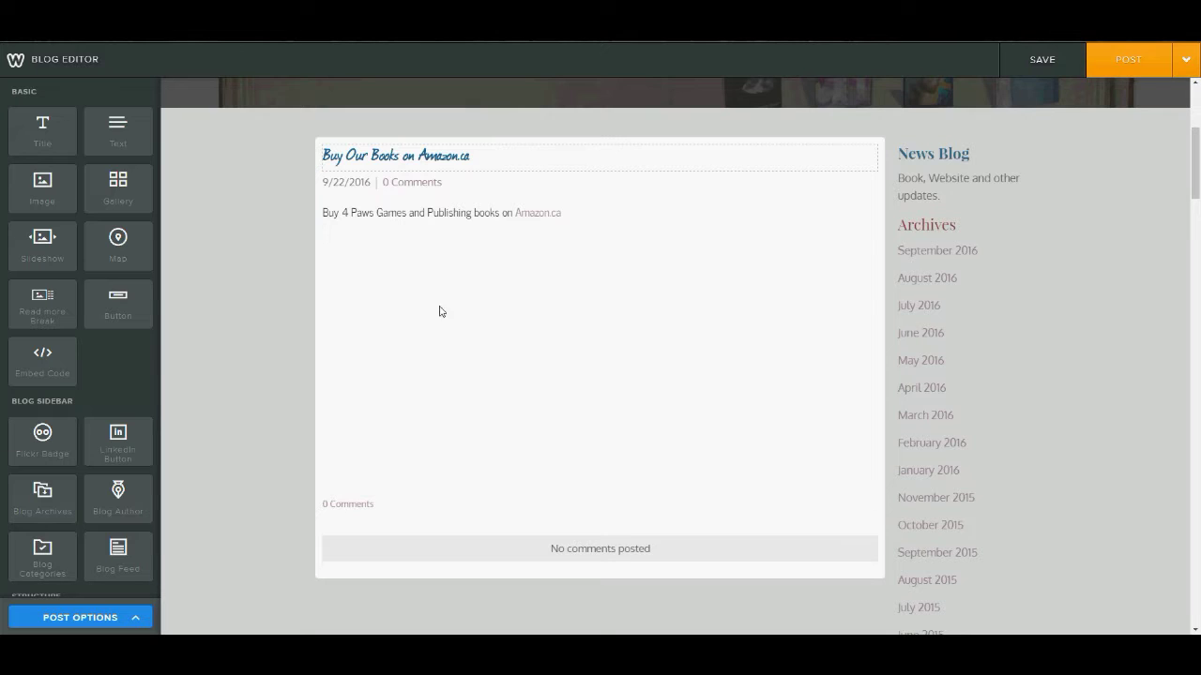
Step: Copy the post title "Buy Our Books on Amazon.ca" into the SEO Post Title in the advanced post options
click(52, 624)
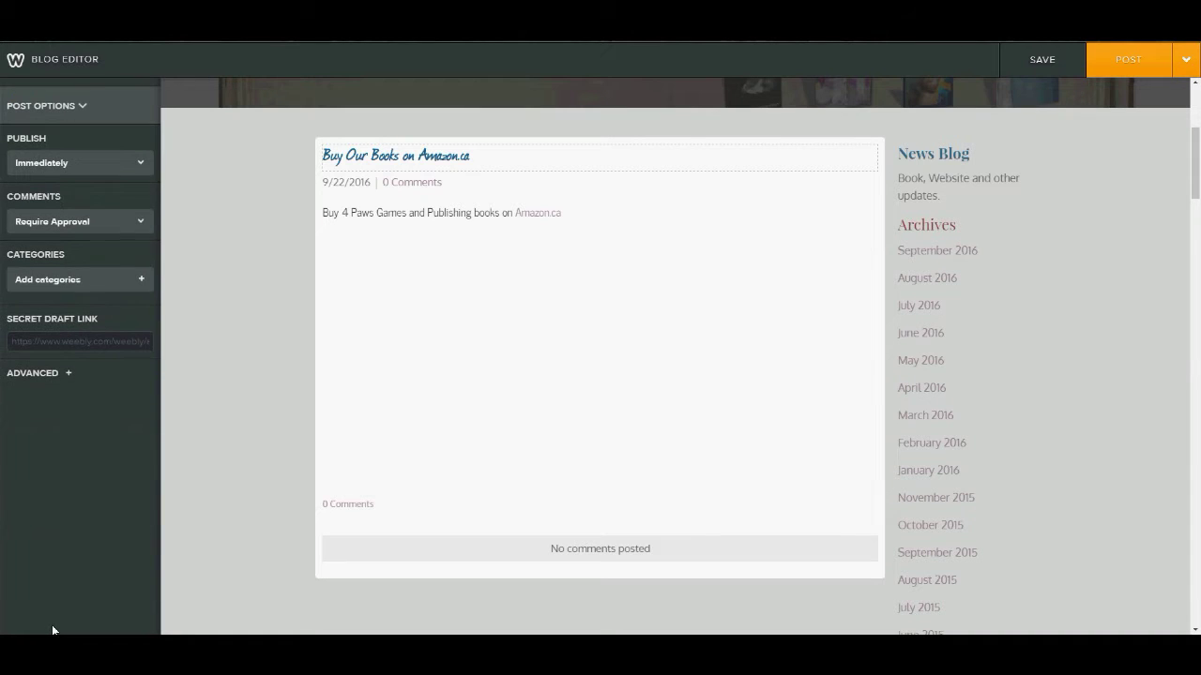
click(37, 375)
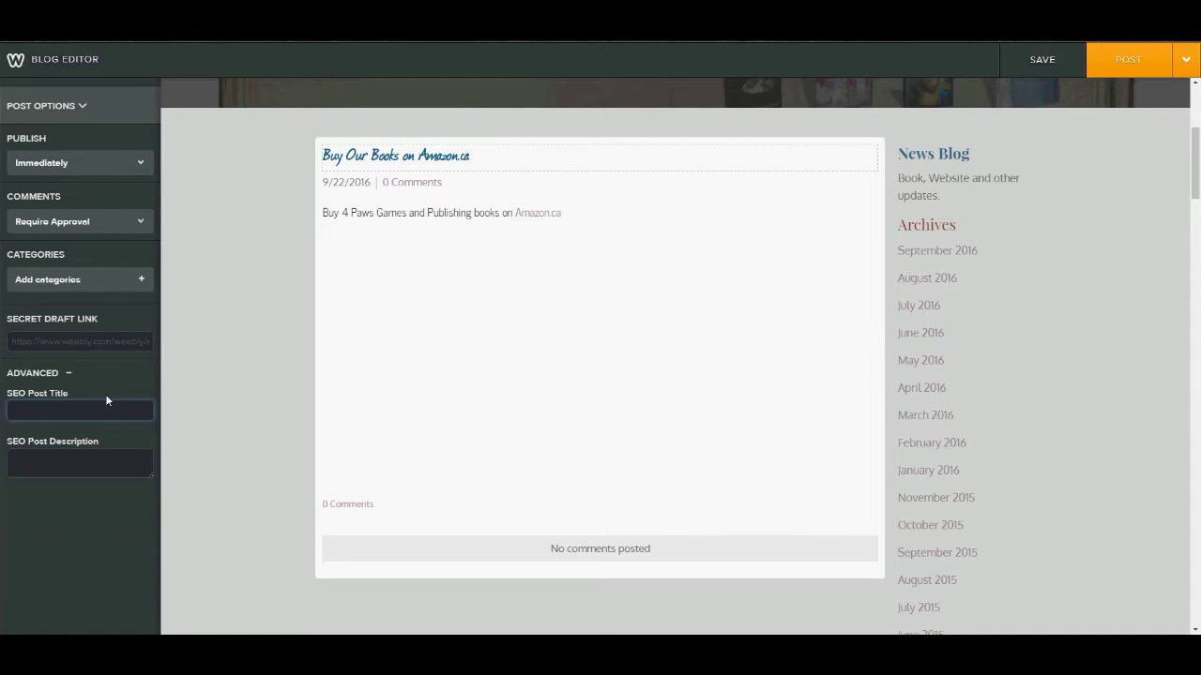
drag(520, 149, 320, 154)
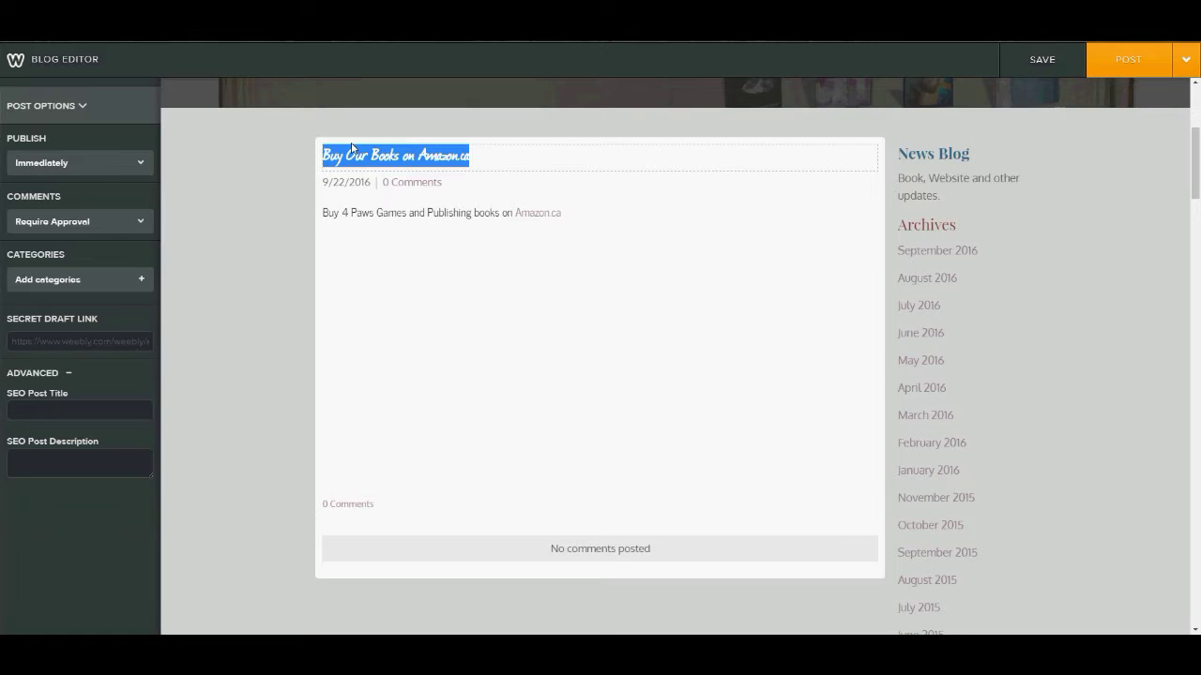
right_click(355, 156)
click(383, 259)
right_click(103, 413)
click(135, 490)
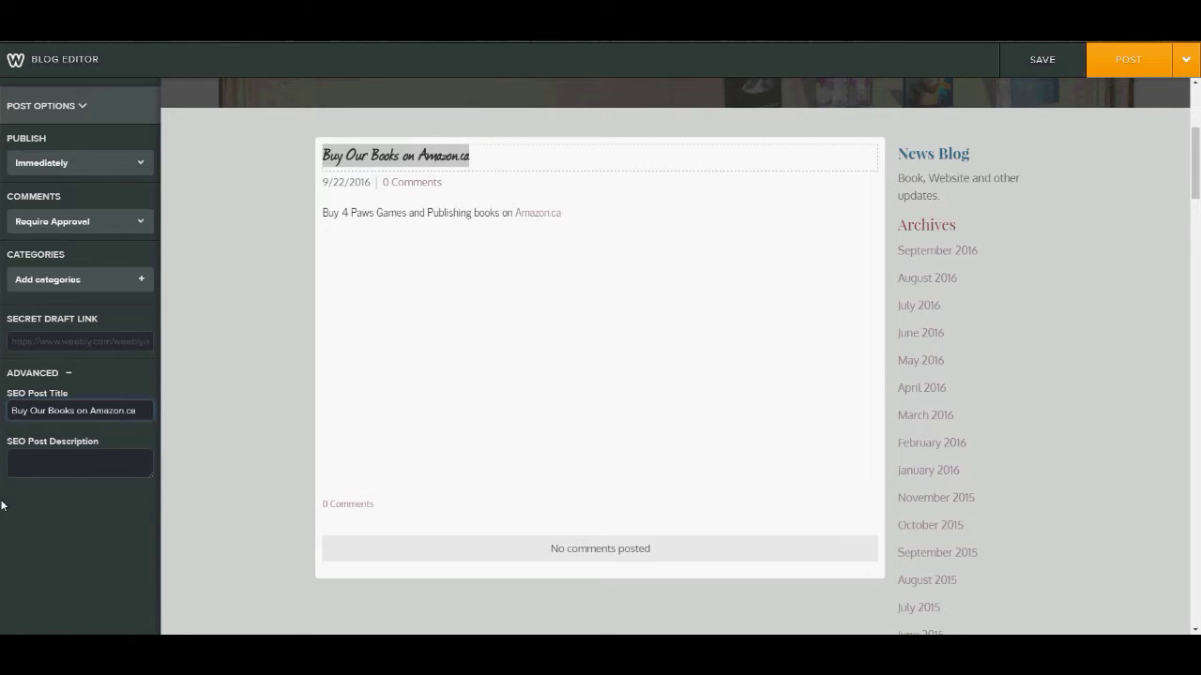
Step: Examine the SEO Post Description field and the available comment settings
click(59, 461)
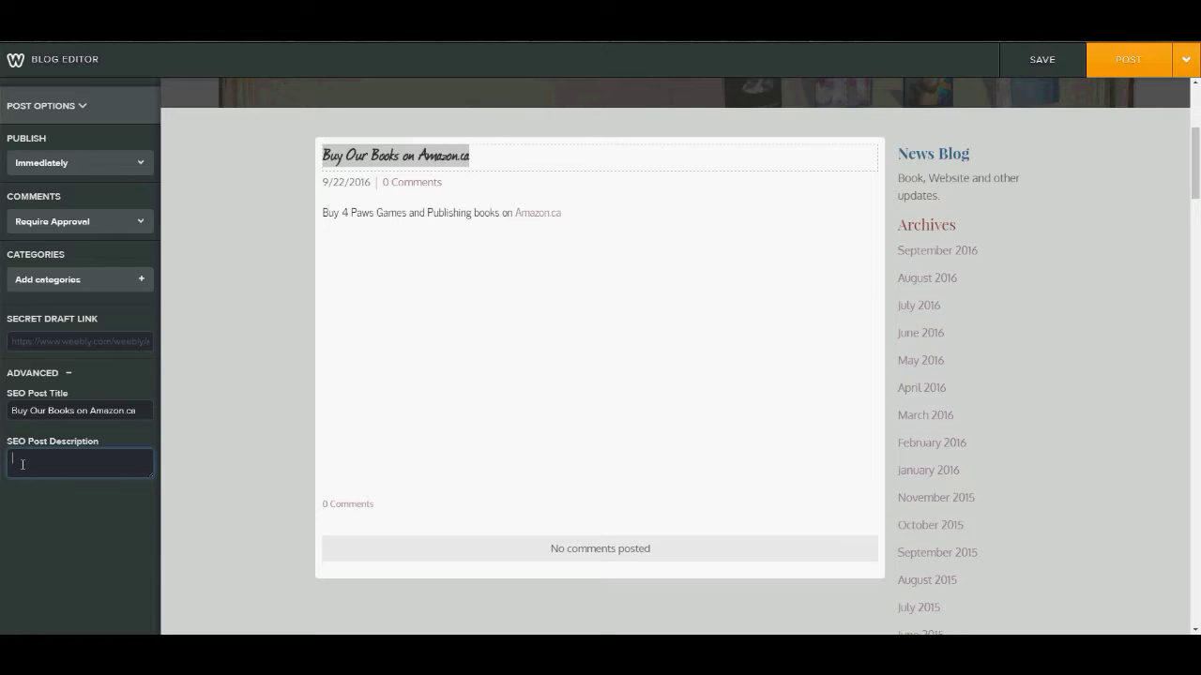
click(54, 523)
click(85, 222)
click(85, 223)
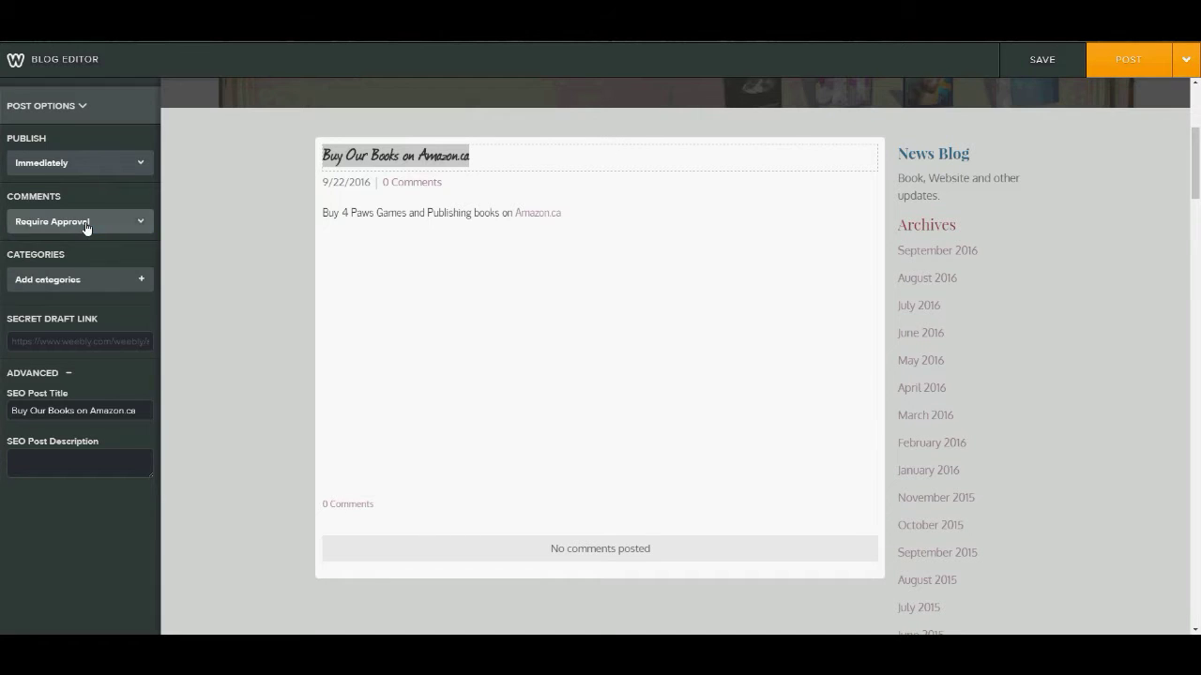
Step: Assign the existing categories "amazon" and "book" to the post
click(110, 287)
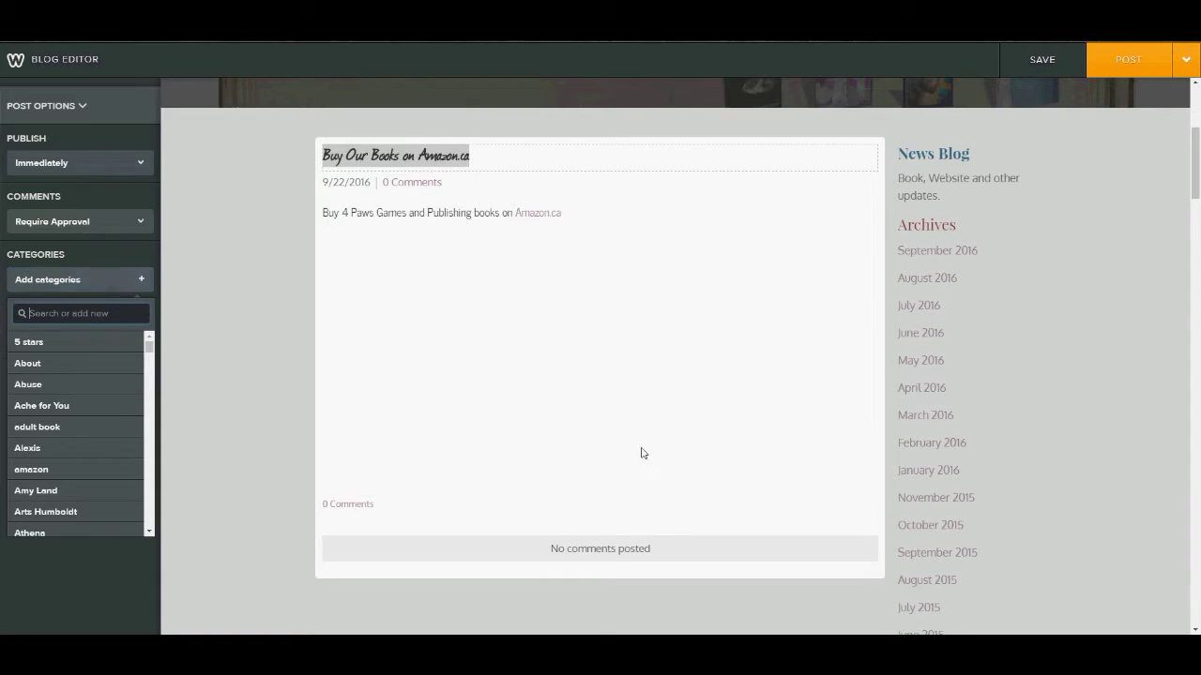
scroll(643, 453, down, 6)
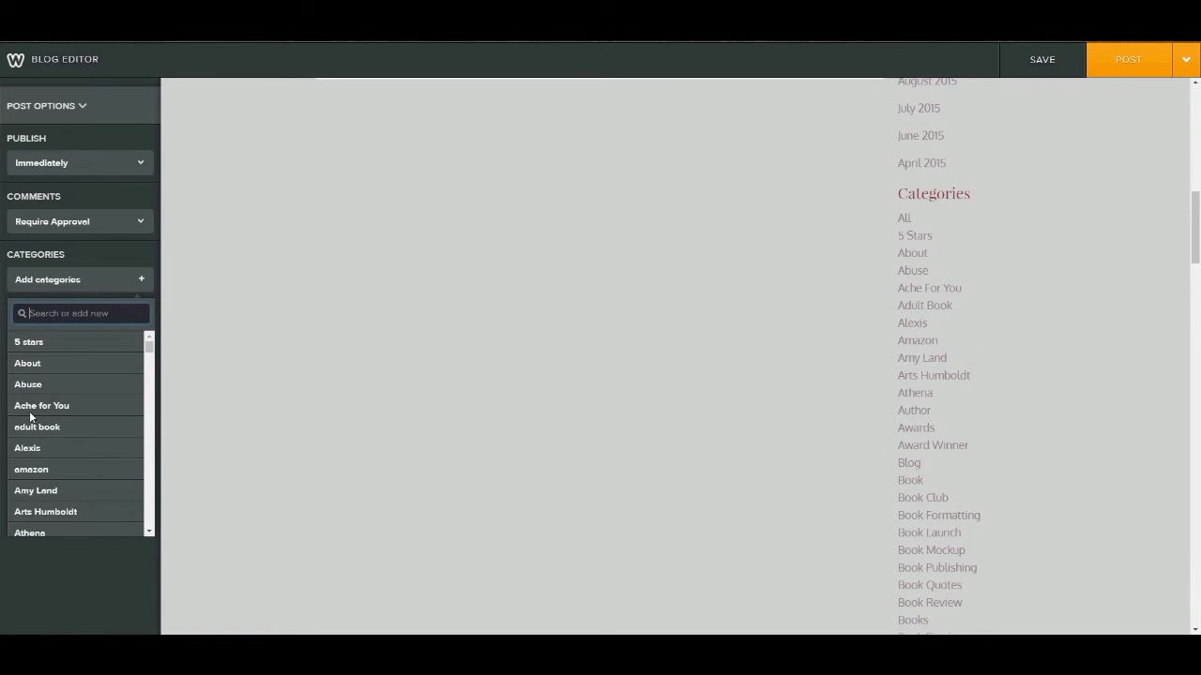
click(32, 470)
scroll(335, 346, up, 6)
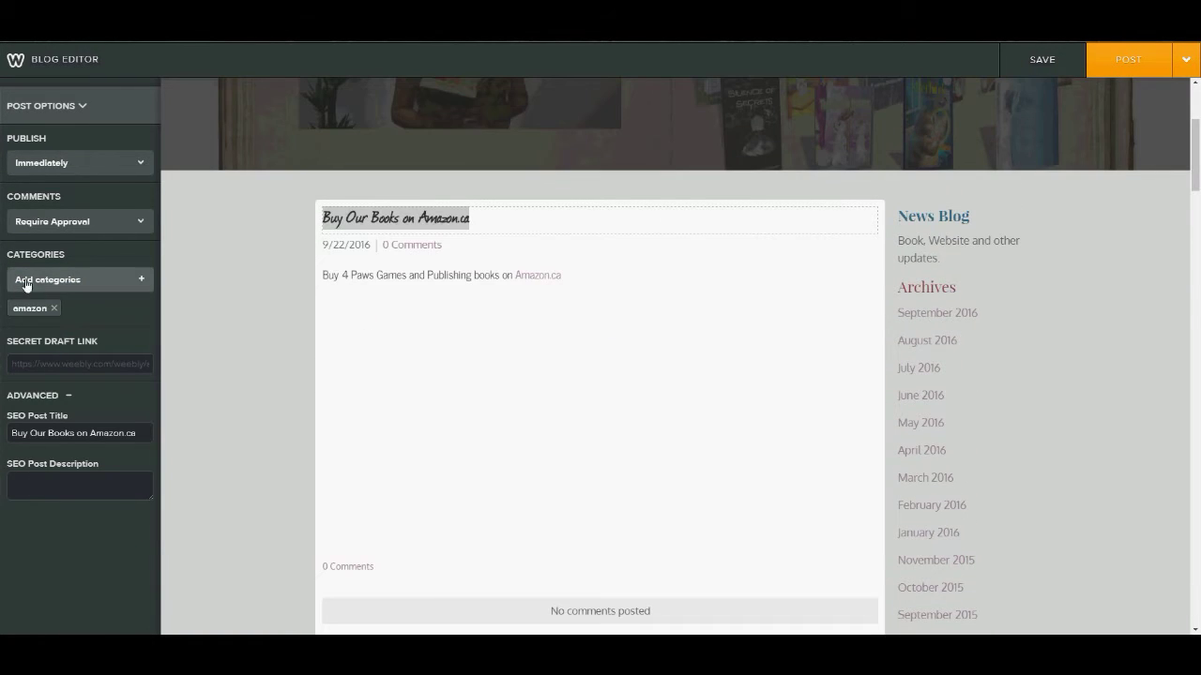
click(56, 279)
scroll(70, 411, down, 2)
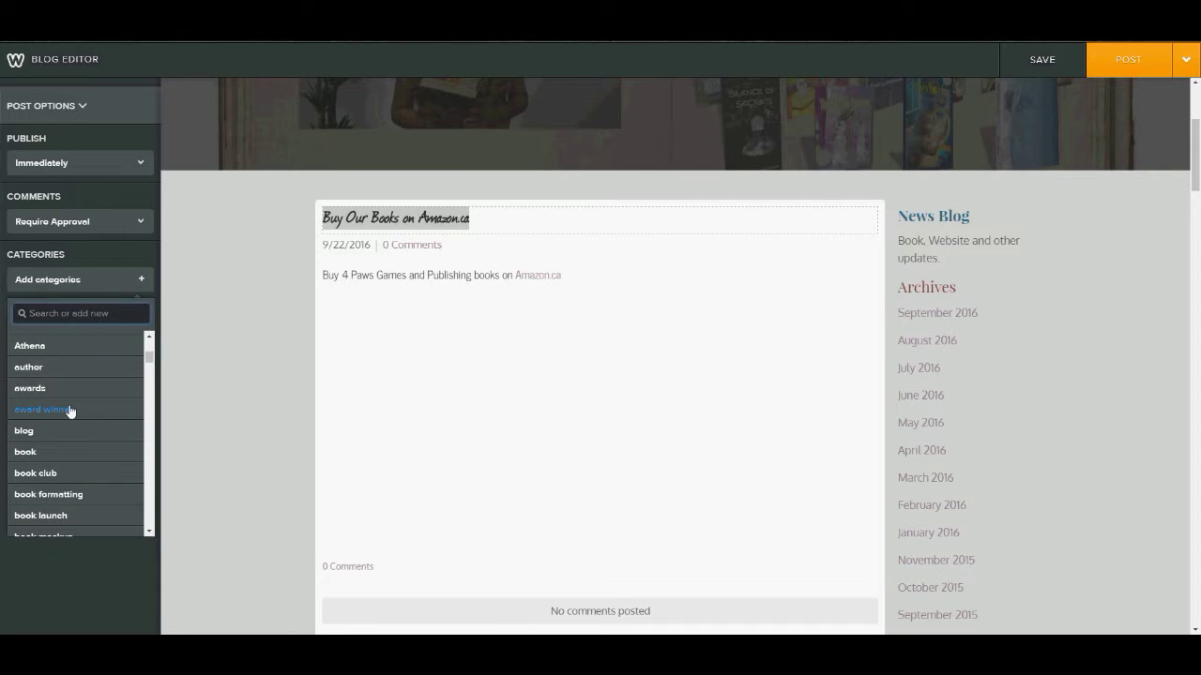
click(35, 453)
Step: Create a new category "Canada" and assign it to the post
click(92, 306)
scroll(101, 382, down, 6)
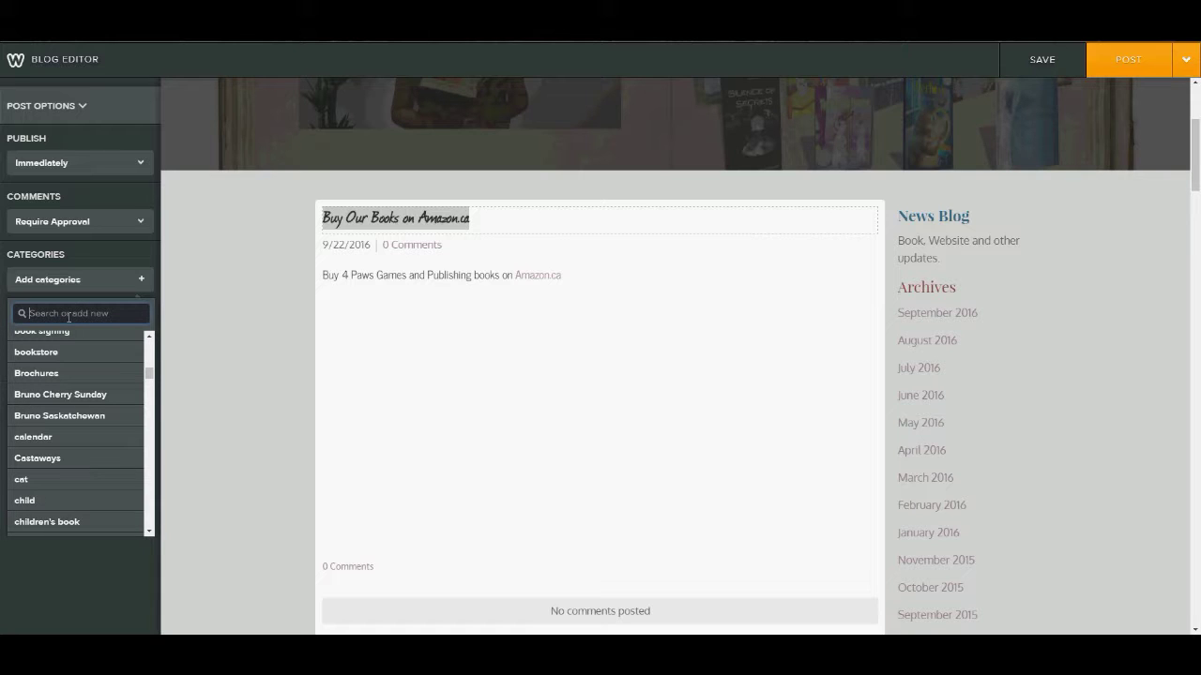
text(Canada)
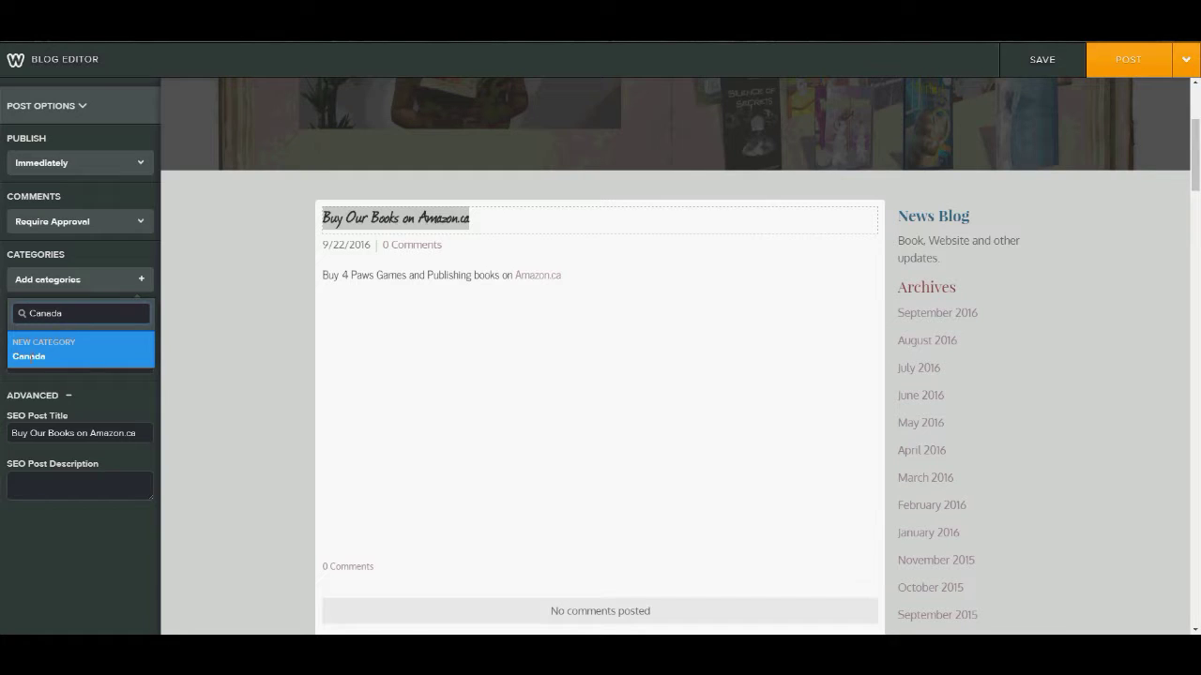
key(Return)
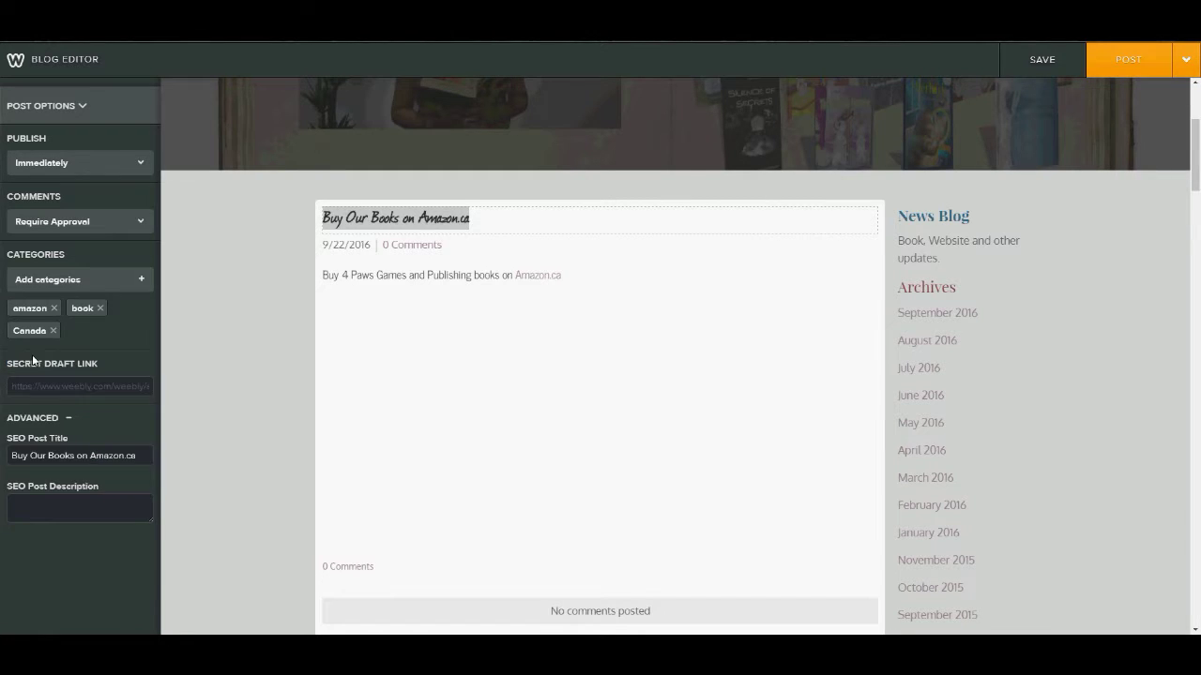
Step: Search the post categories for "bookstore", clear the search and close the post options
click(112, 282)
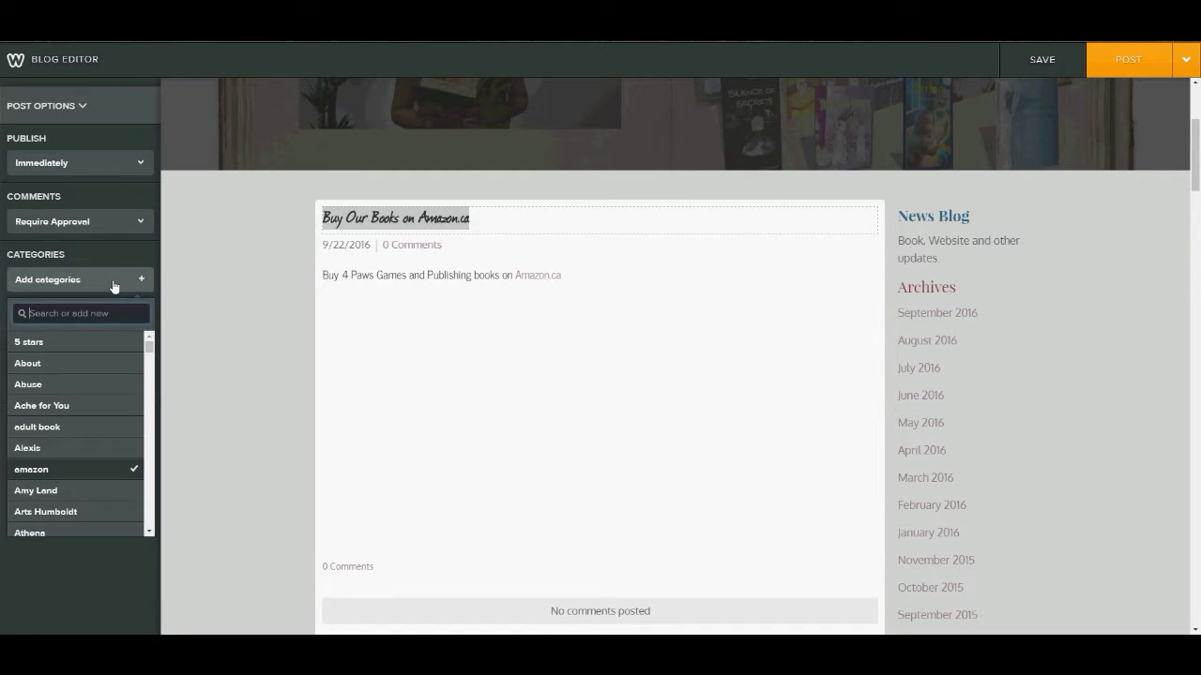
text(boo)
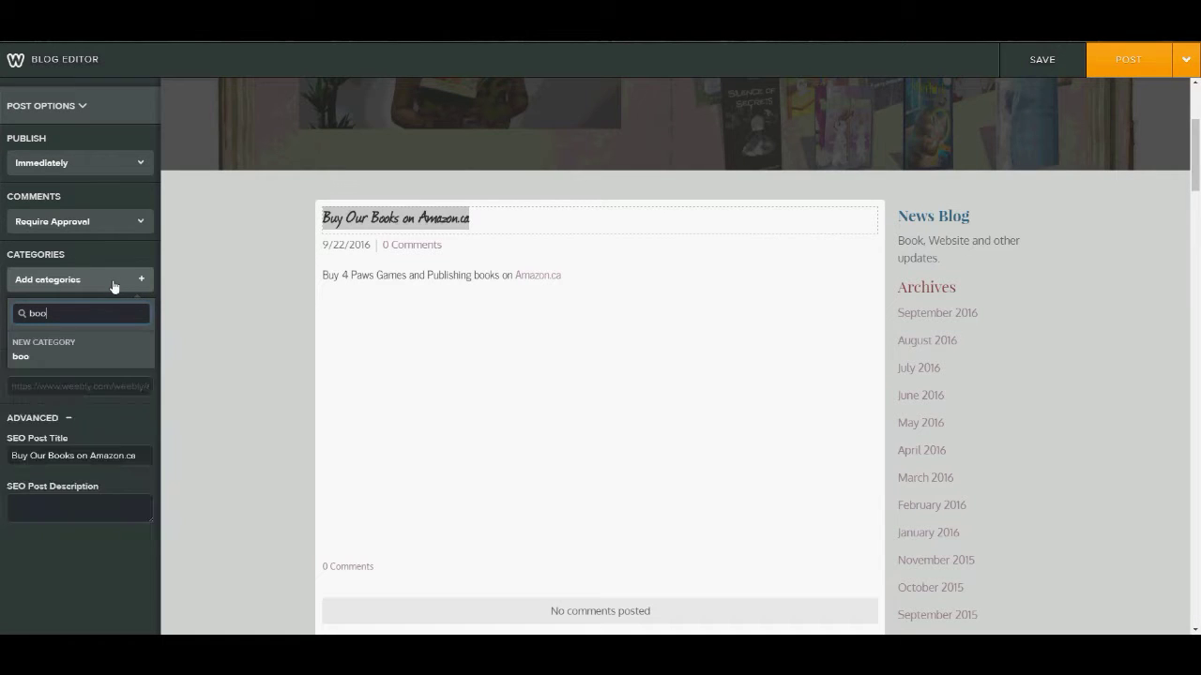
text(kstore)
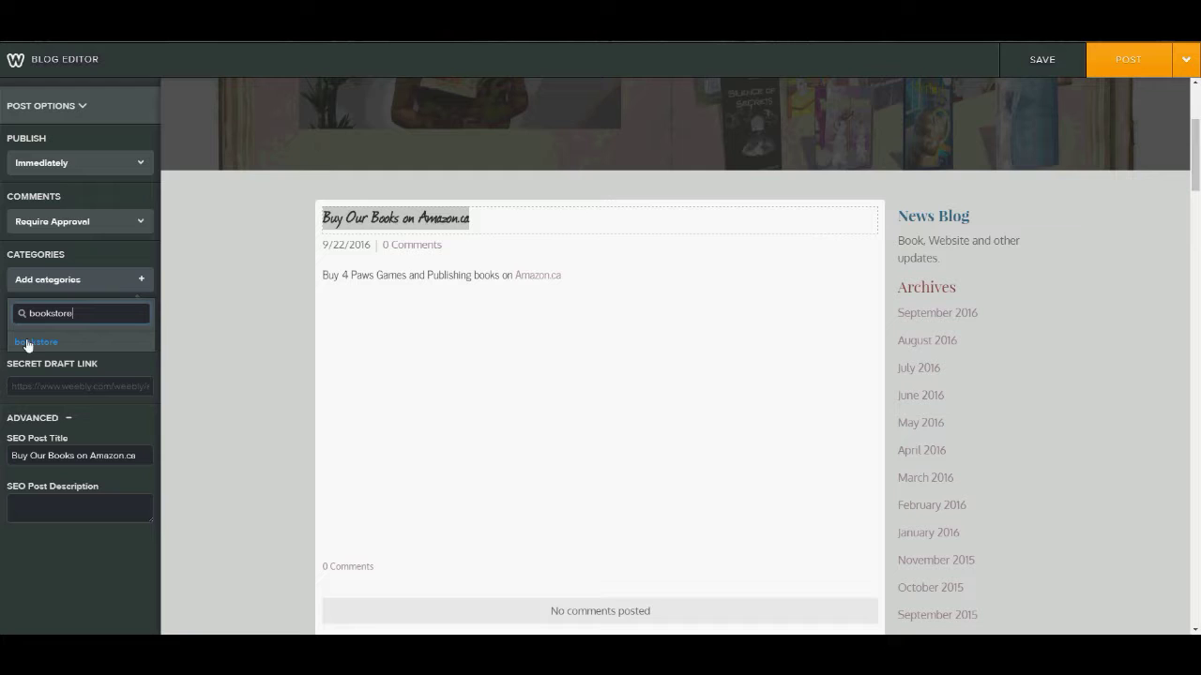
drag(75, 313, 2, 308)
key(BackSpace)
click(60, 284)
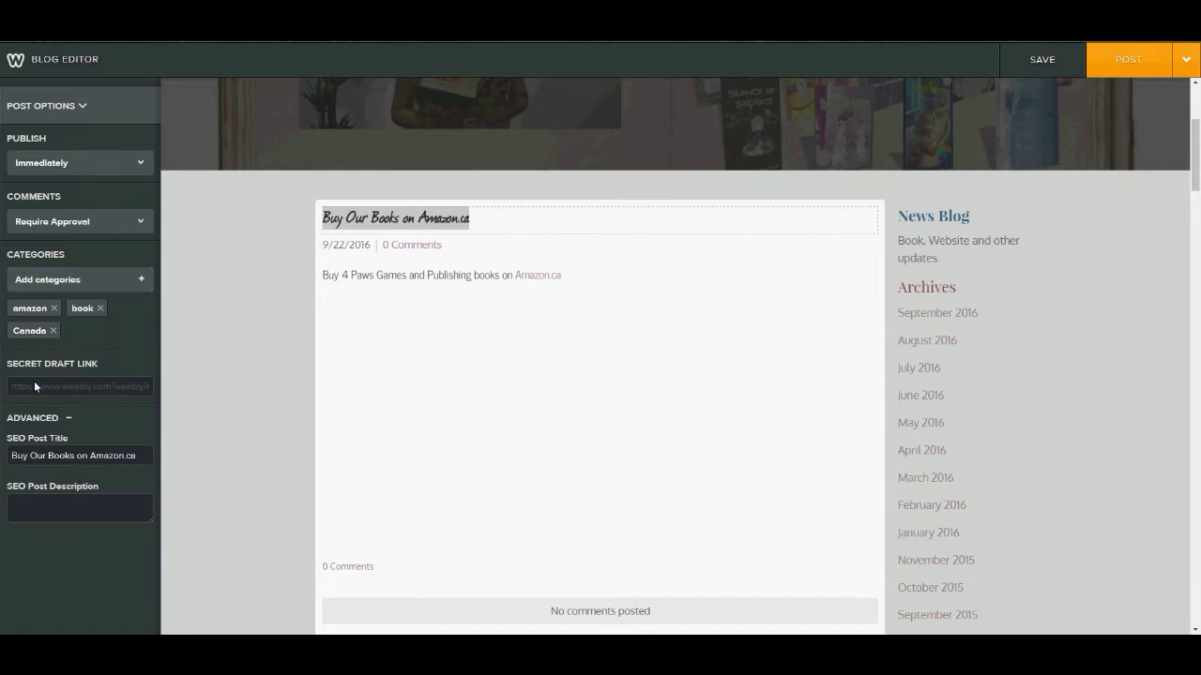
click(65, 285)
click(66, 285)
click(81, 109)
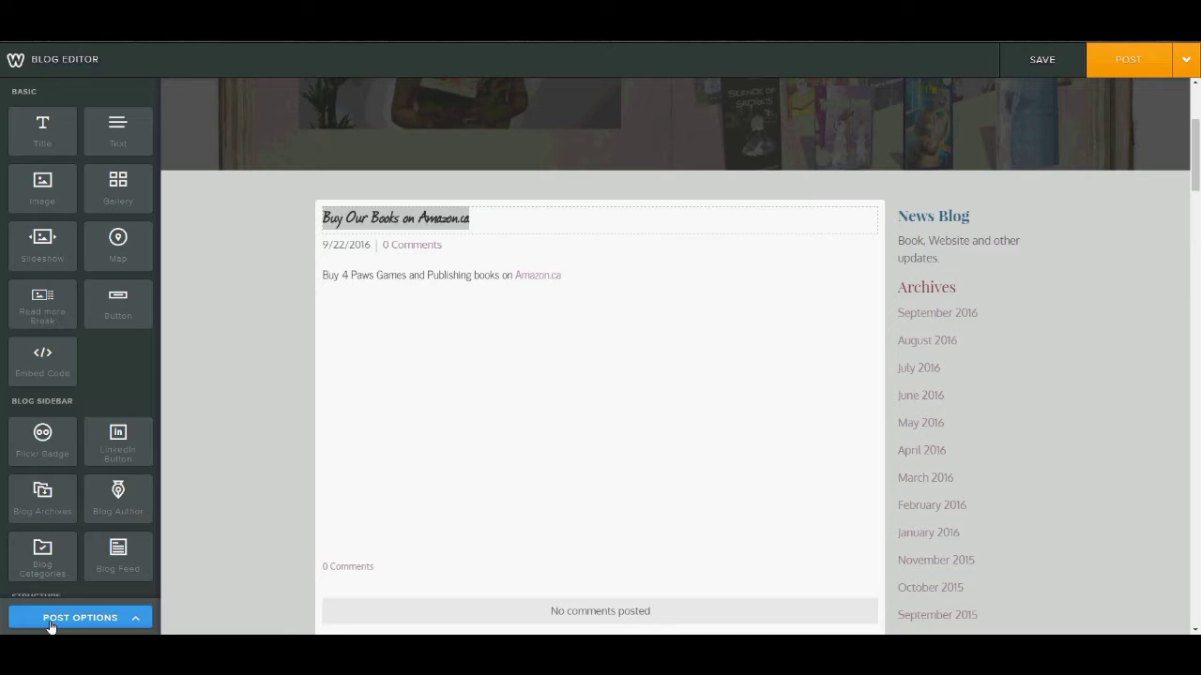
Step: In the post options, switch publishing to Scheduled Time and choose September 23, 2016 as the date
click(50, 619)
click(84, 162)
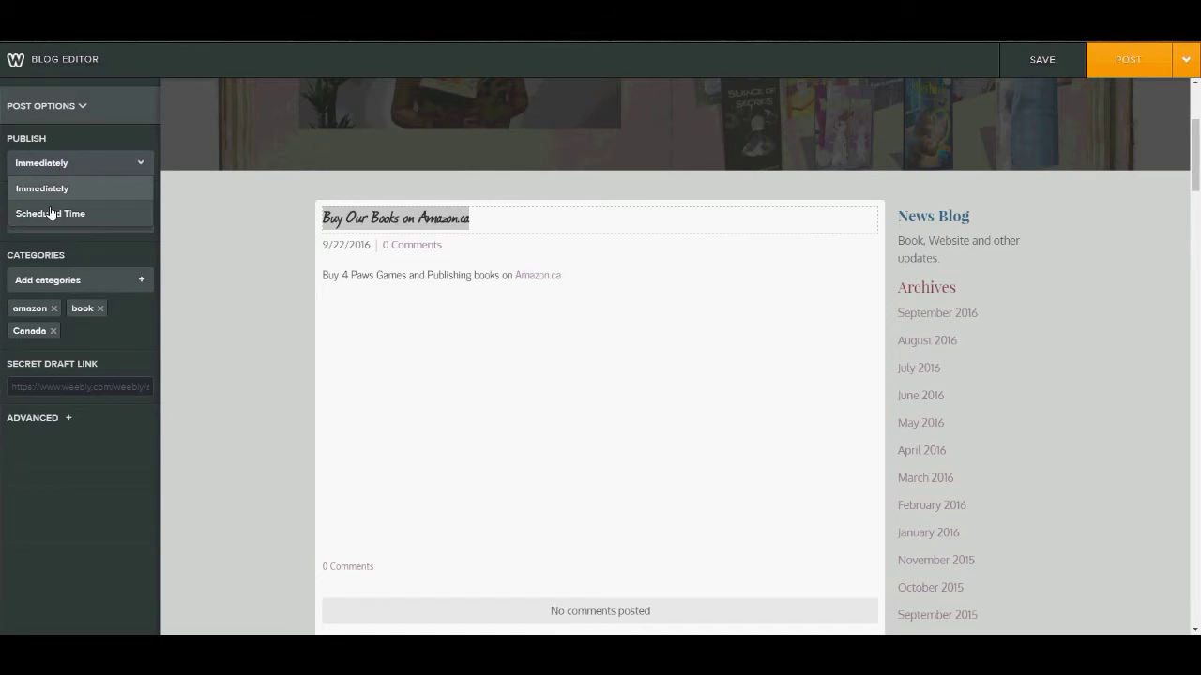
click(52, 214)
click(68, 190)
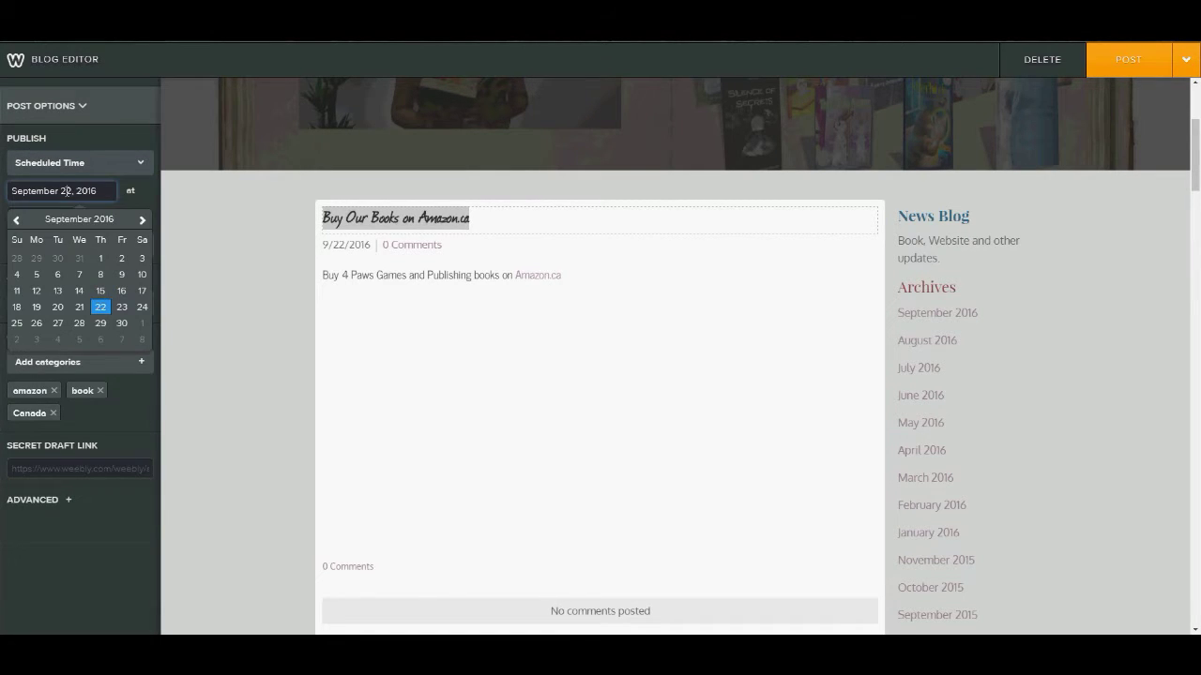
click(122, 306)
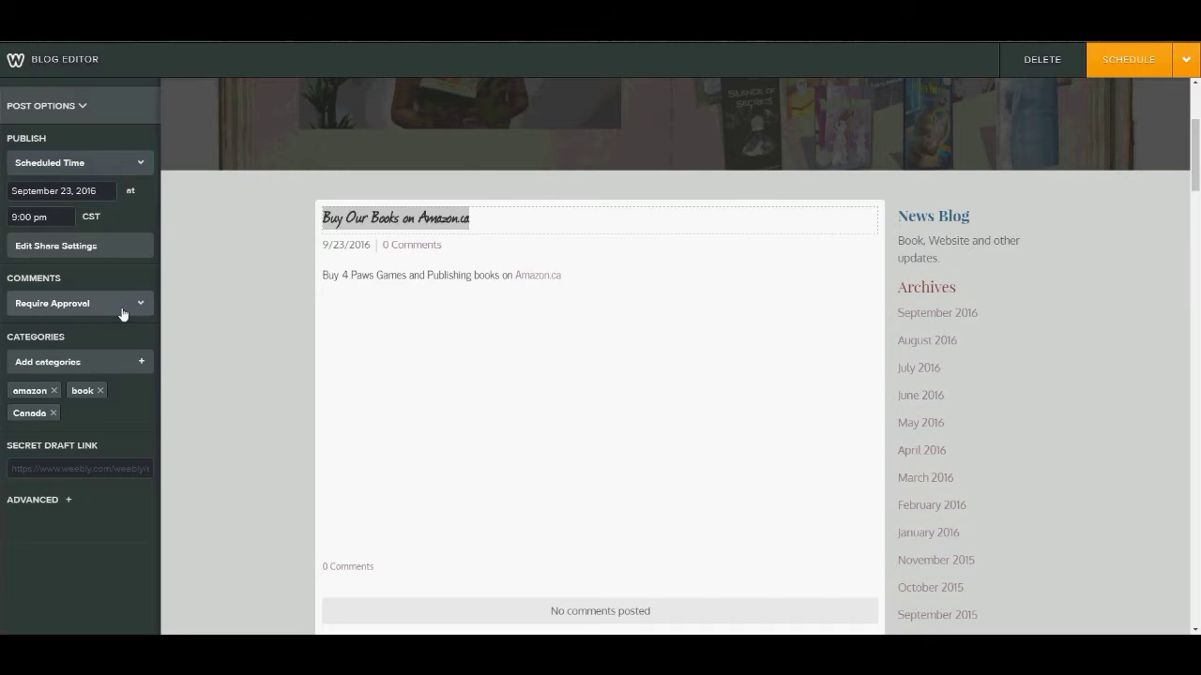
Step: Set the scheduled publishing time to 12:30 pm
click(26, 217)
scroll(30, 277, up, 3)
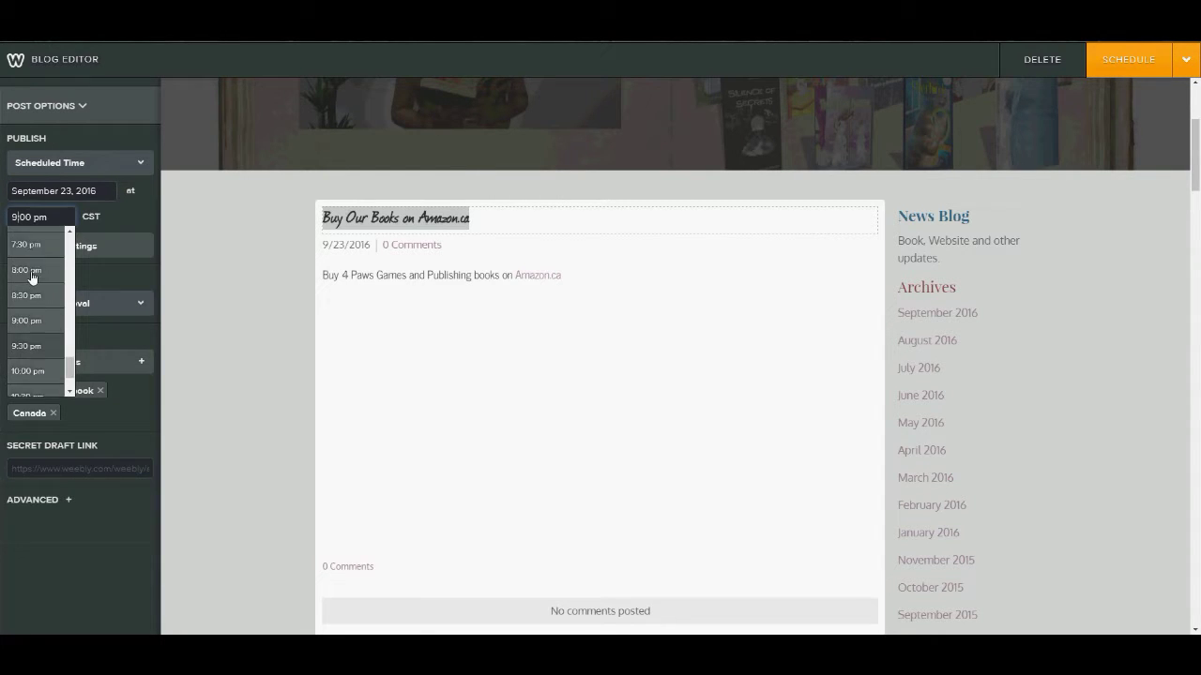
scroll(31, 278, up, 3)
click(31, 272)
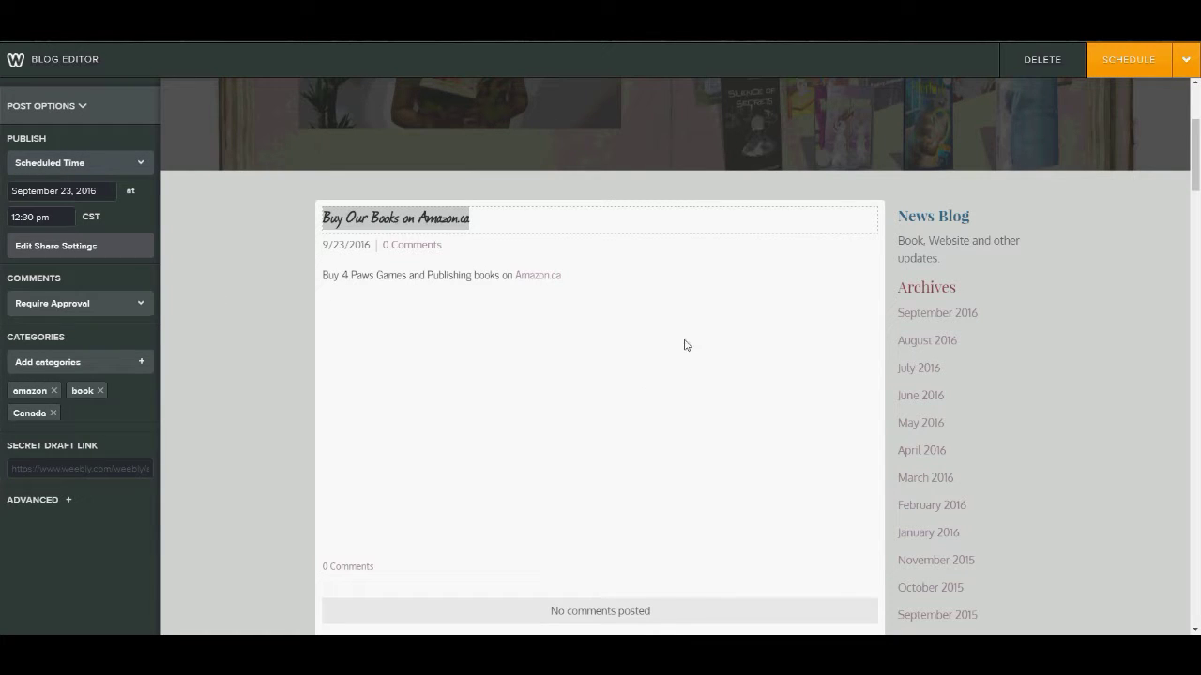
Step: Turn on sharing to both Facebook and Twitter in the post's share settings
click(90, 245)
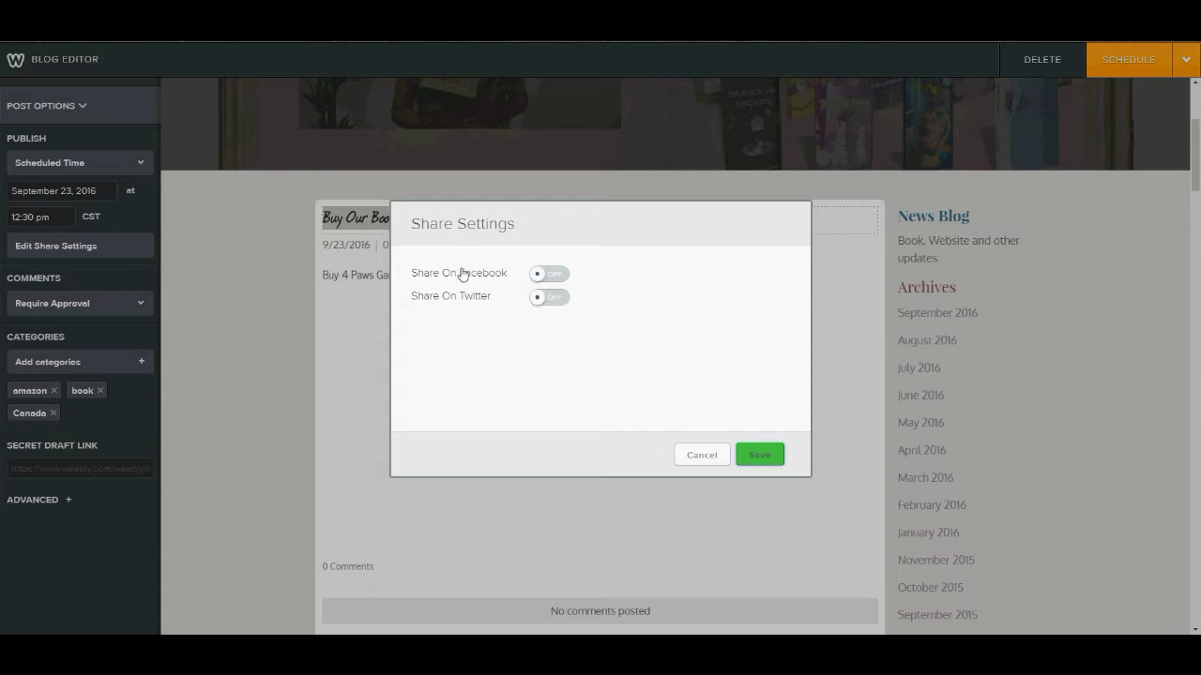
click(558, 276)
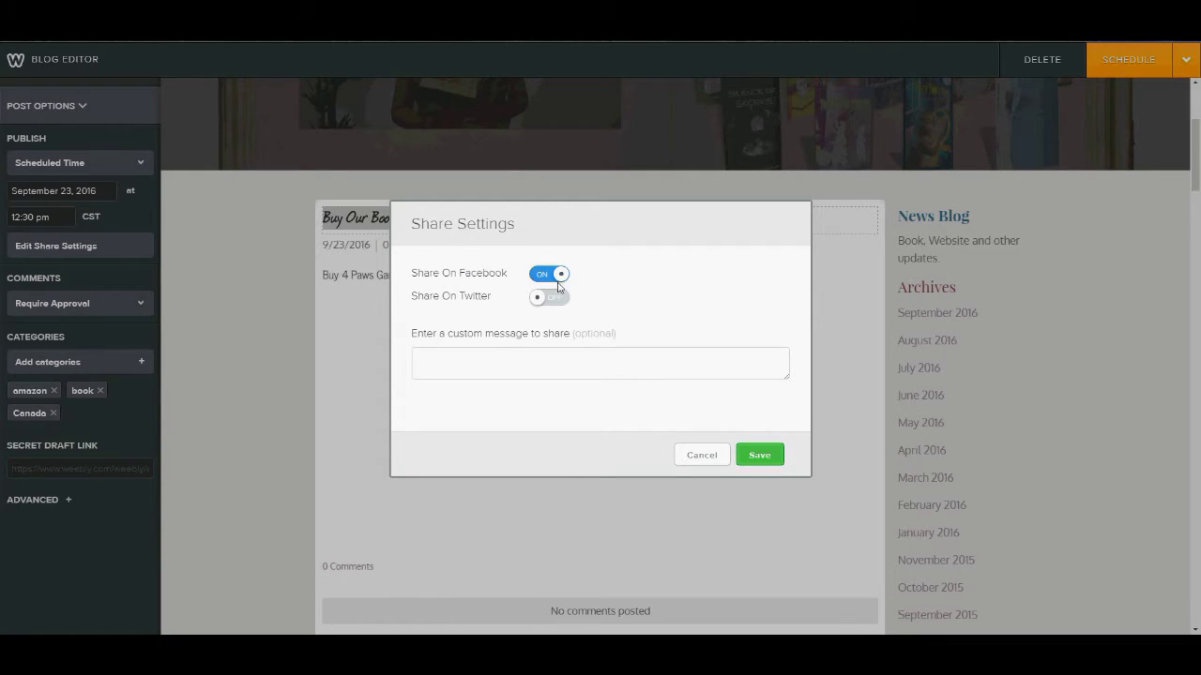
click(546, 299)
Step: Enter the custom share message "Buy Our Books on Amazon.ca" with a second line reading "#Canadianauthor #Canadianbooks #amreading"
click(476, 359)
text(Buy Our Books on Amazon.ca)
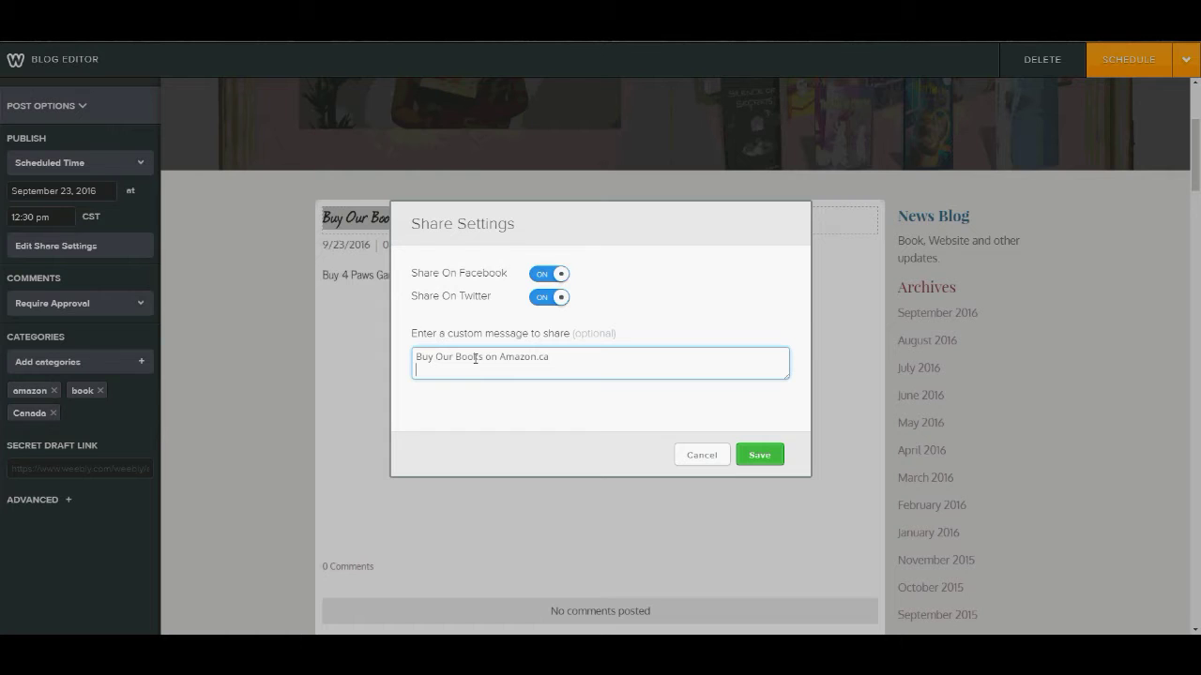
key(Return)
text(#Canadianauthor #Canadianbooks #)
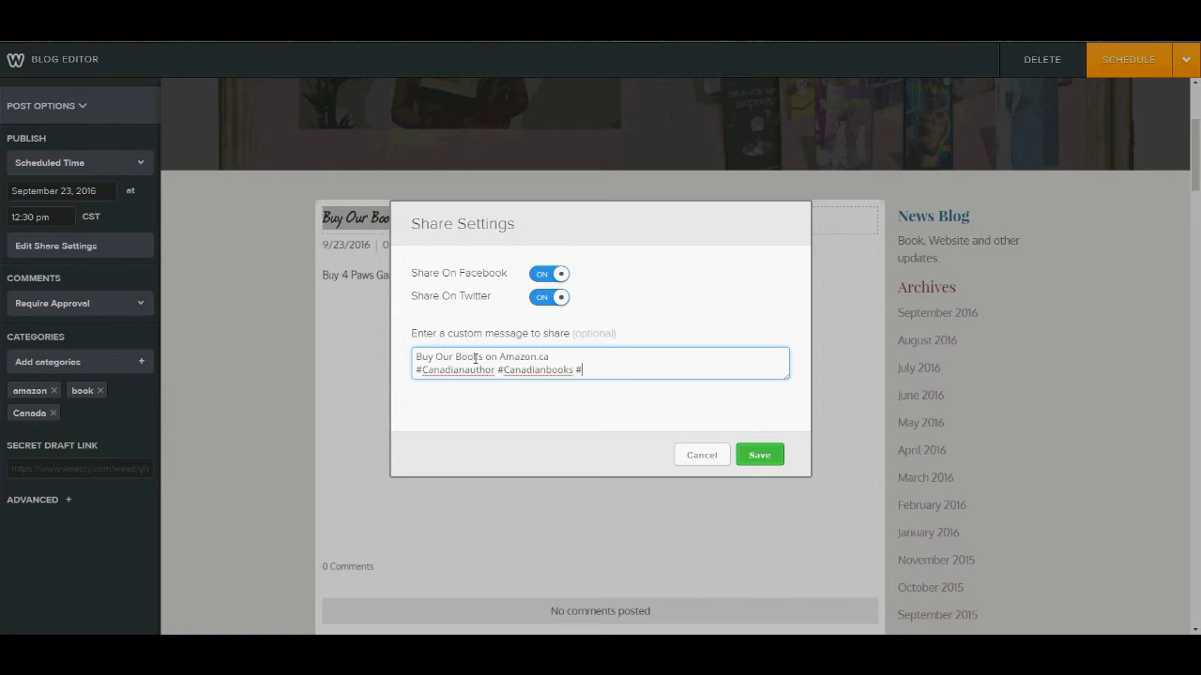
text(amreding)
key(BackSpace)
key(BackSpace)
key(BackSpace)
key(BackSpace)
text(ading)
Step: Save the share settings and schedule the post for publication
click(761, 456)
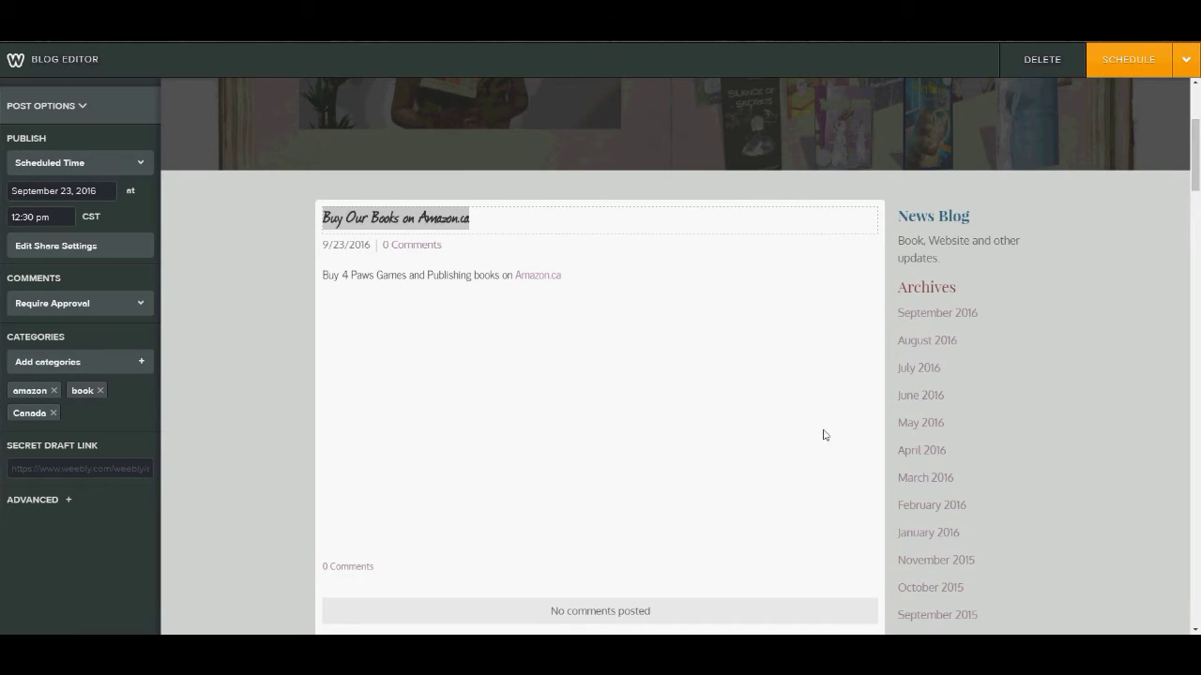
click(1120, 62)
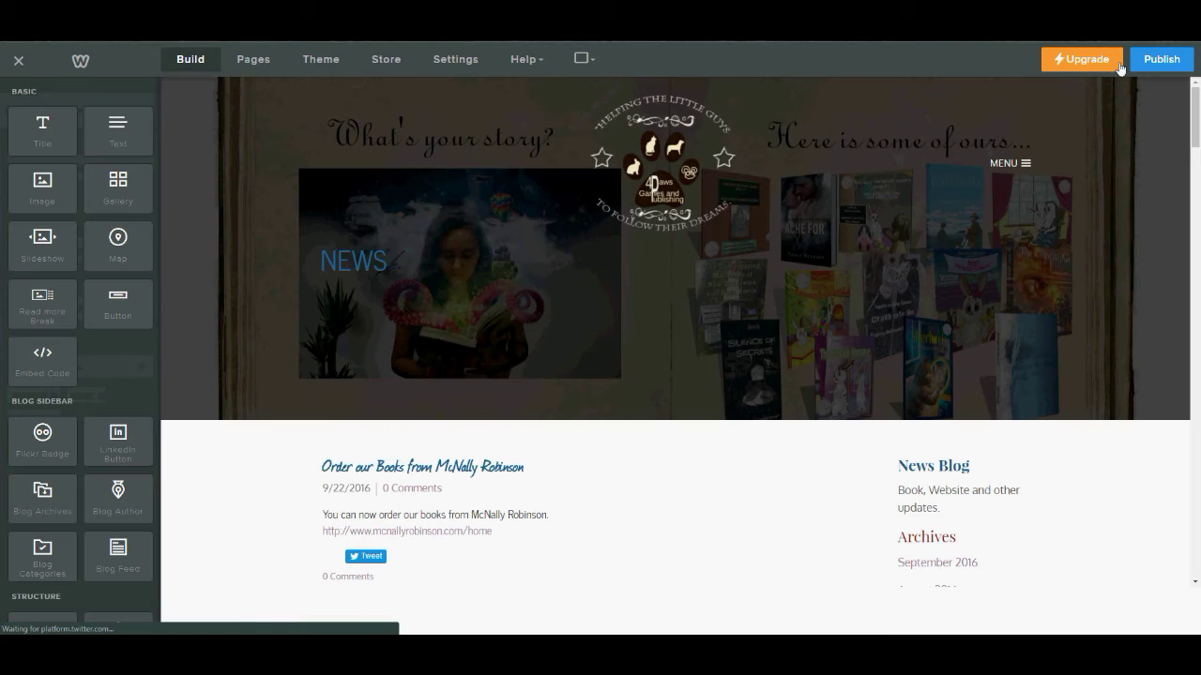
Step: Review the blog's list of scheduled posts and its list of drafts, closing each one
scroll(260, 365, down, 4)
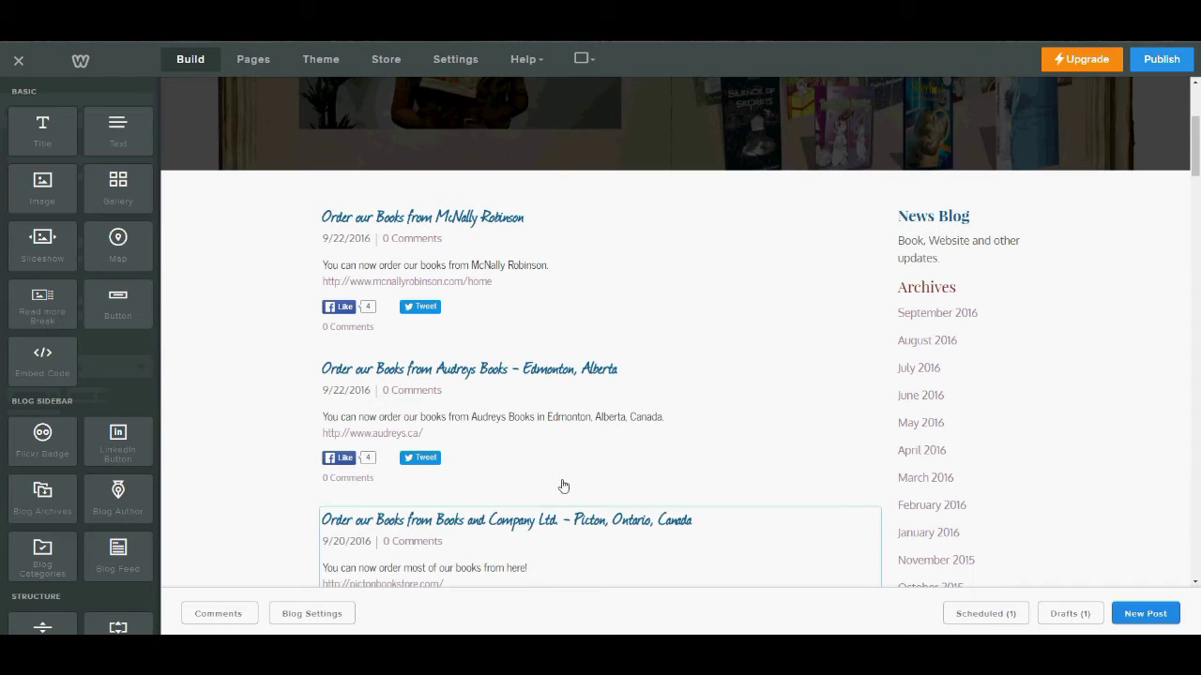
click(995, 619)
mouse_move(520, 290)
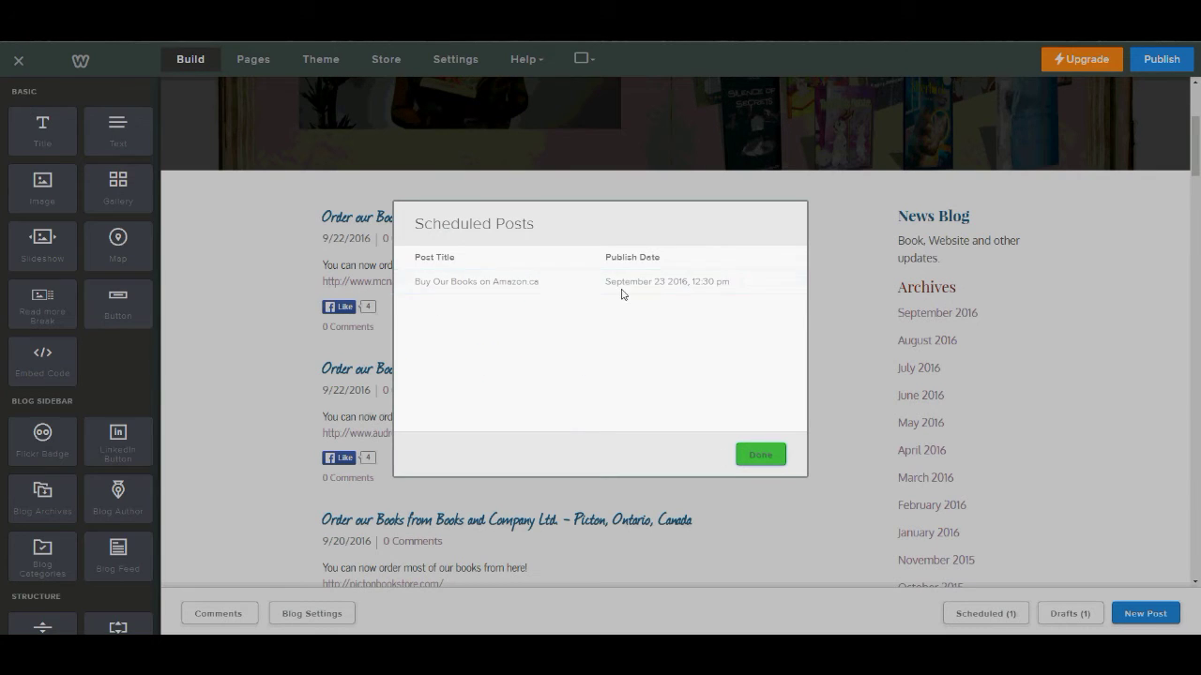
click(767, 458)
click(1070, 615)
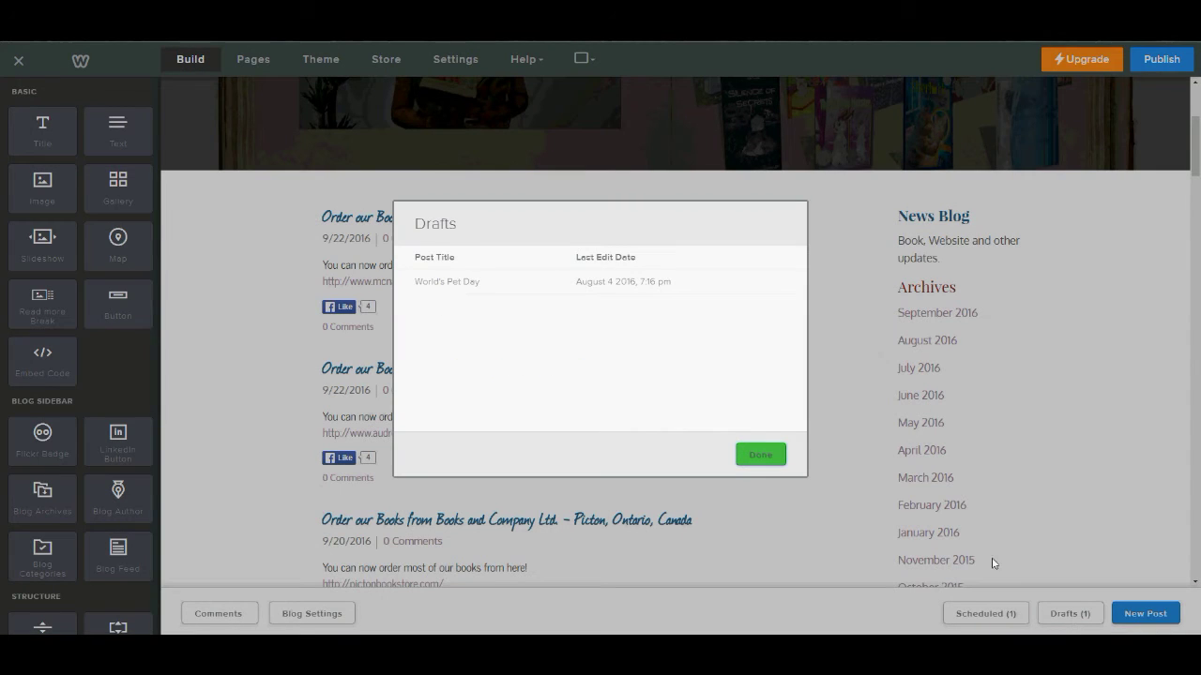
click(760, 457)
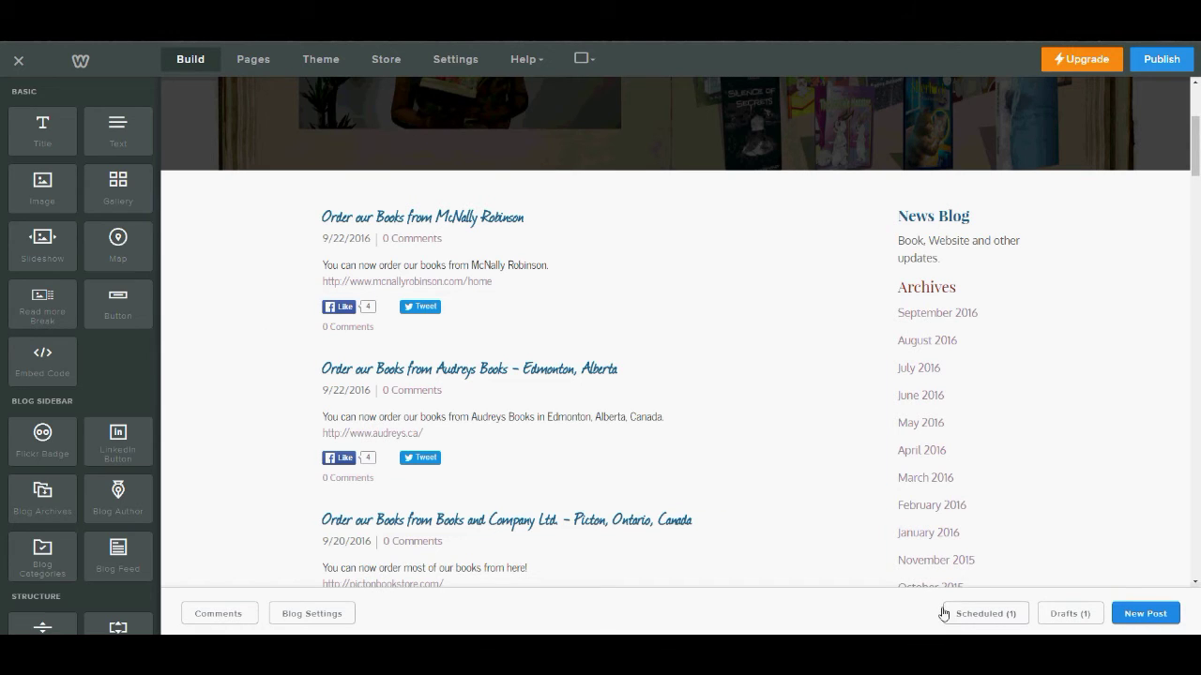
click(360, 647)
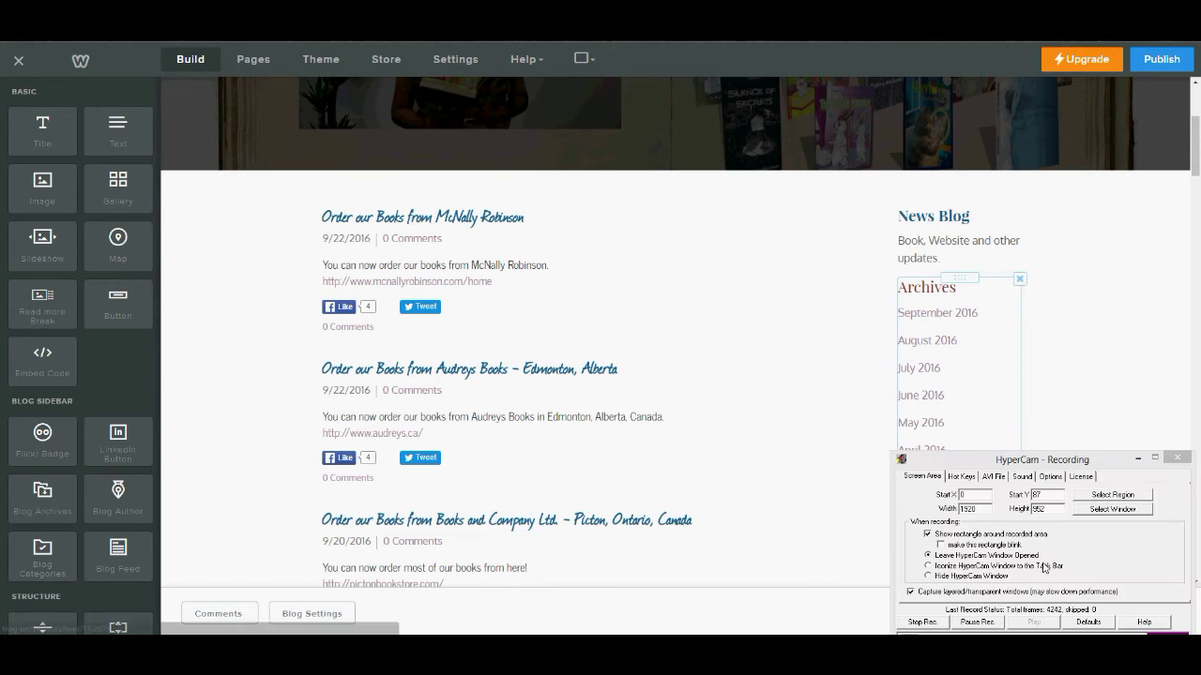
click(929, 627)
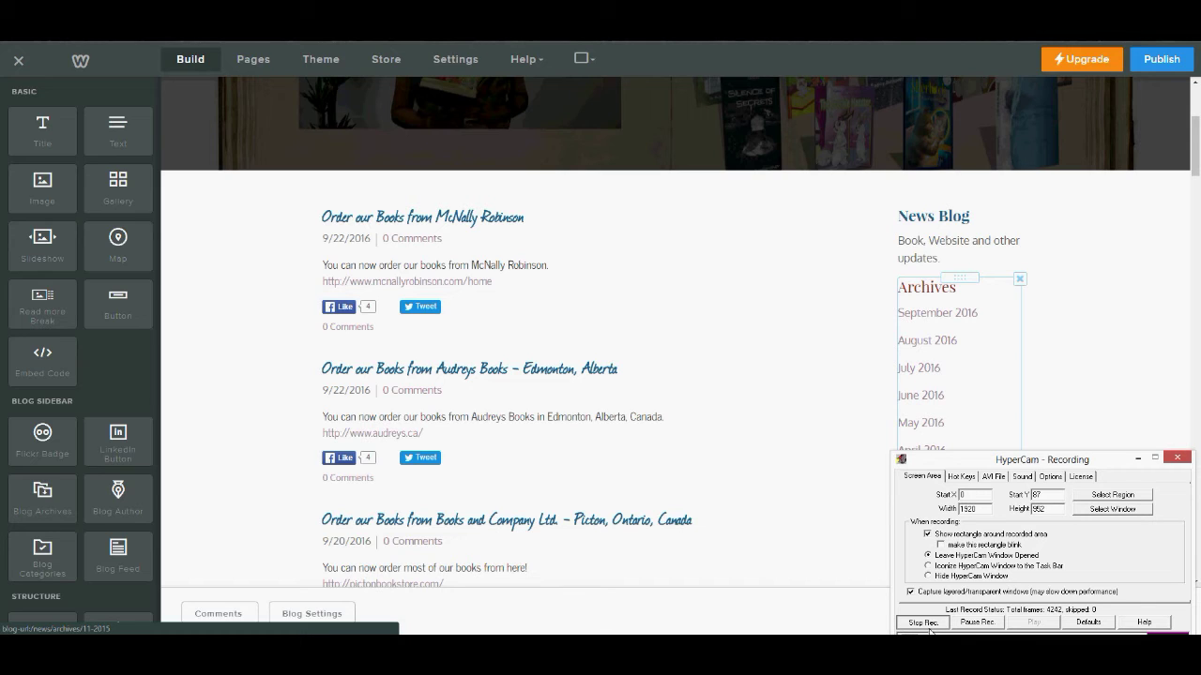